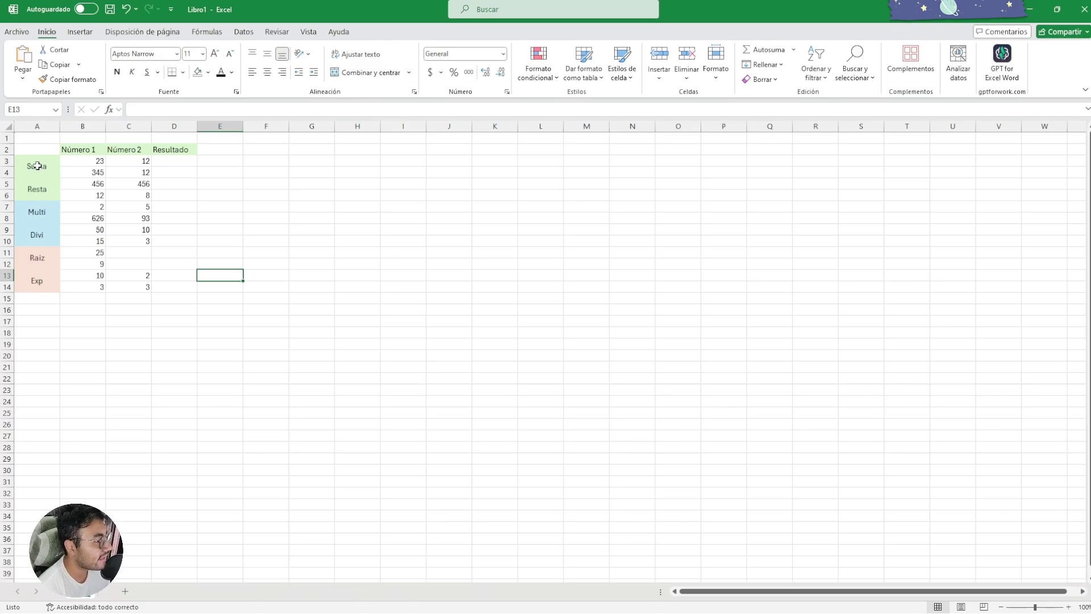
Enter =B3+C3 in D3 so the first Suma row's result shows 35.
{"action": "left_click_drag", "start_coordinate": [91, 161], "coordinate": [122, 173]}
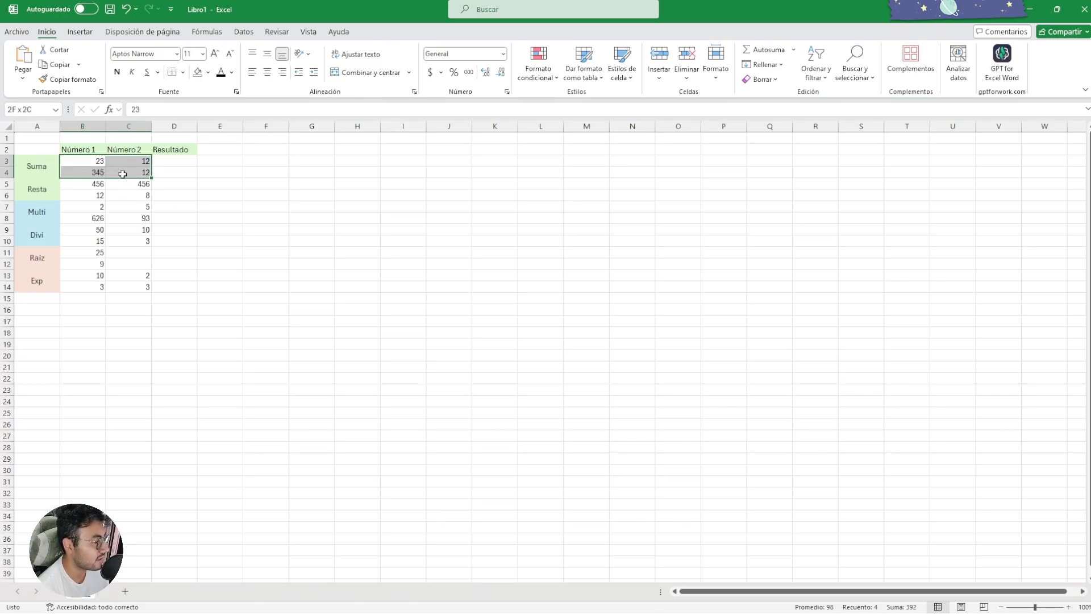
{"action": "left_click", "coordinate": [54, 170]}
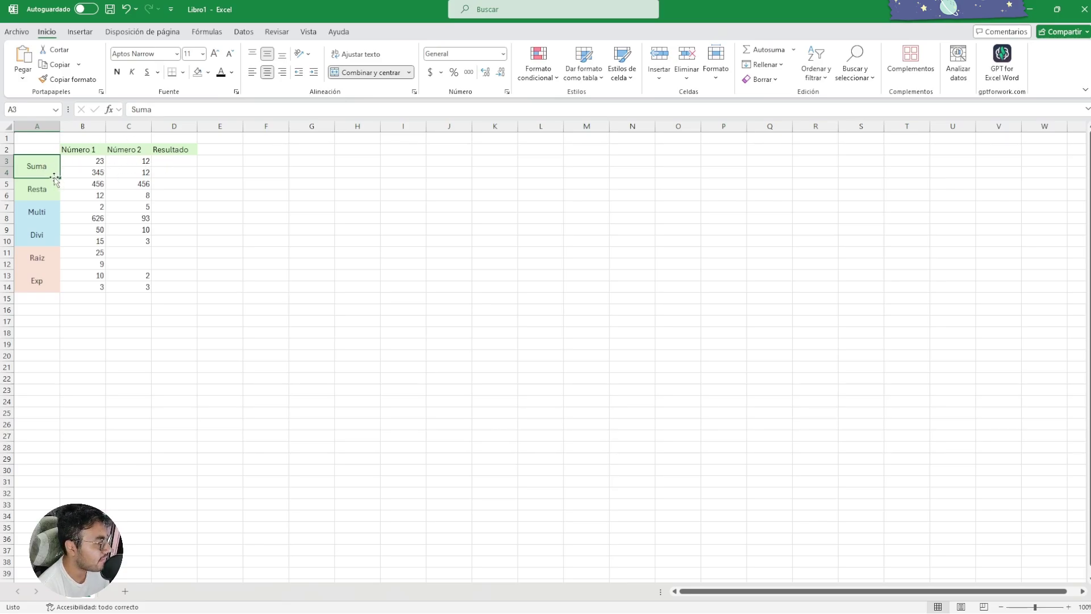
{"action": "left_click", "coordinate": [185, 196]}
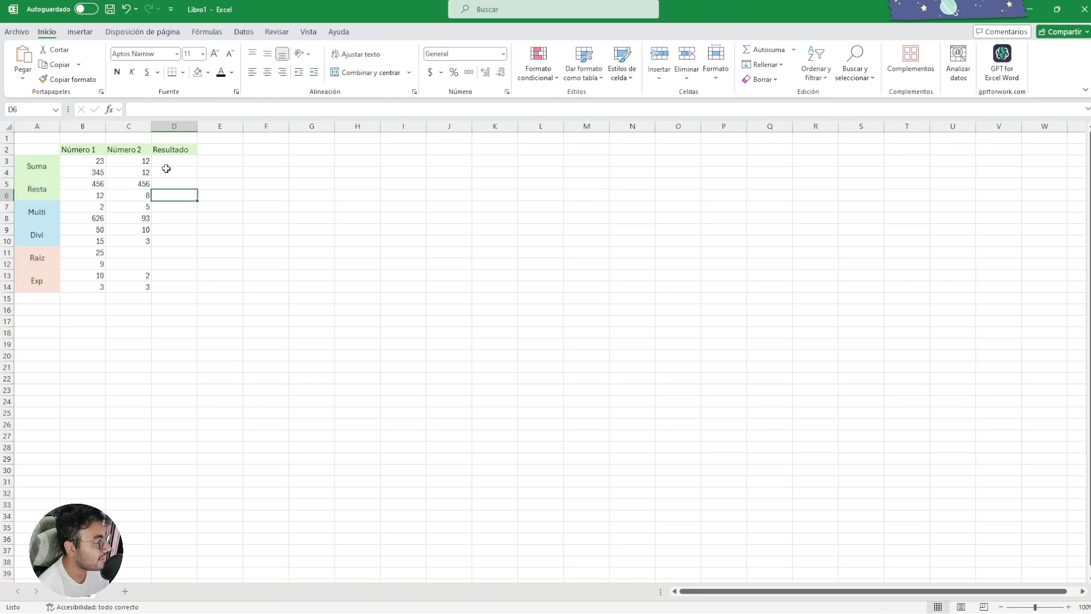
{"action": "left_click", "coordinate": [169, 163]}
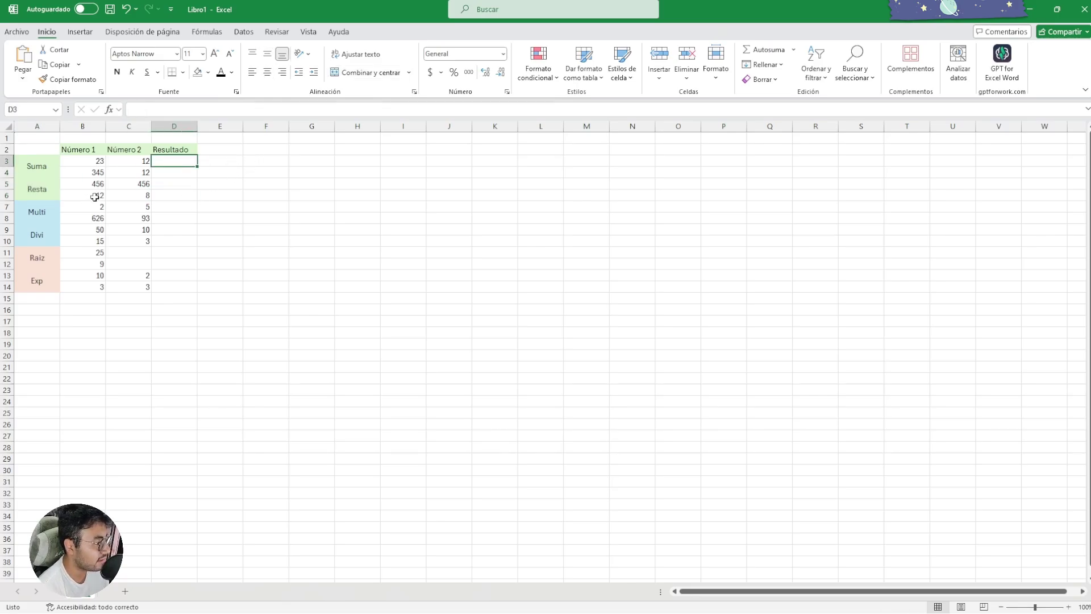
{"action": "left_click", "coordinate": [167, 110]}
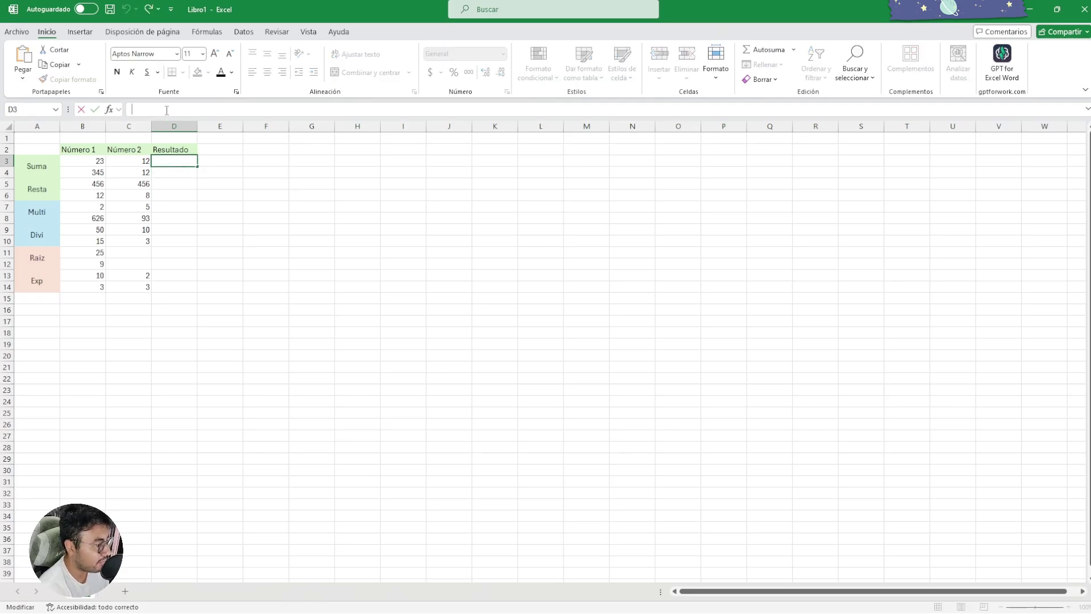
{"action": "type", "text": "="}
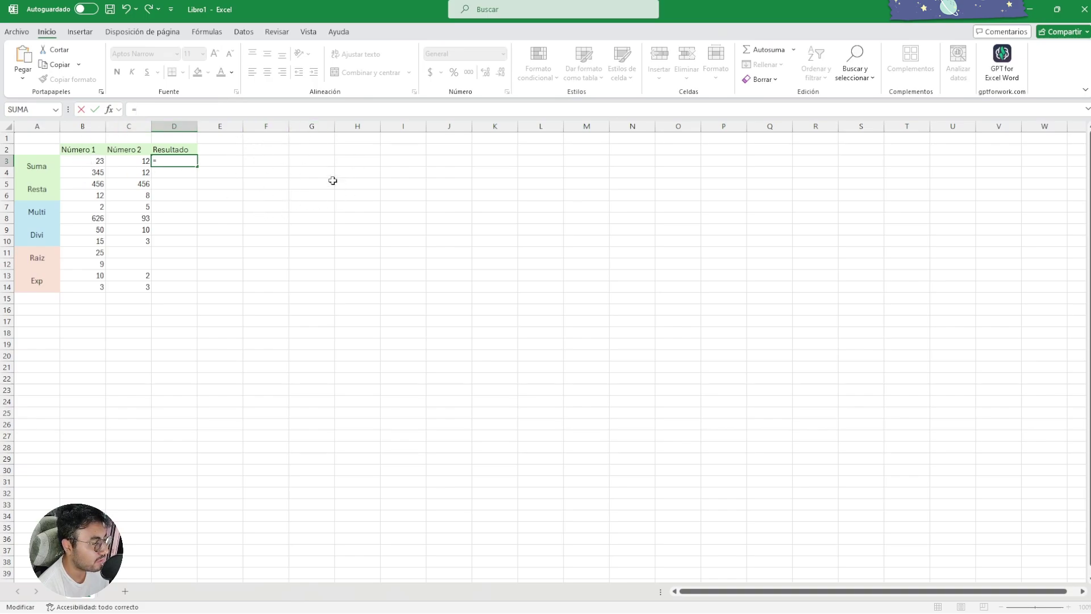
{"action": "left_click", "coordinate": [99, 162]}
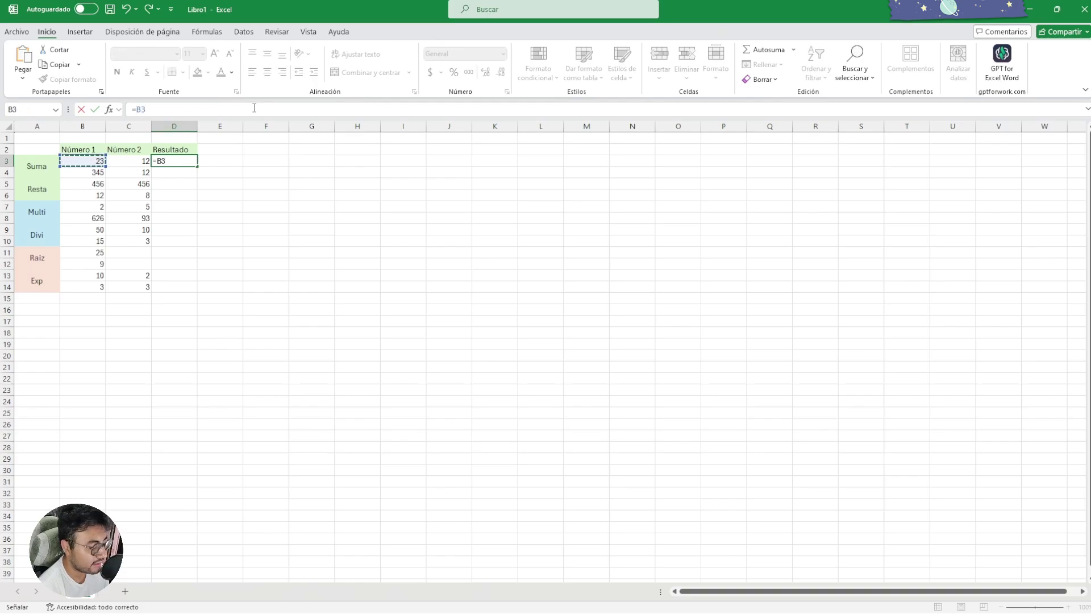
{"action": "type", "text": "+"}
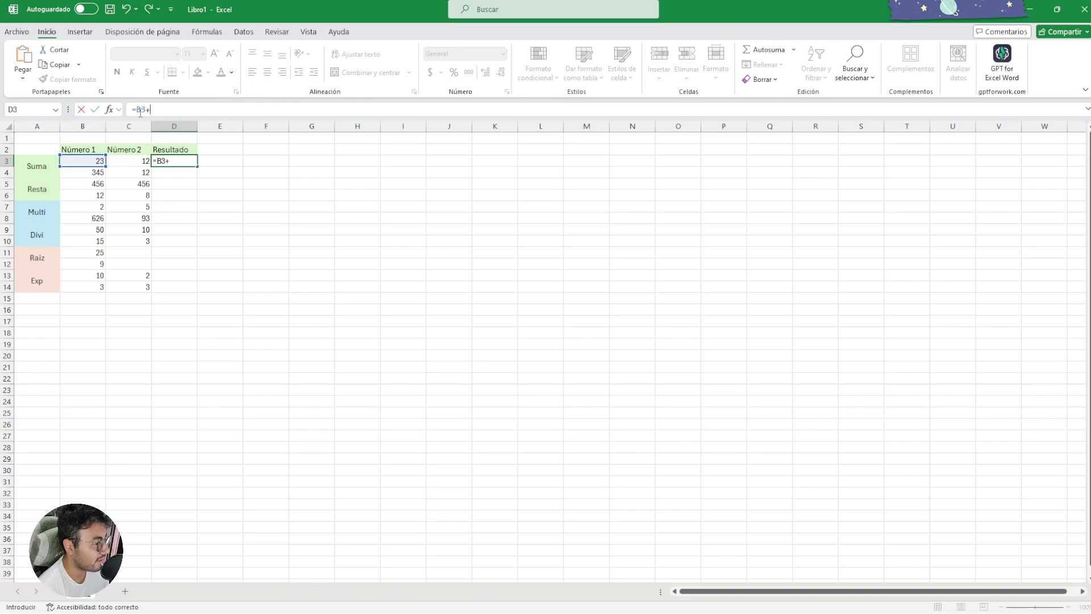
{"action": "left_click", "coordinate": [130, 163]}
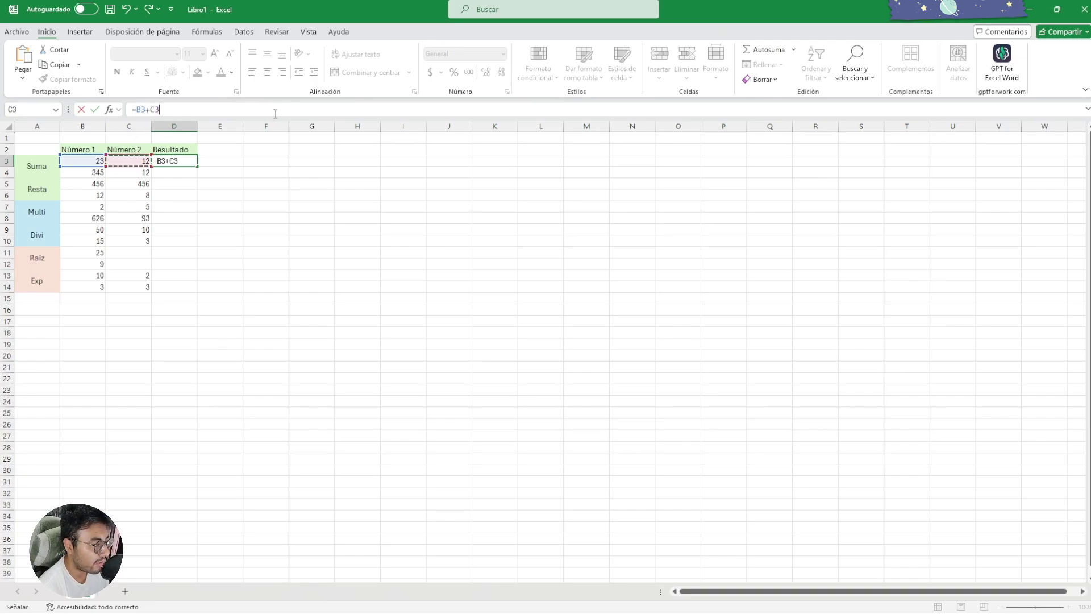
{"action": "key", "text": "Tab"}
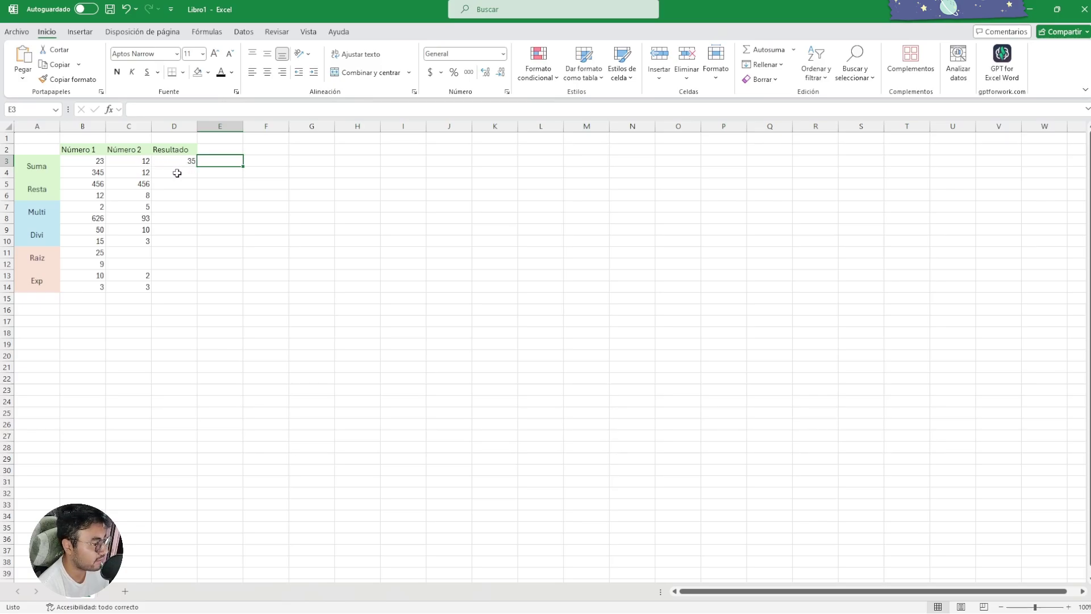
Enter =B4+C4 in D4 so the second Suma row's result shows 357.
{"action": "left_click", "coordinate": [177, 172]}
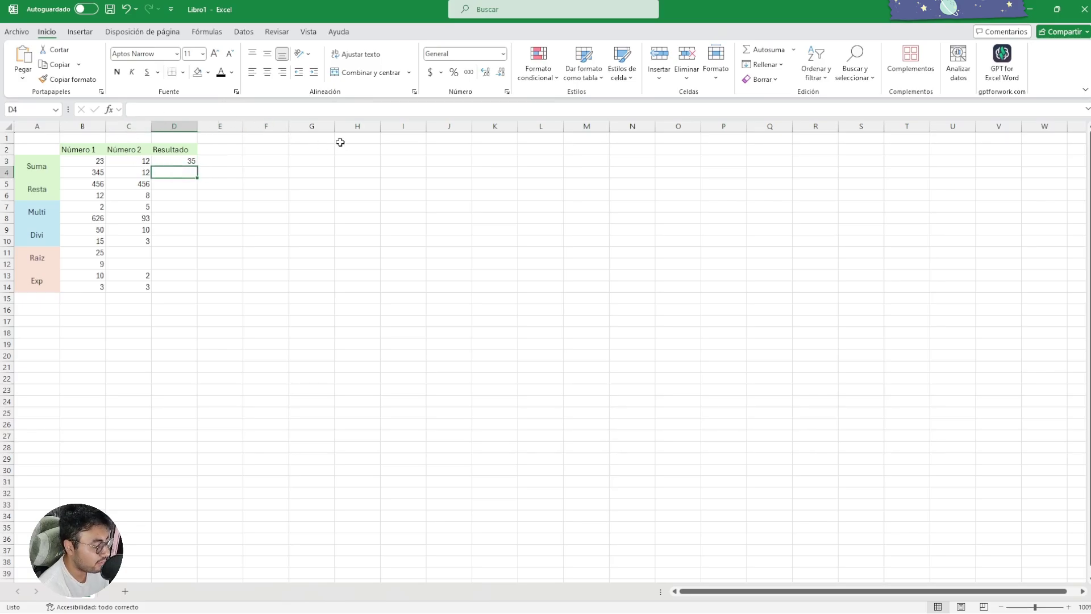
{"action": "type", "text": "="}
{"action": "left_click", "coordinate": [98, 176]}
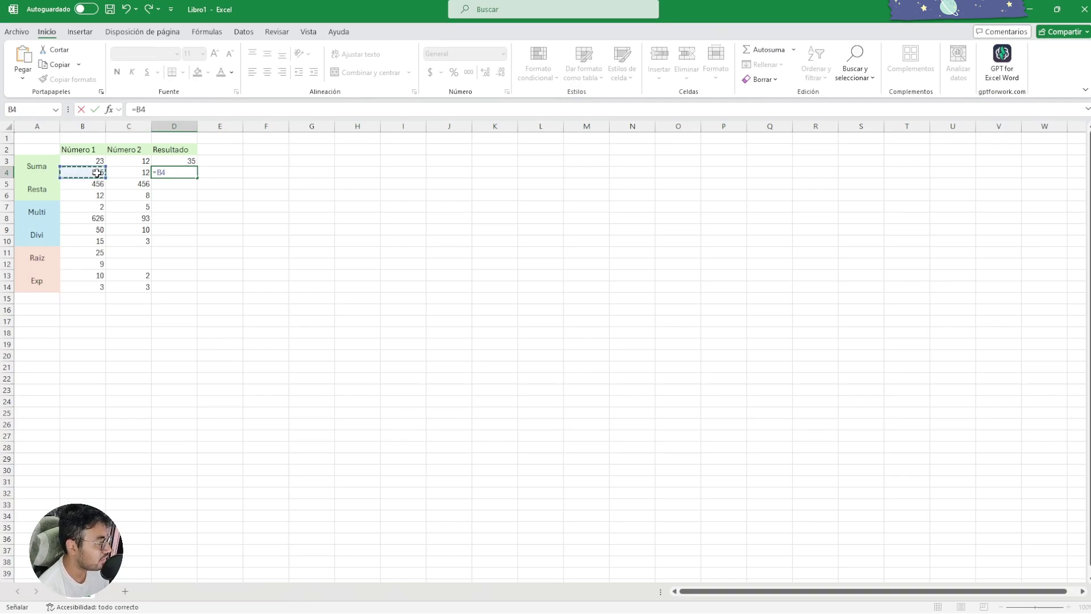
{"action": "type", "text": "+"}
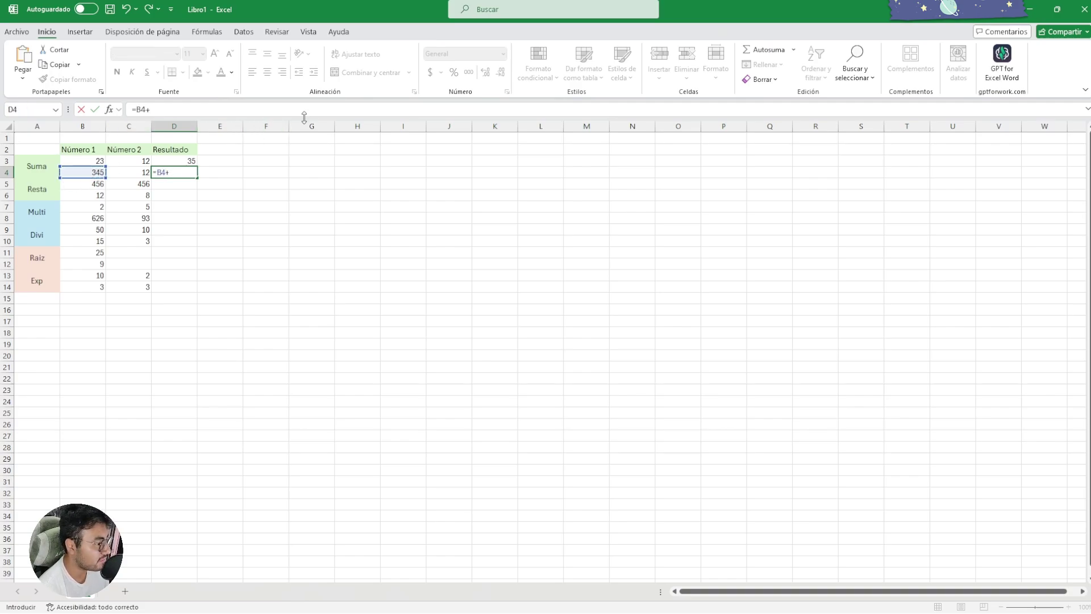
{"action": "left_click", "coordinate": [136, 175]}
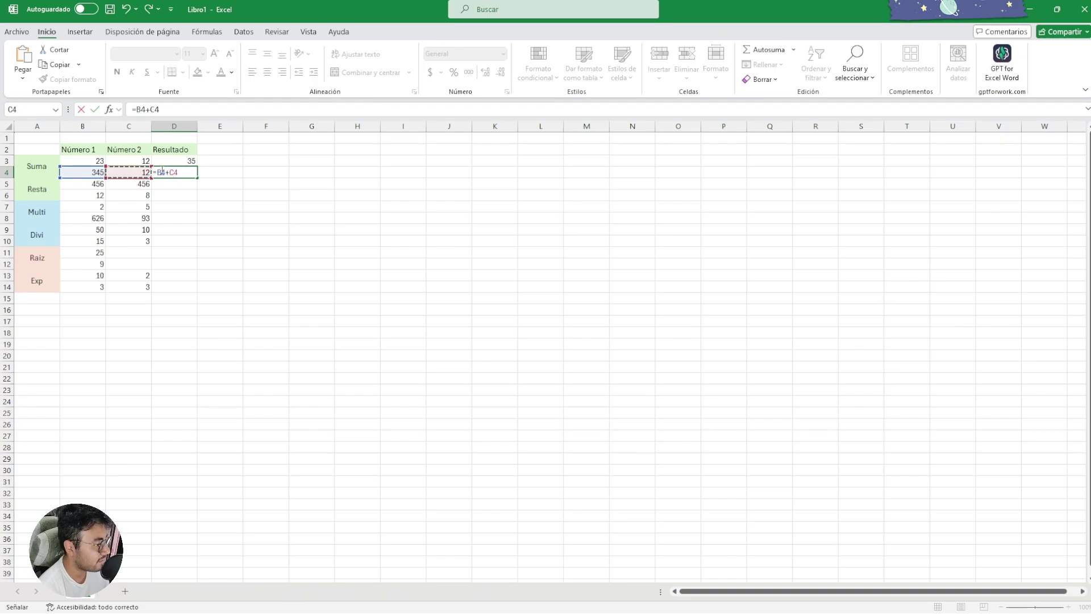
{"action": "key", "text": "Tab"}
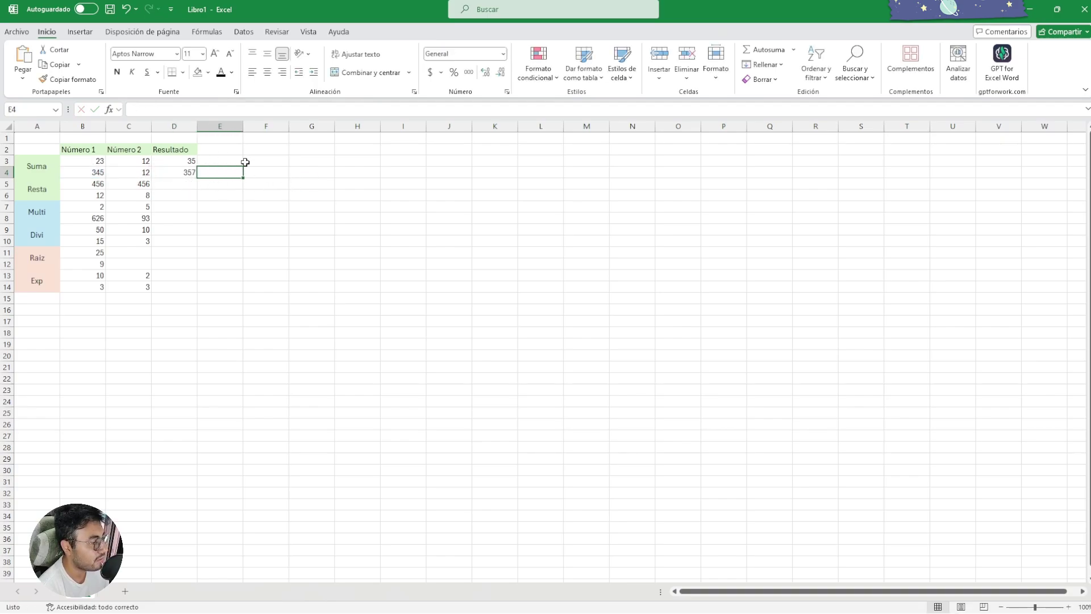
Enter =B5-C5 in D5, subtracting 456 from 456 to give 0.
{"action": "left_click_drag", "start_coordinate": [91, 171], "coordinate": [143, 173]}
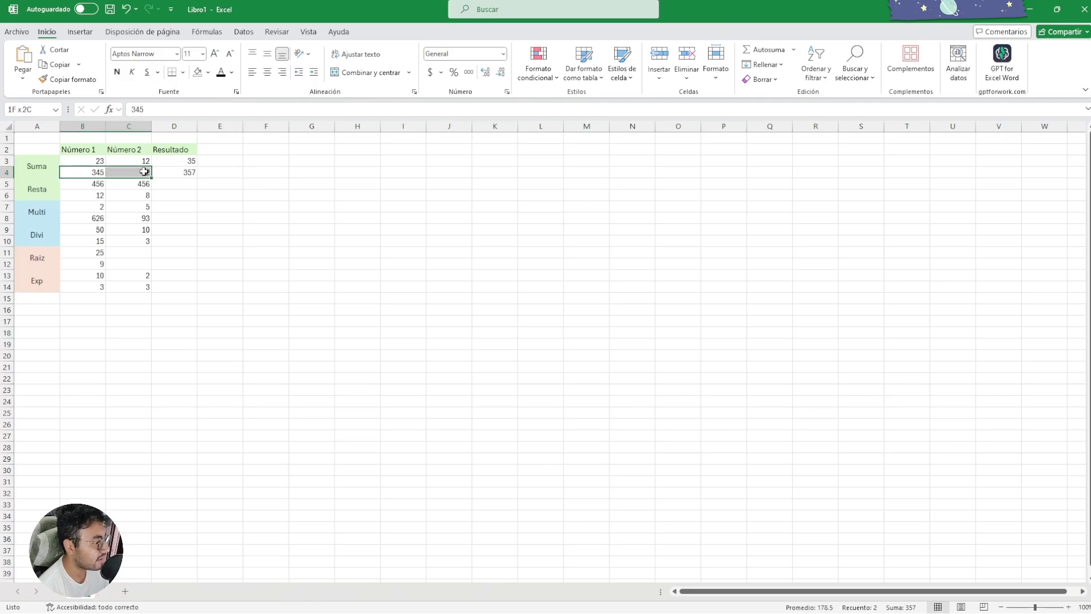
{"action": "left_click", "coordinate": [183, 187]}
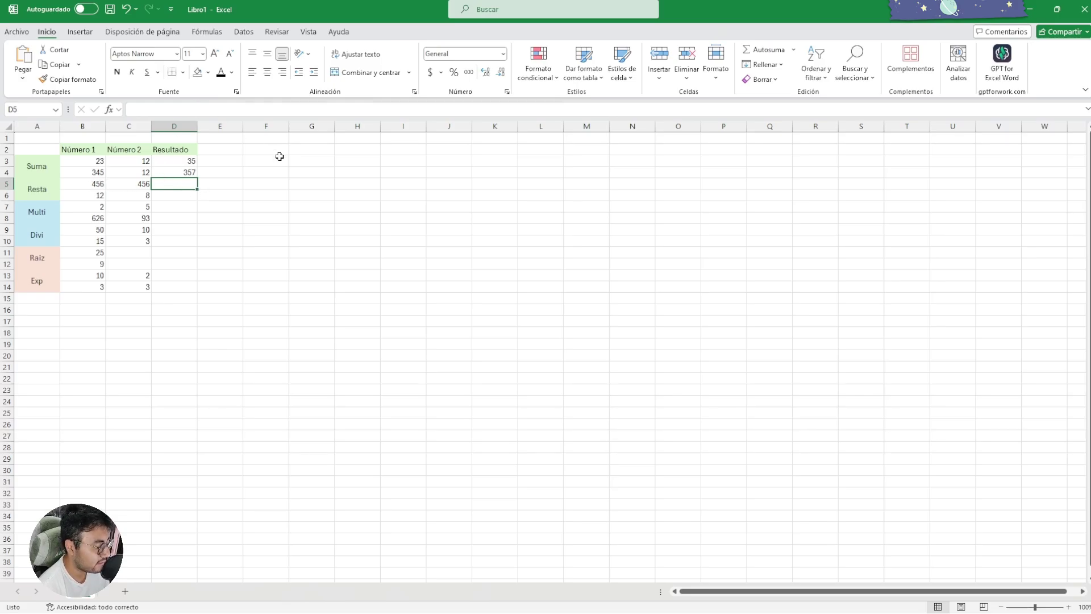
{"action": "type", "text": "="}
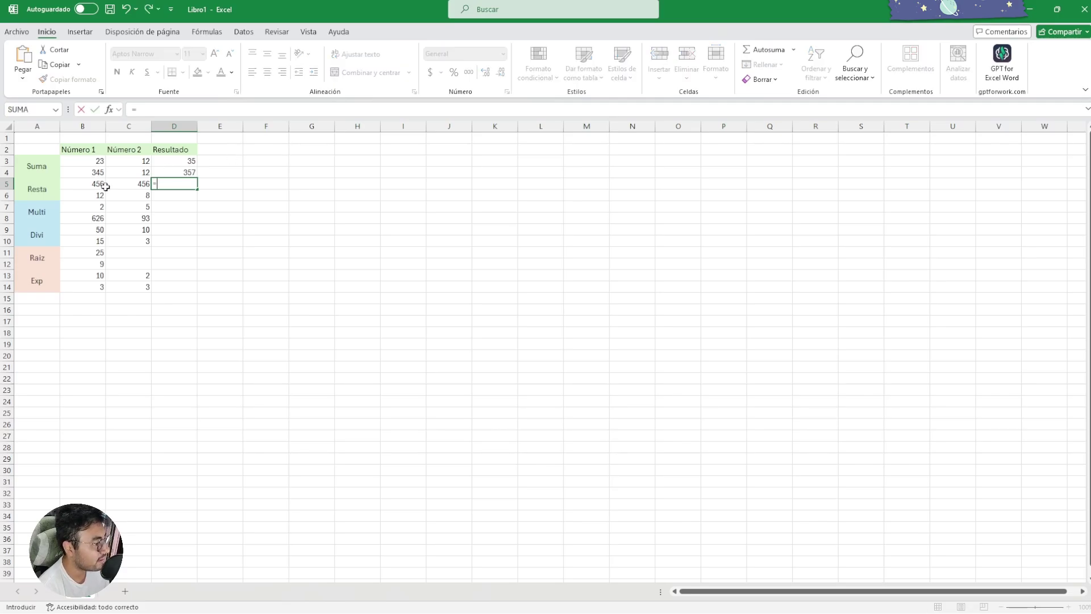
{"action": "left_click", "coordinate": [98, 185]}
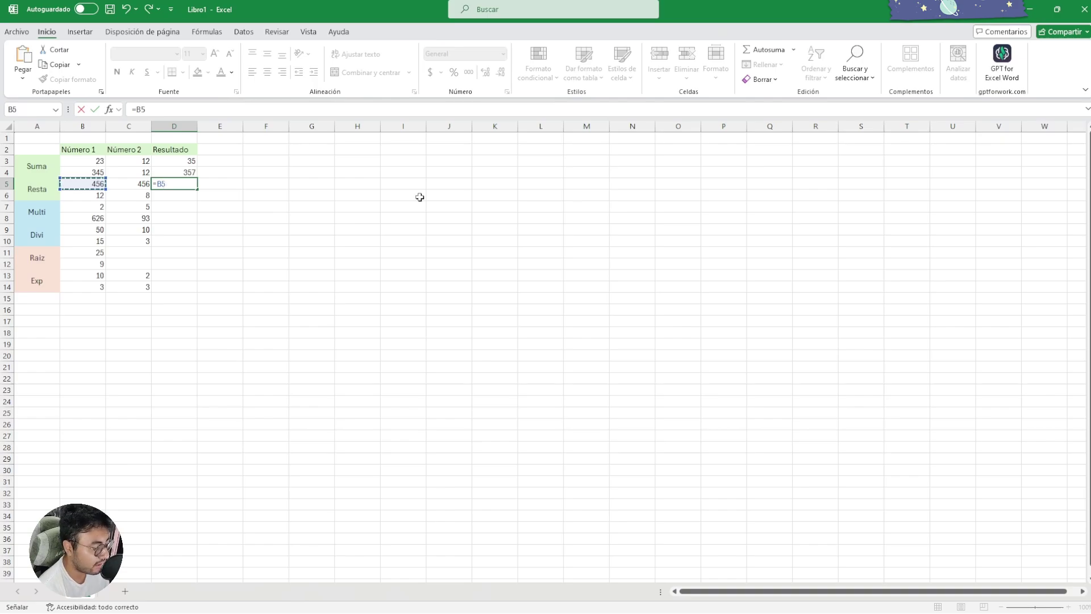
{"action": "type", "text": "-"}
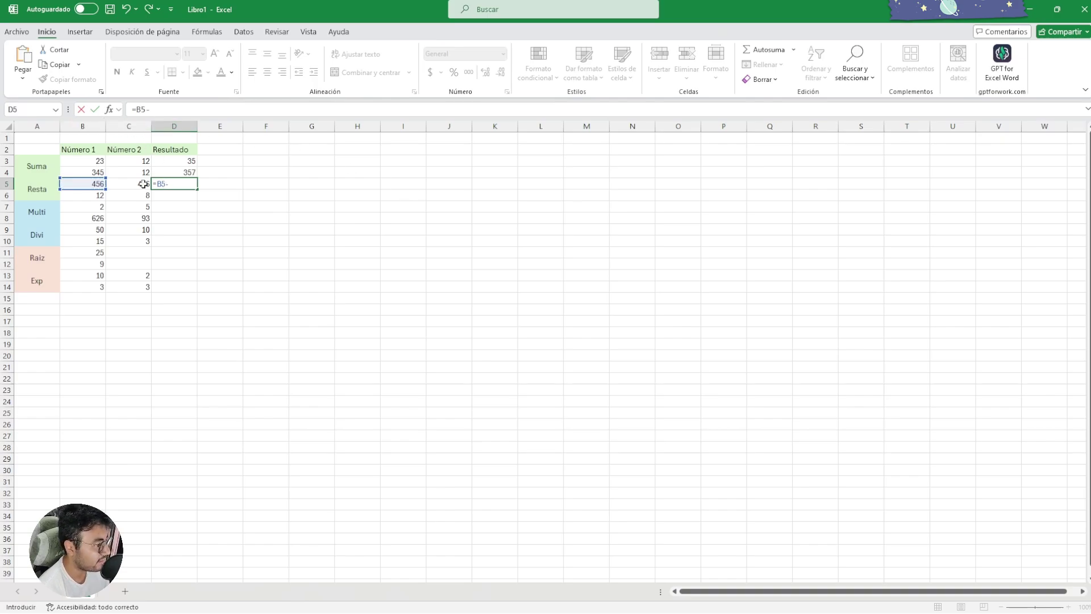
{"action": "left_click", "coordinate": [132, 185]}
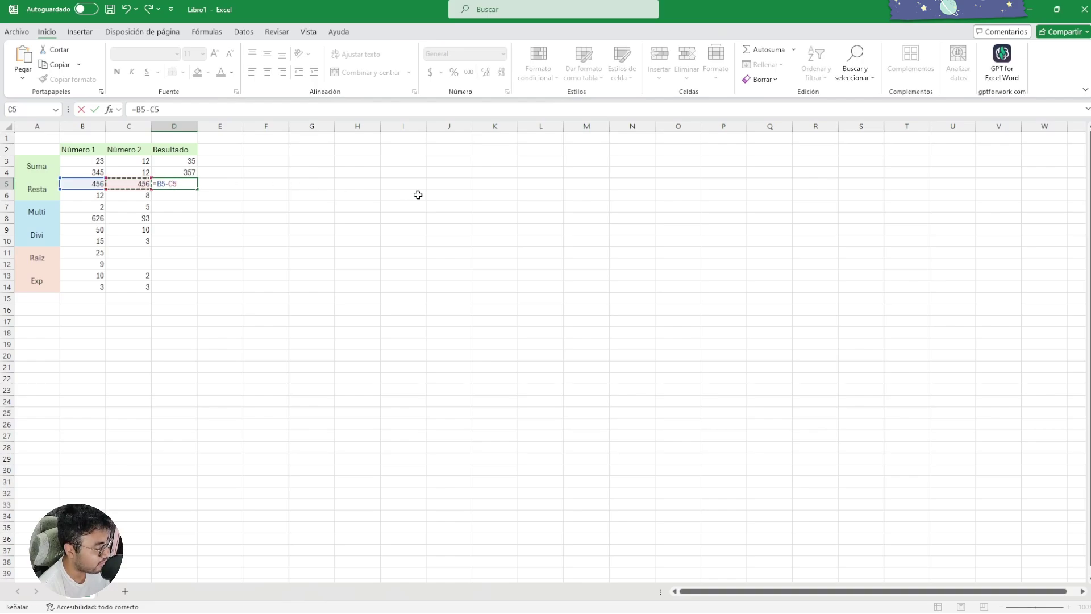
{"action": "key", "text": "Tab"}
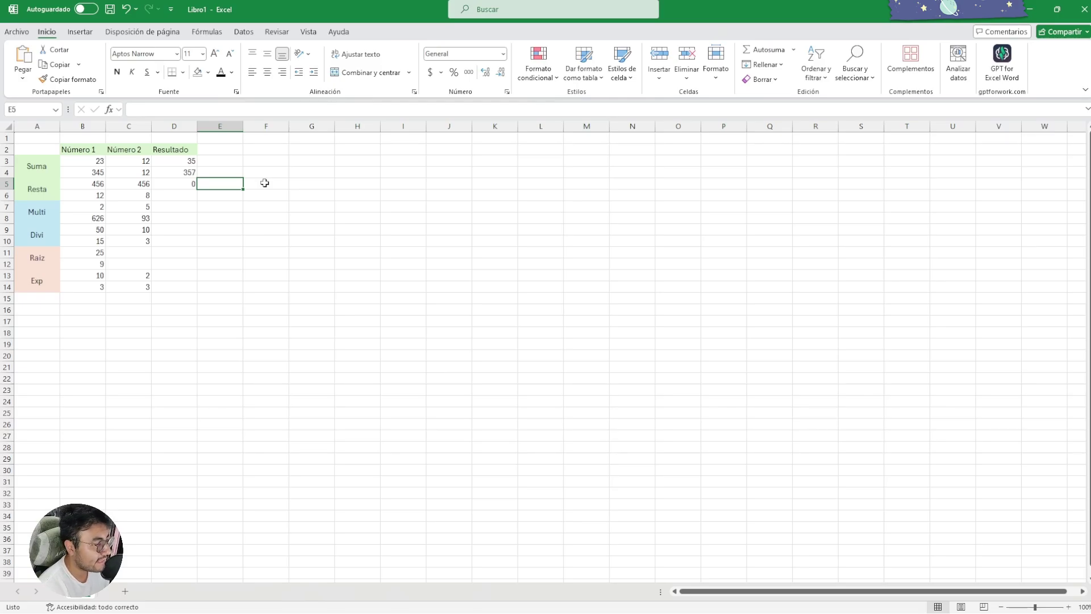
Discard the stray dashes in E5 and enter =B6-C6 in D6, giving 4.
{"action": "key", "text": "F8"}
{"action": "type", "text": "--"}
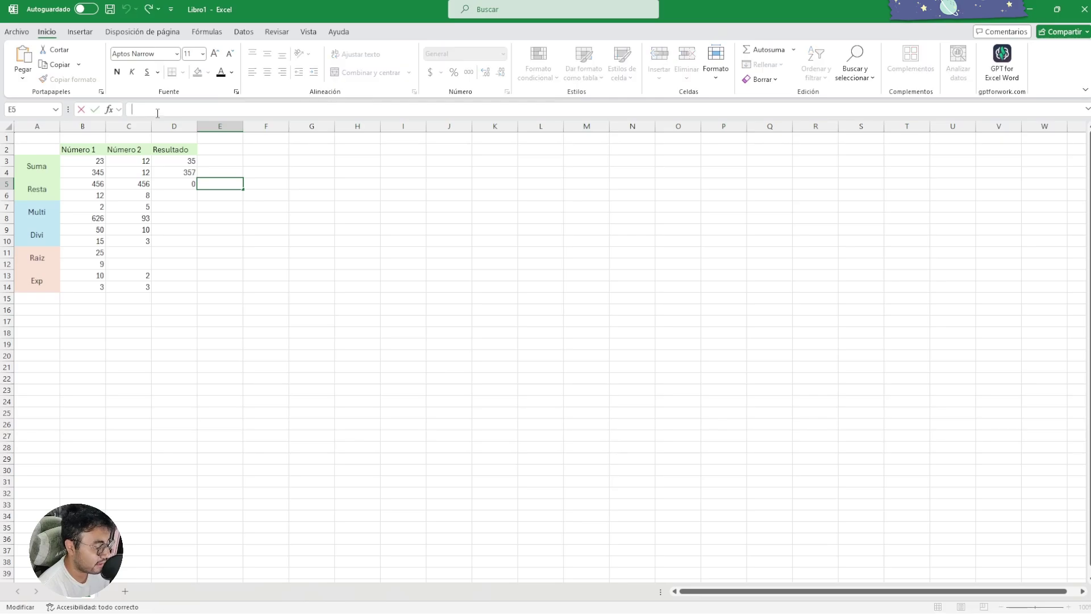
{"action": "left_click", "coordinate": [157, 110]}
{"action": "type", "text": "--"}
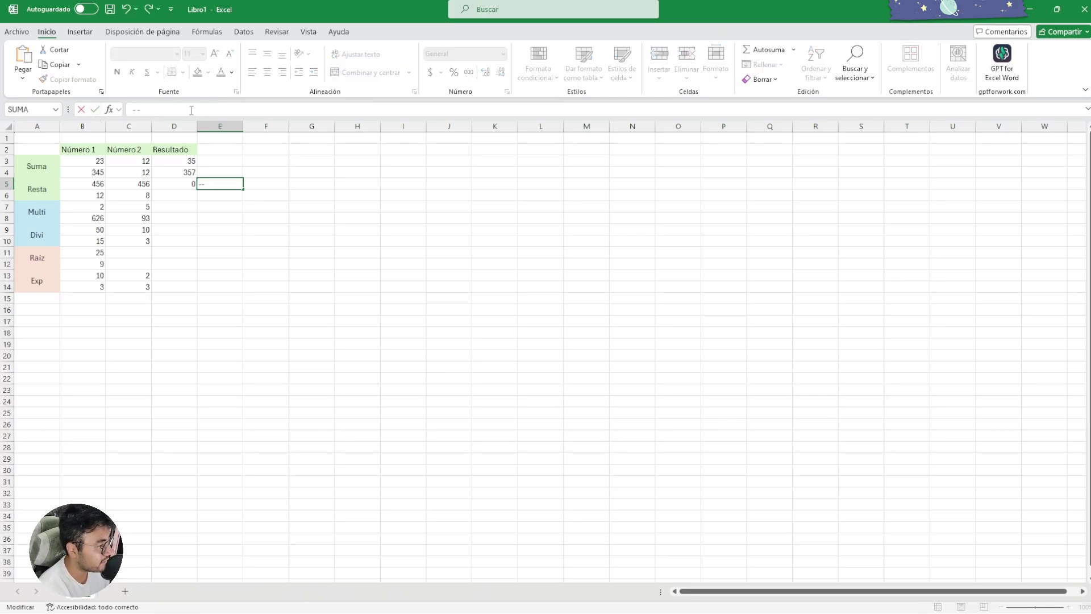
{"action": "key", "text": "Escape"}
{"action": "left_click", "coordinate": [193, 194]}
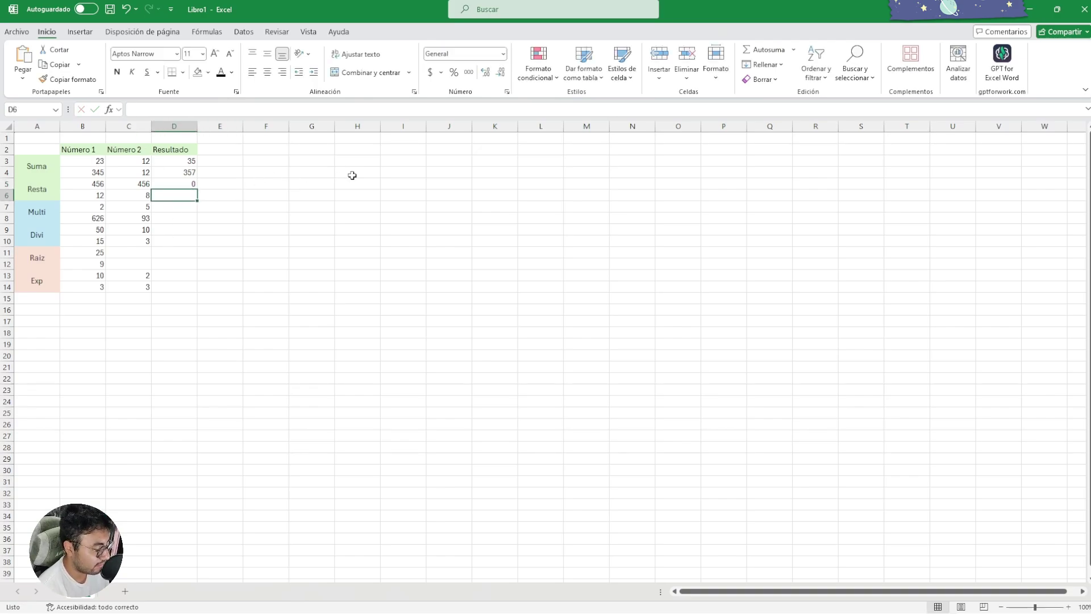
{"action": "type", "text": "="}
{"action": "left_click", "coordinate": [101, 196]}
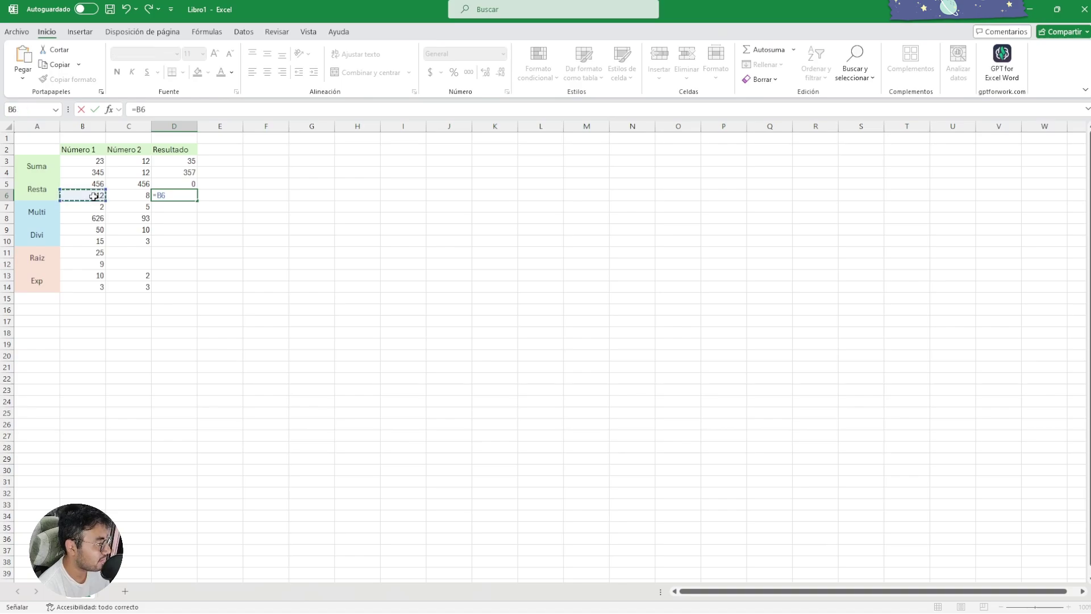
{"action": "type", "text": "-"}
{"action": "left_click", "coordinate": [139, 197]}
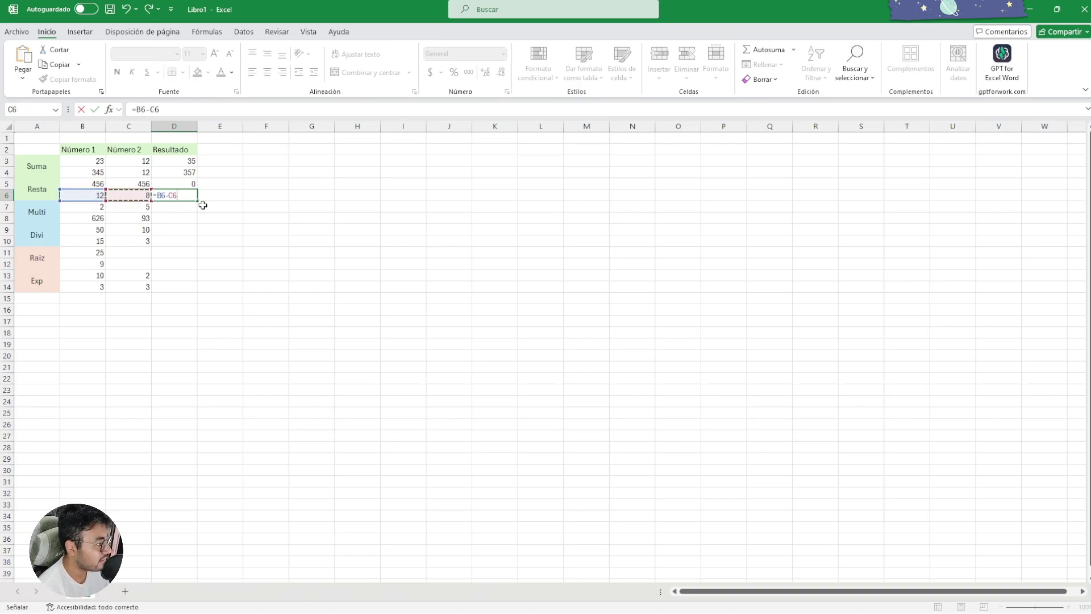
{"action": "key", "text": "Tab"}
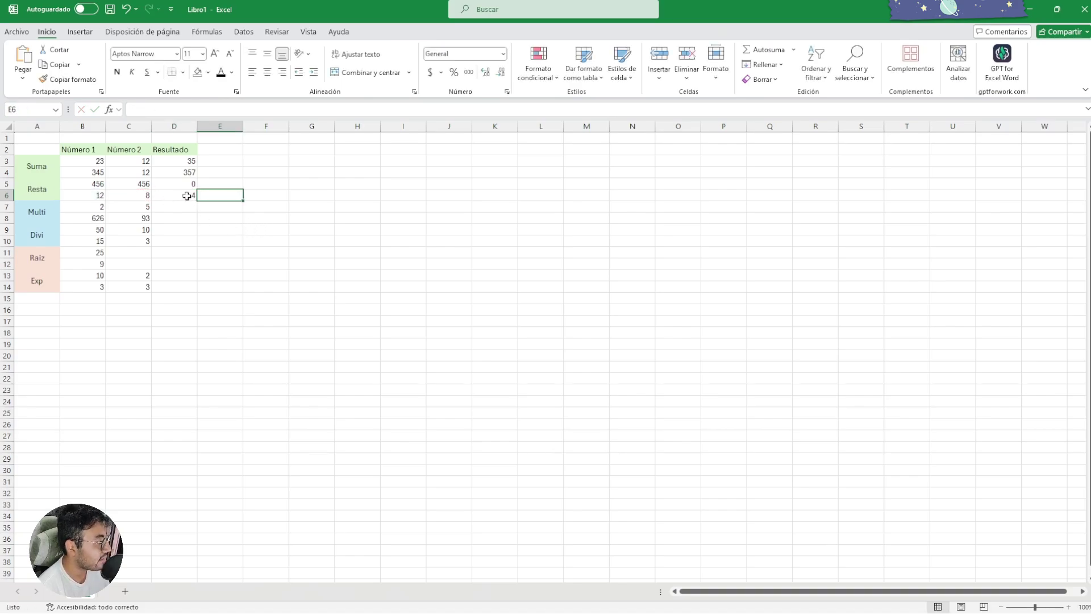
{"action": "left_click", "coordinate": [95, 196]}
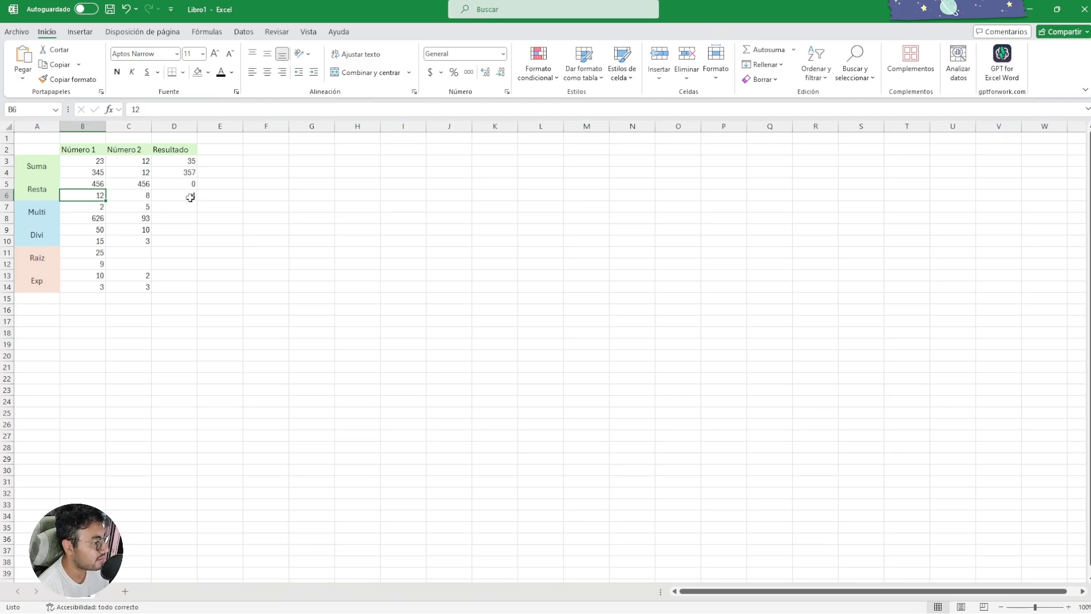
Try the reversed subtraction =C6-B6 in E6 (−4), then clear it.
{"action": "left_click", "coordinate": [221, 198]}
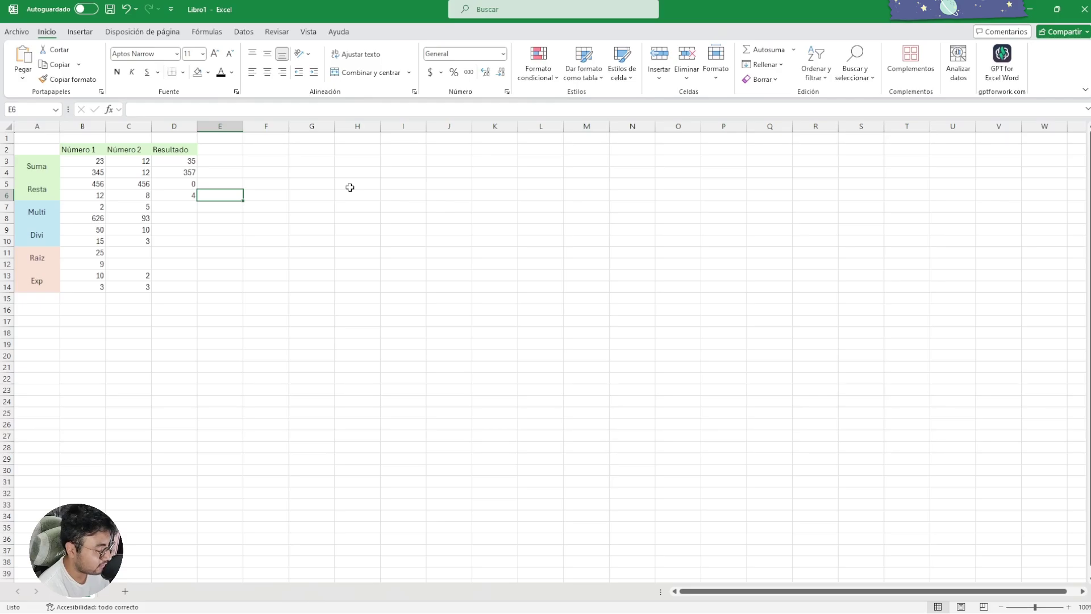
{"action": "type", "text": "="}
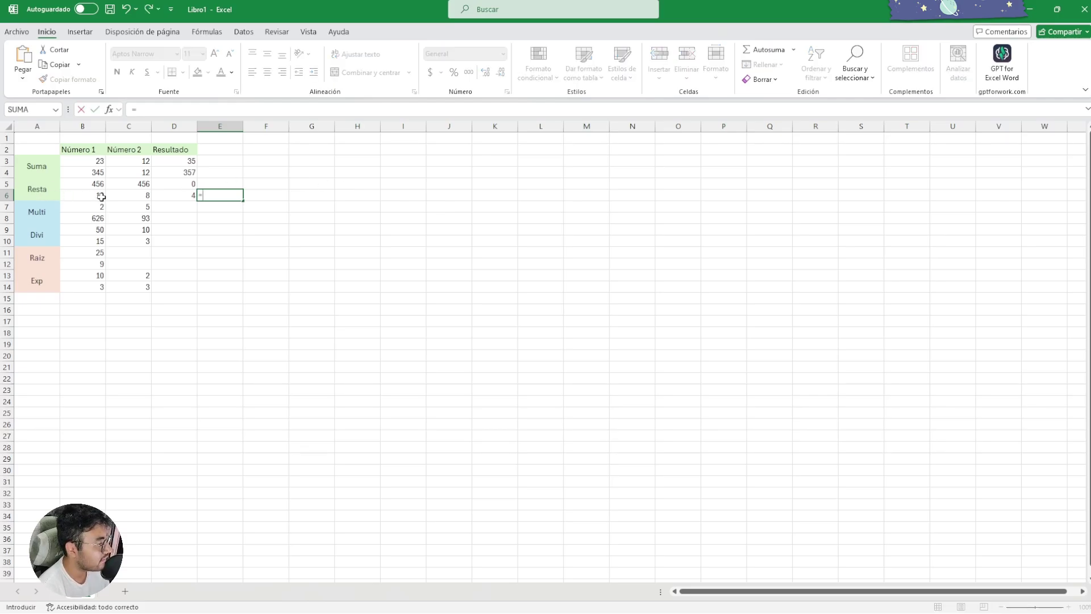
{"action": "left_click", "coordinate": [128, 194]}
{"action": "type", "text": "-"}
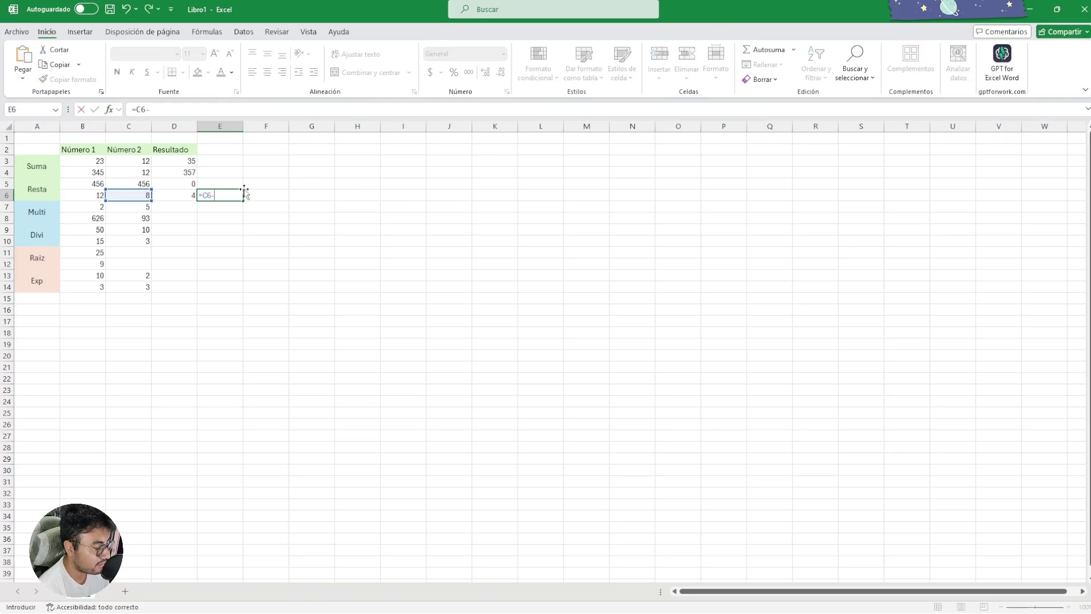
{"action": "left_click", "coordinate": [88, 196]}
{"action": "key", "text": "Tab"}
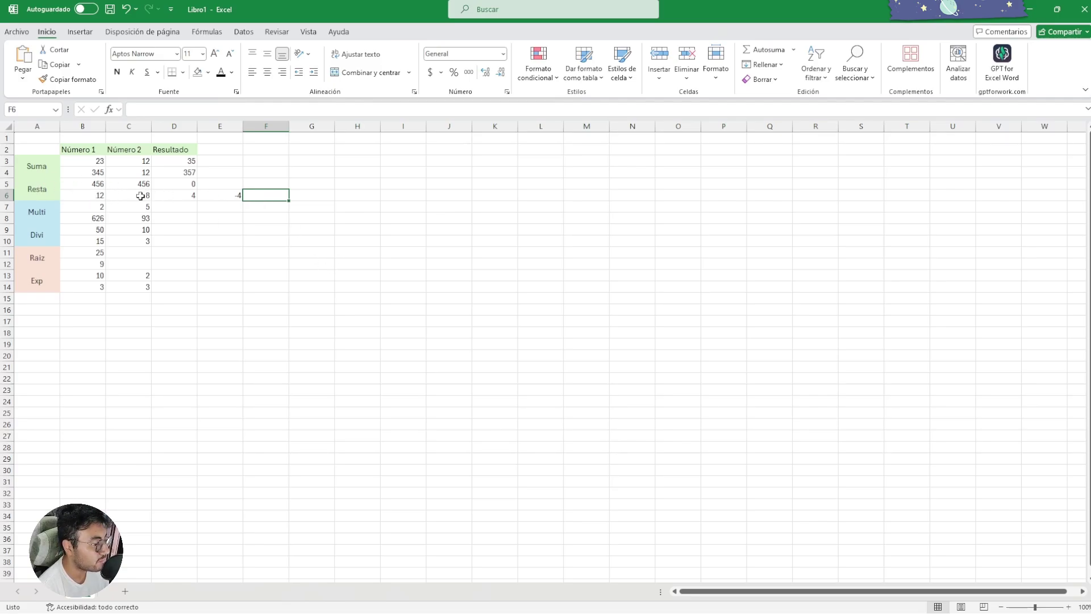
{"action": "left_click", "coordinate": [216, 197]}
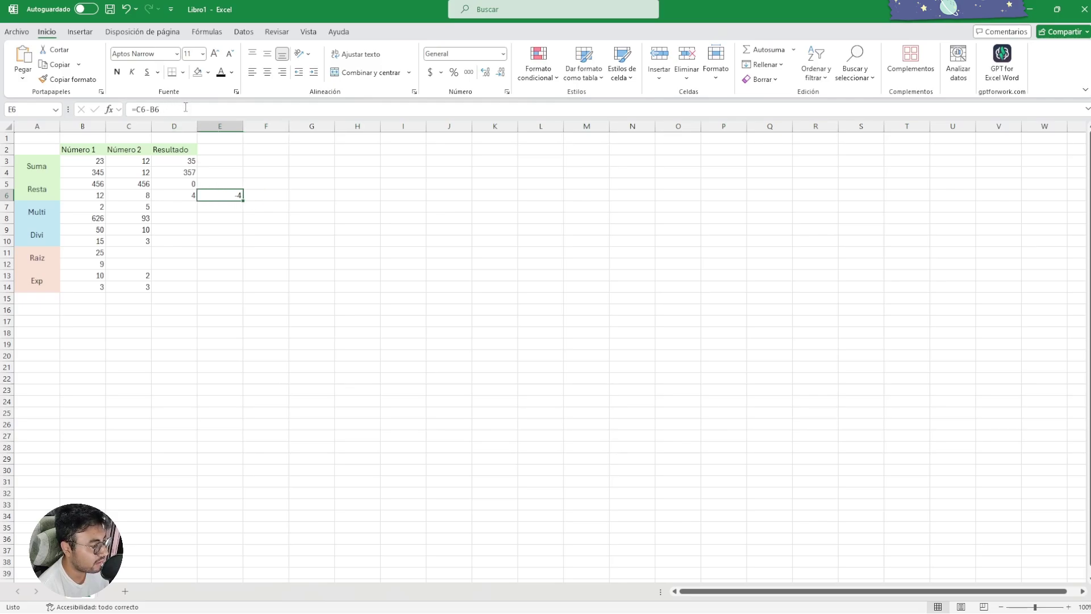
{"action": "key", "text": "Delete"}
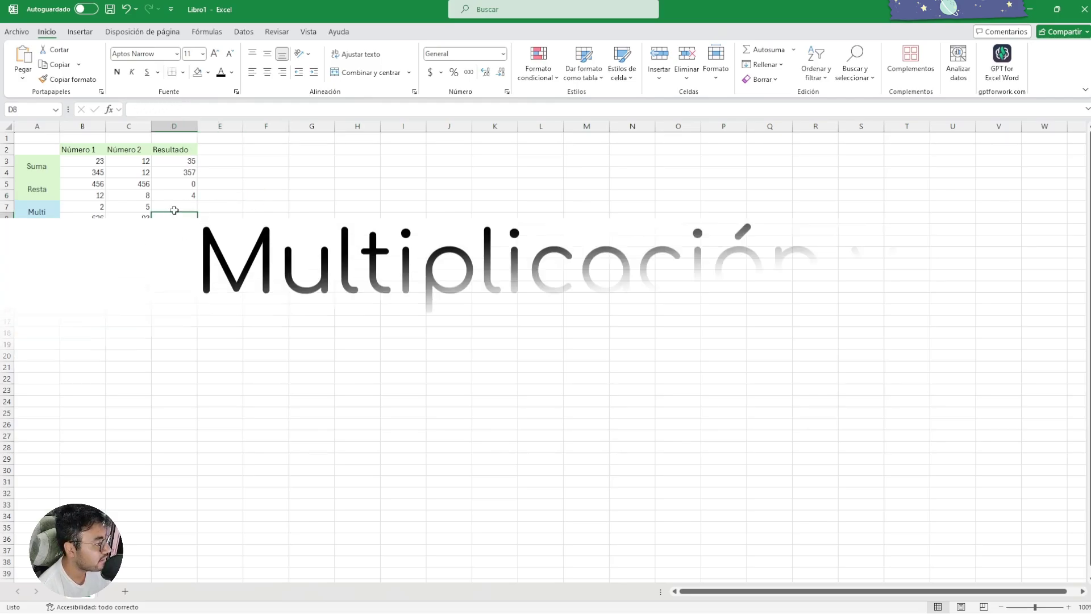
Enter =B7*C7 in D7 so the first Multi row shows 10.
{"action": "left_click", "coordinate": [169, 208]}
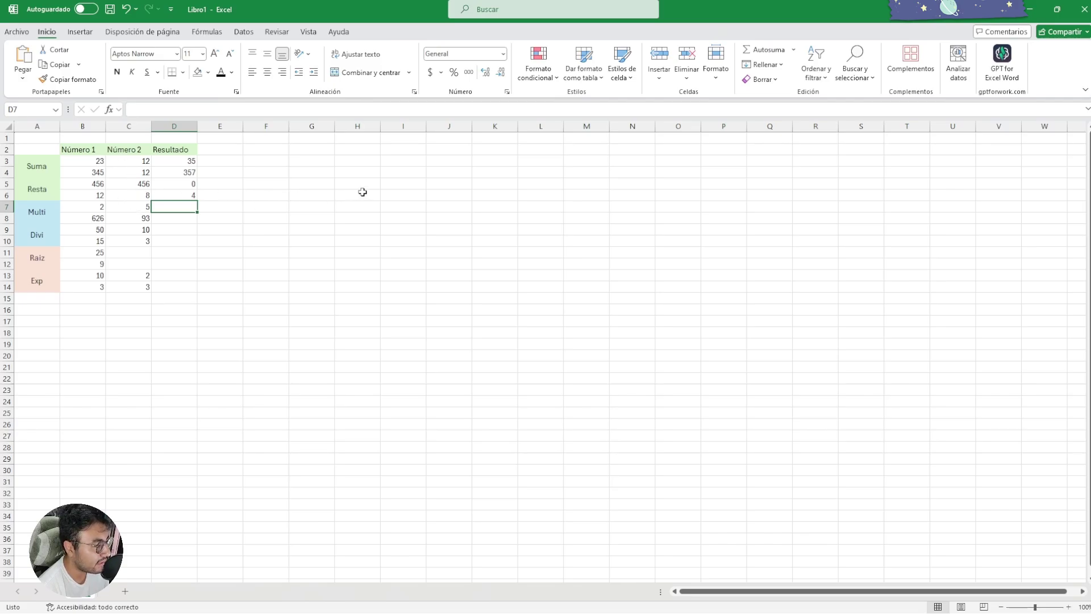
{"action": "left_click", "coordinate": [154, 110]}
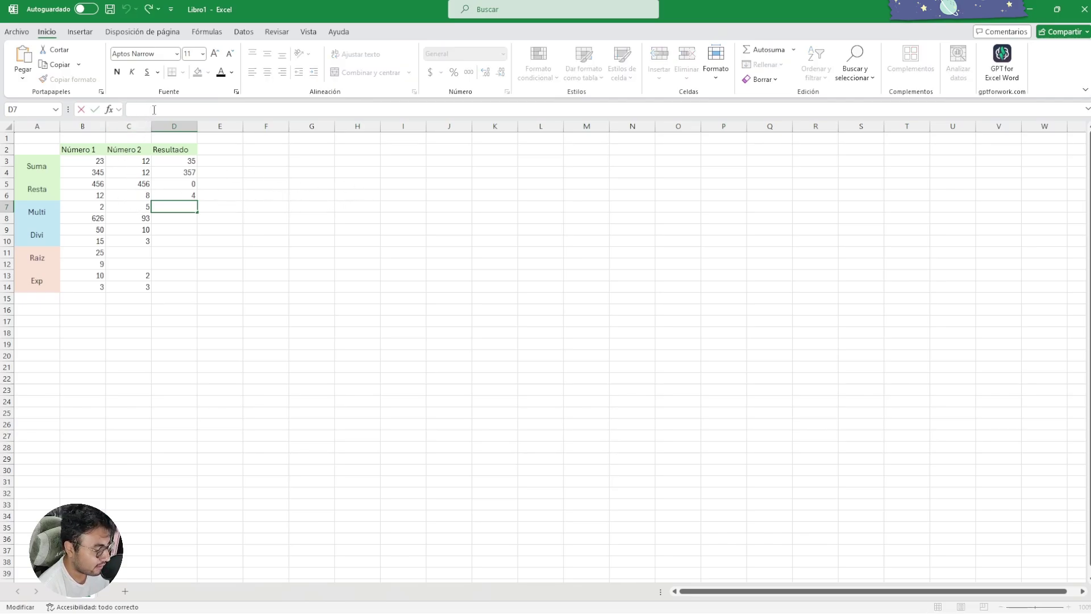
{"action": "type", "text": "="}
{"action": "left_click", "coordinate": [94, 208]}
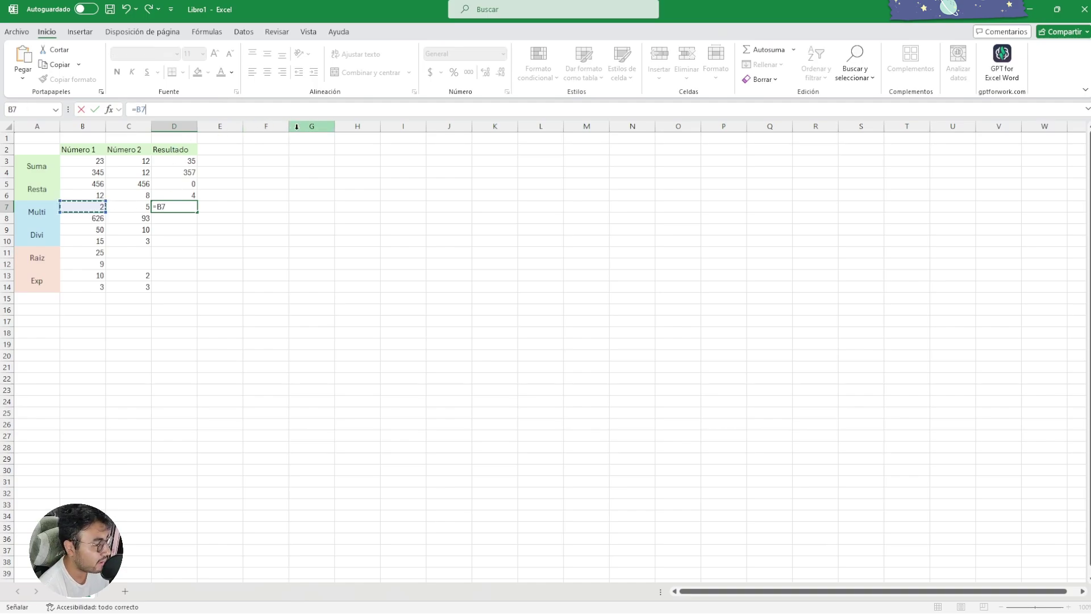
{"action": "type", "text": "*"}
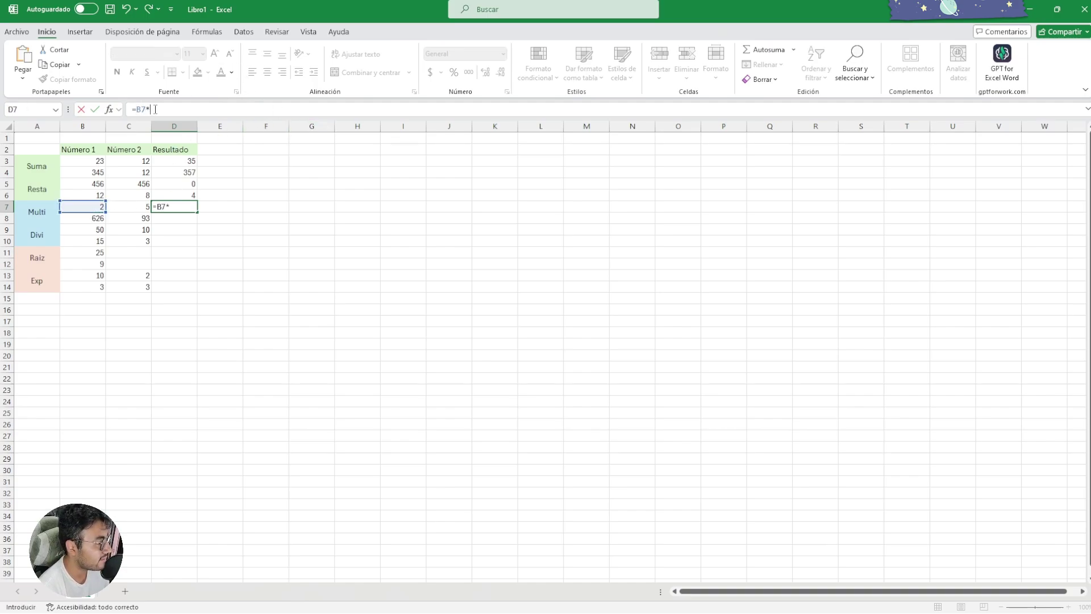
{"action": "left_click", "coordinate": [138, 206]}
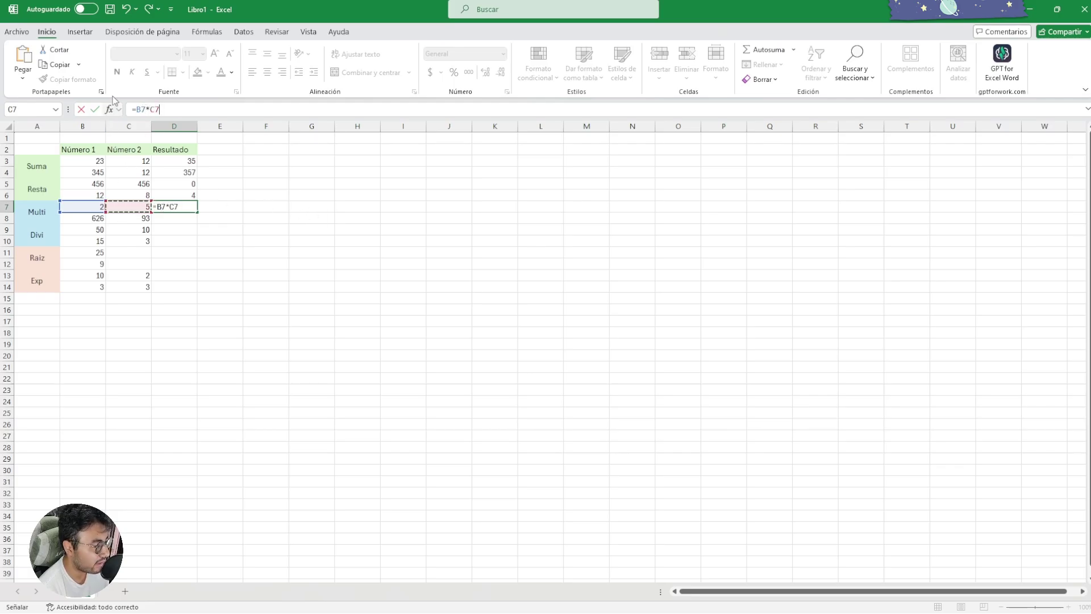
{"action": "key", "text": "Tab"}
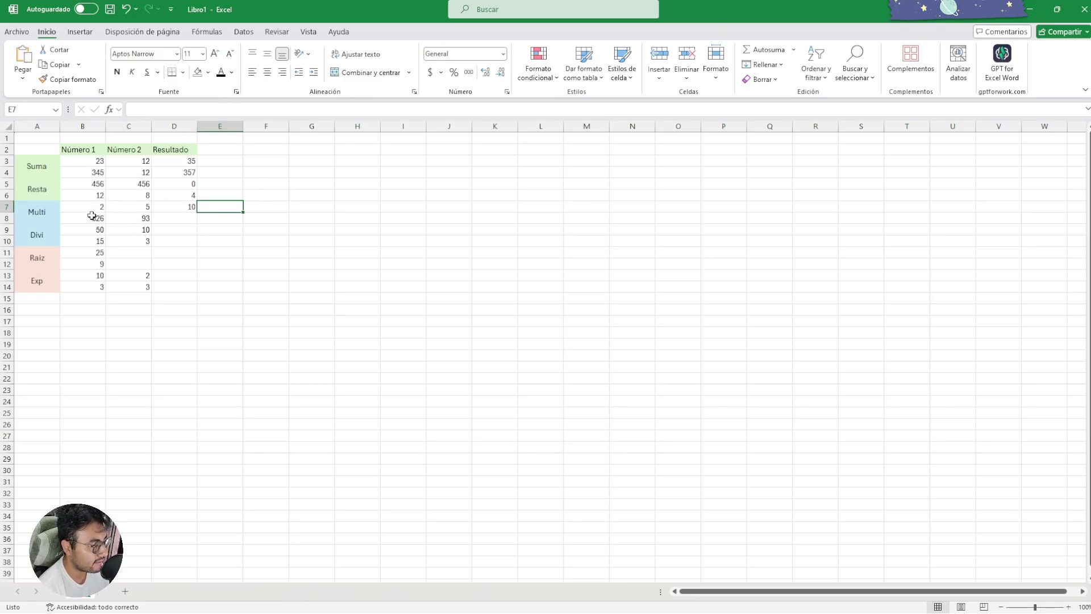
Enter =B8*12 in D8 to get 7512 and clear the 93 from C8.
{"action": "left_click", "coordinate": [142, 218]}
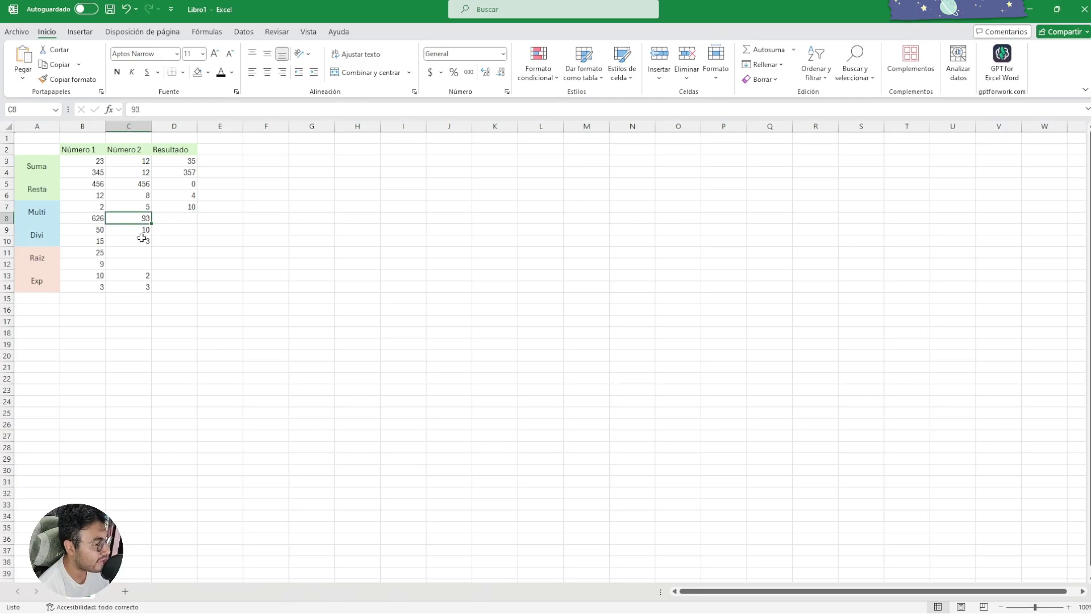
{"action": "left_click", "coordinate": [188, 217]}
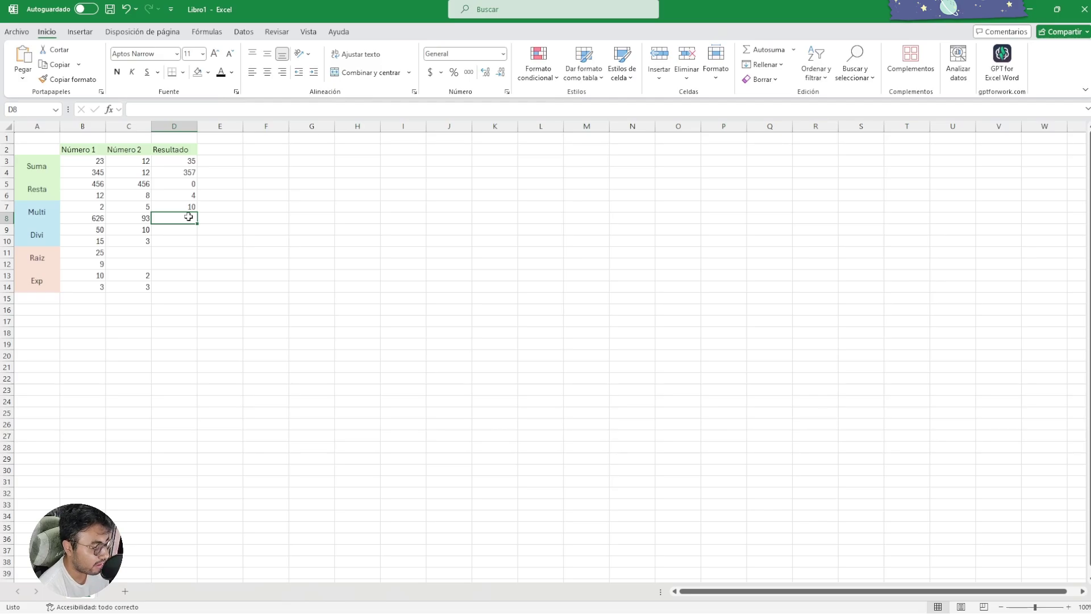
{"action": "type", "text": "="}
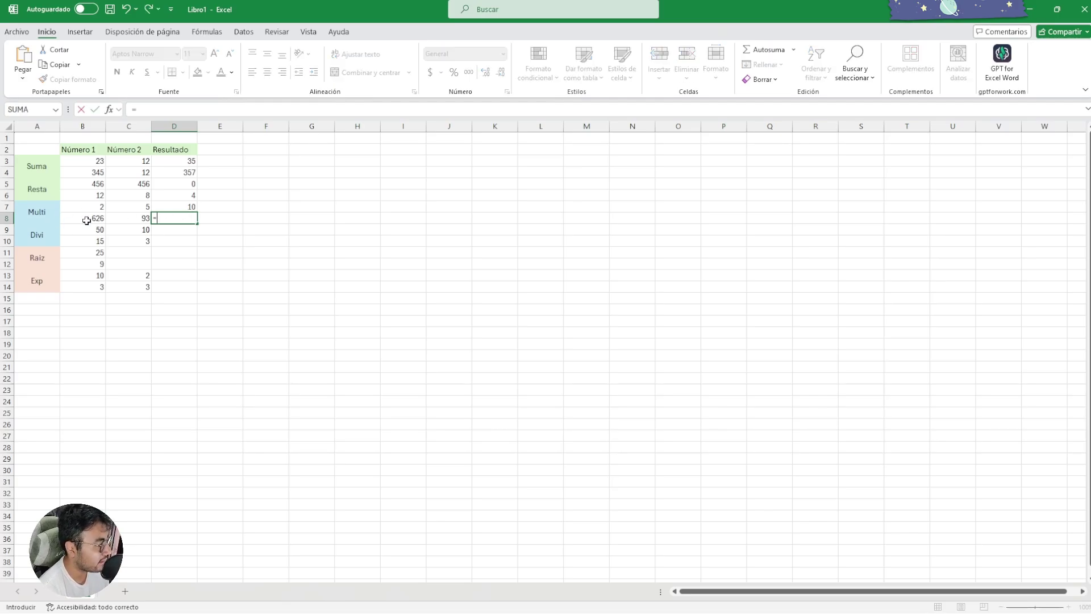
{"action": "left_click", "coordinate": [86, 218]}
{"action": "type", "text": "*"}
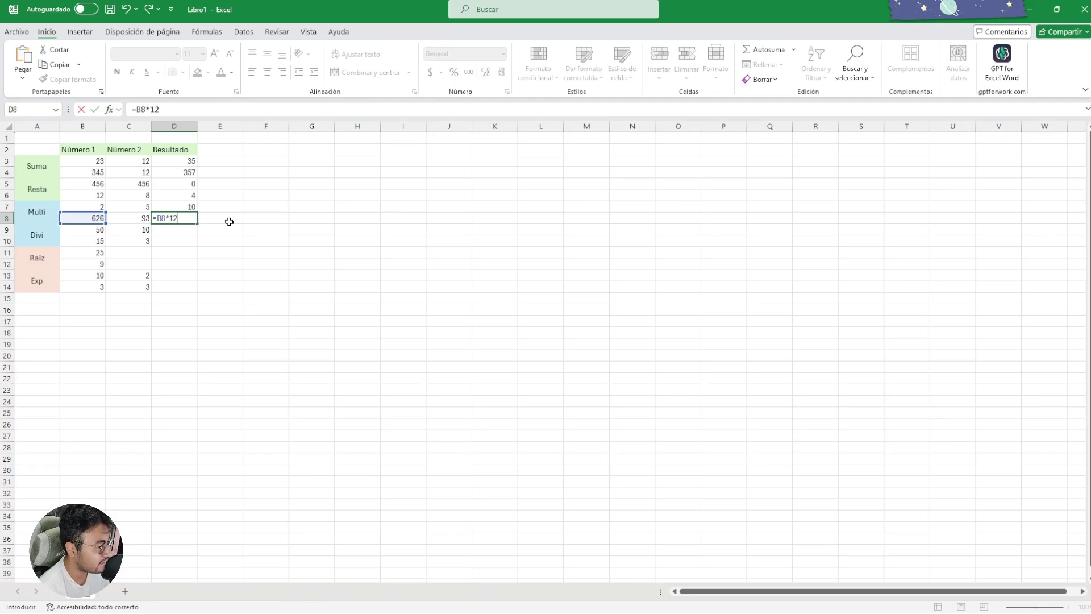
{"action": "left_click", "coordinate": [199, 219]}
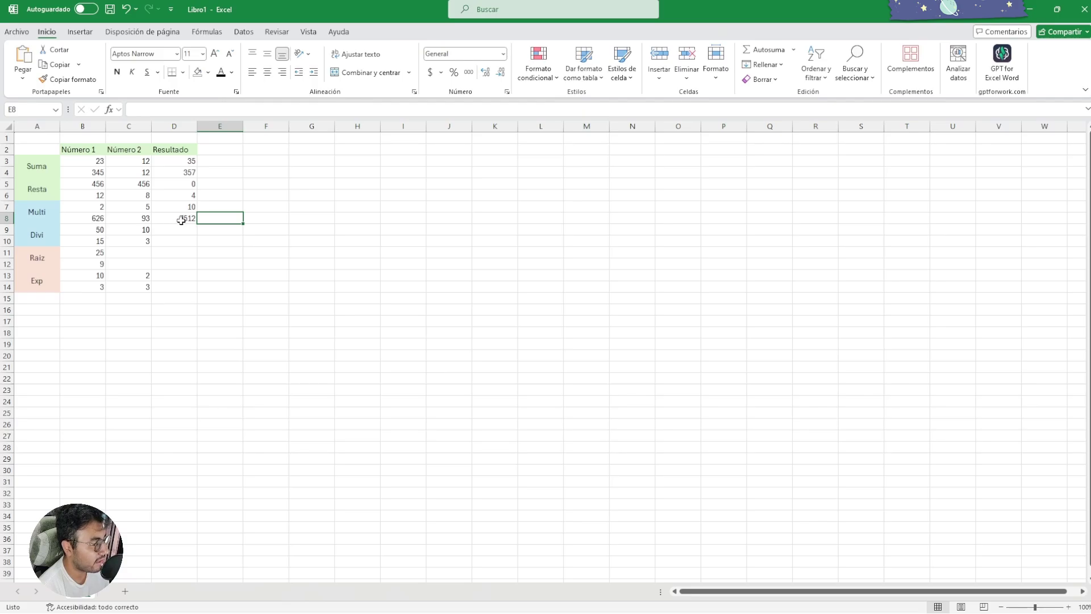
{"action": "left_click", "coordinate": [145, 218]}
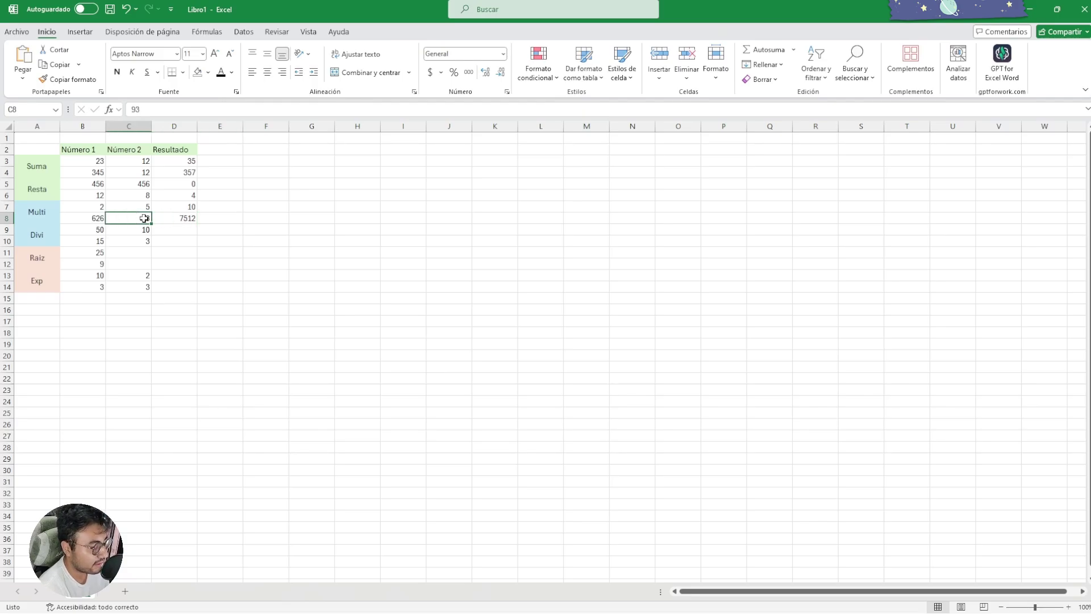
{"action": "key", "text": "BackSpace"}
{"action": "left_click", "coordinate": [172, 233]}
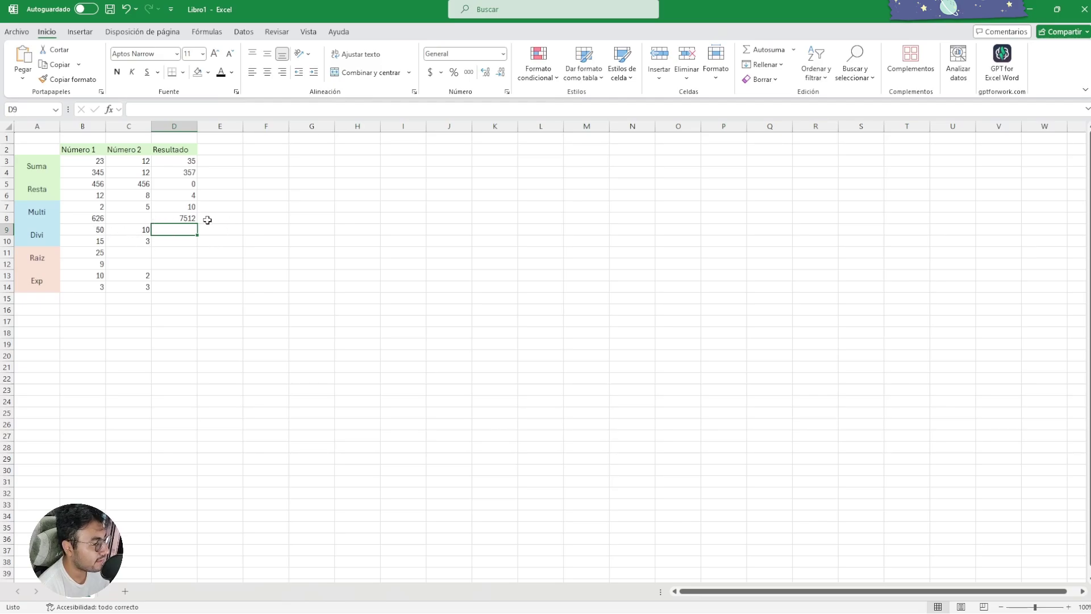
Enter =B9/C9 in D9 and =B10/C10 in D10, both giving 5.
{"action": "type", "text": "="}
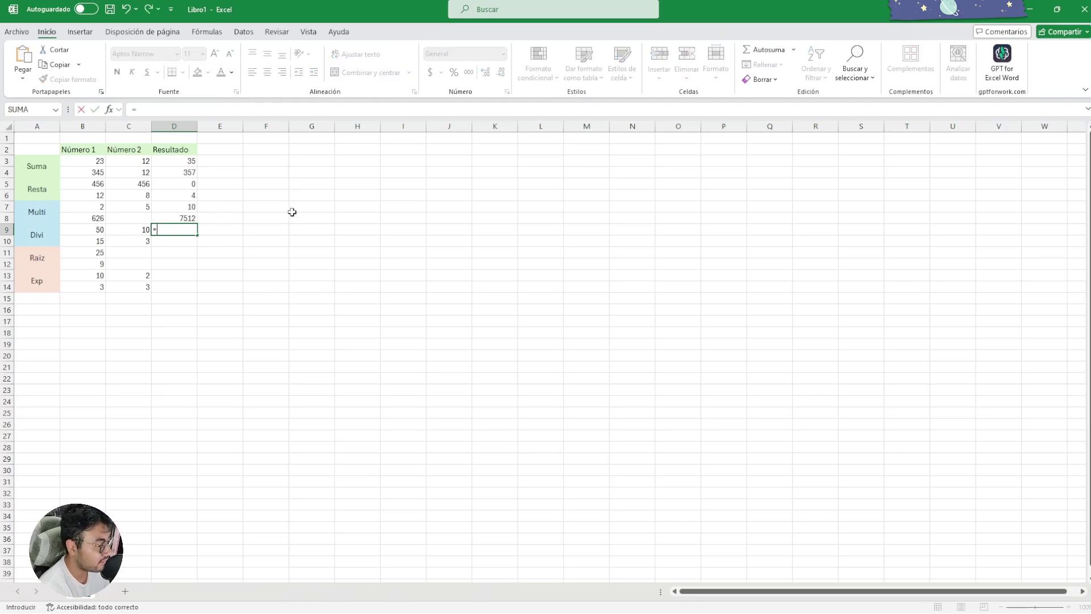
{"action": "left_click", "coordinate": [97, 232]}
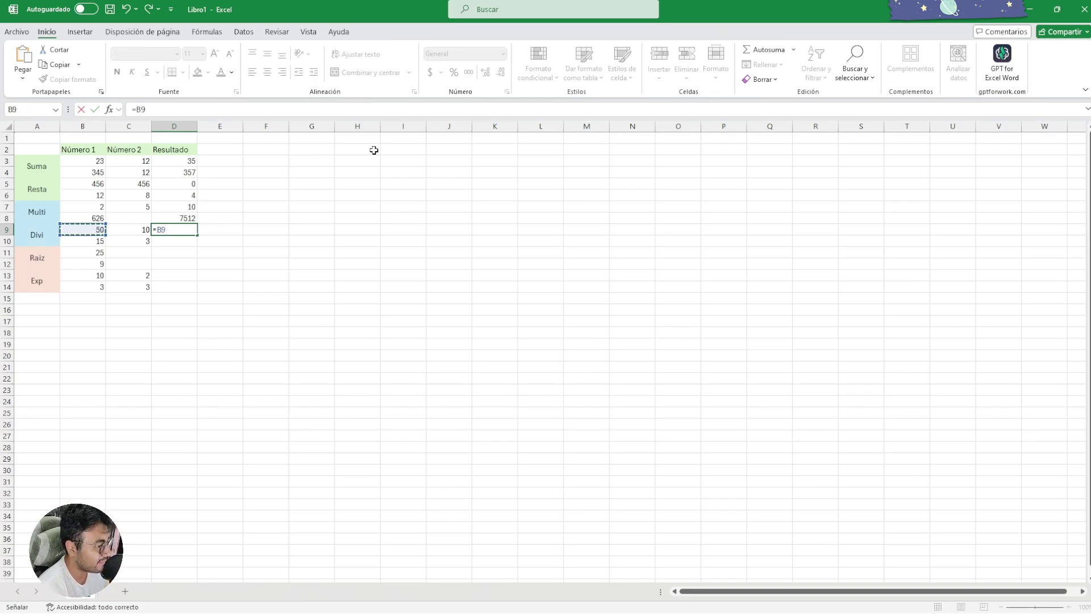
{"action": "type", "text": "/"}
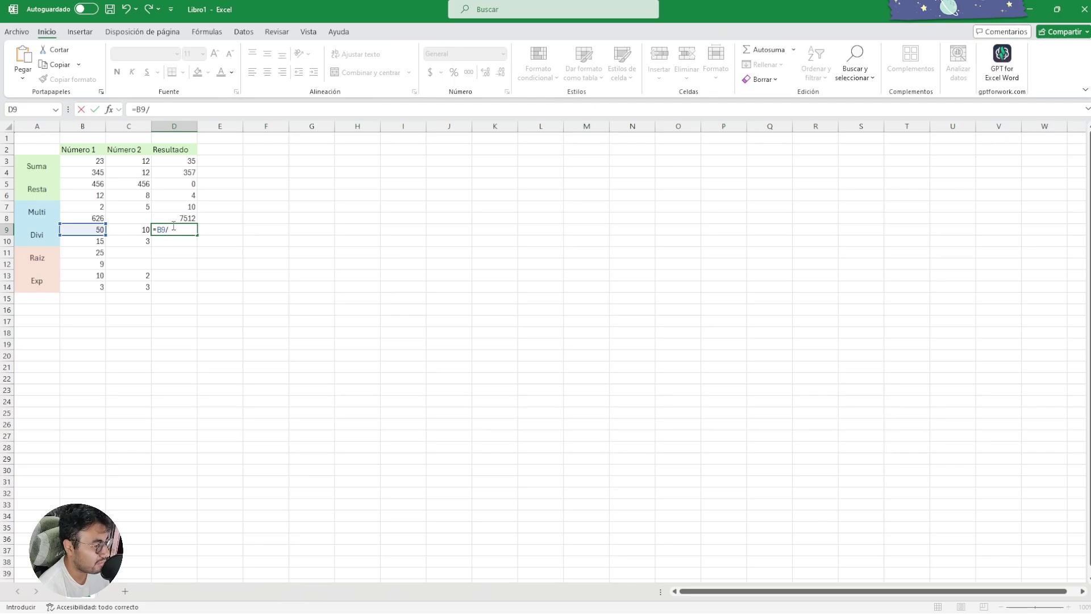
{"action": "left_click", "coordinate": [135, 230]}
{"action": "key", "text": "Tab"}
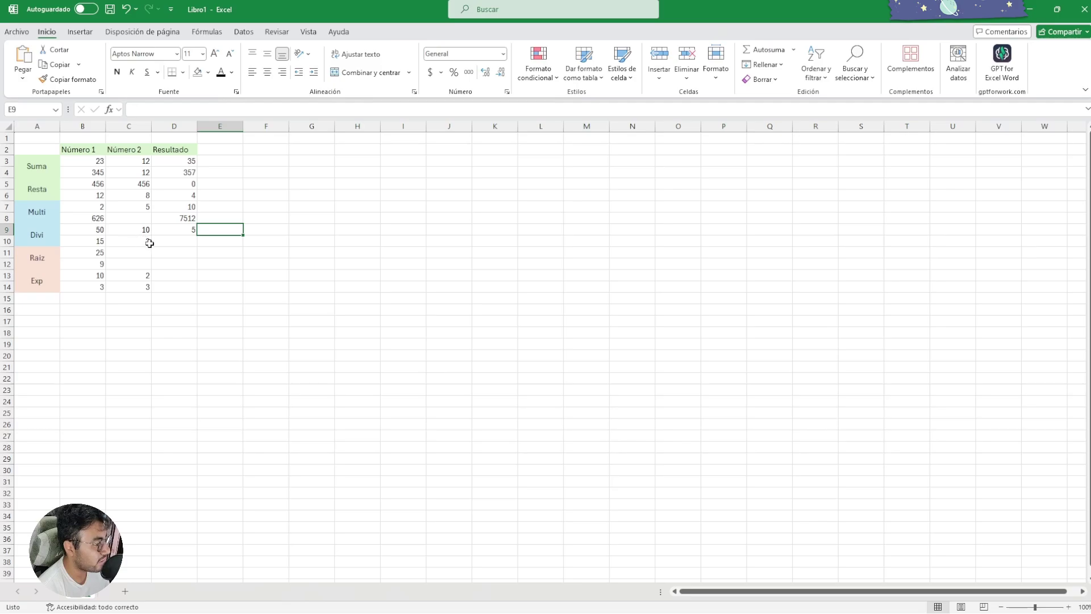
{"action": "left_click", "coordinate": [170, 241]}
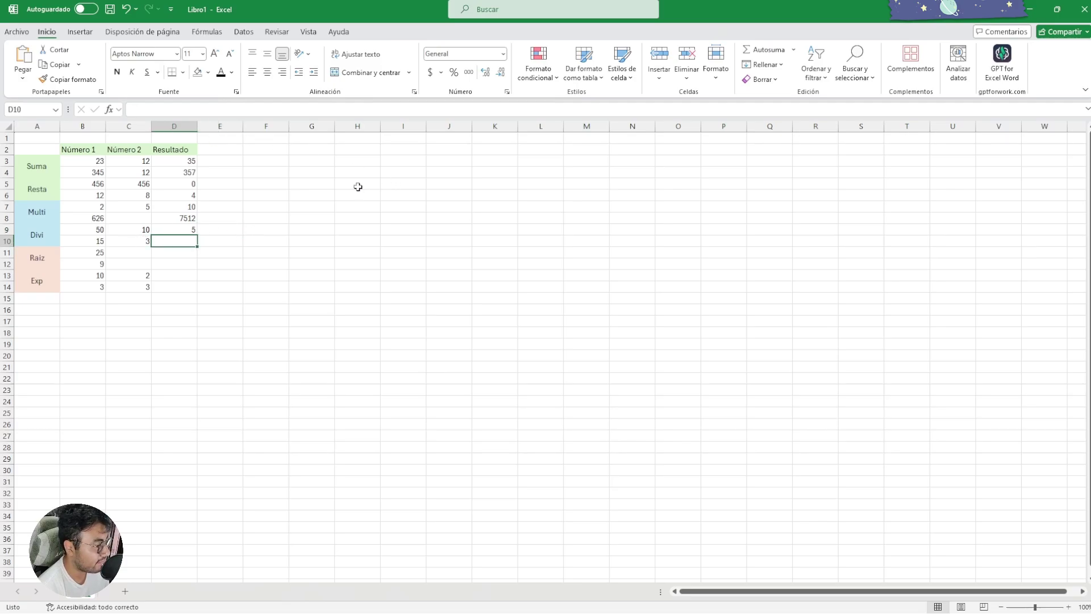
{"action": "type", "text": "="}
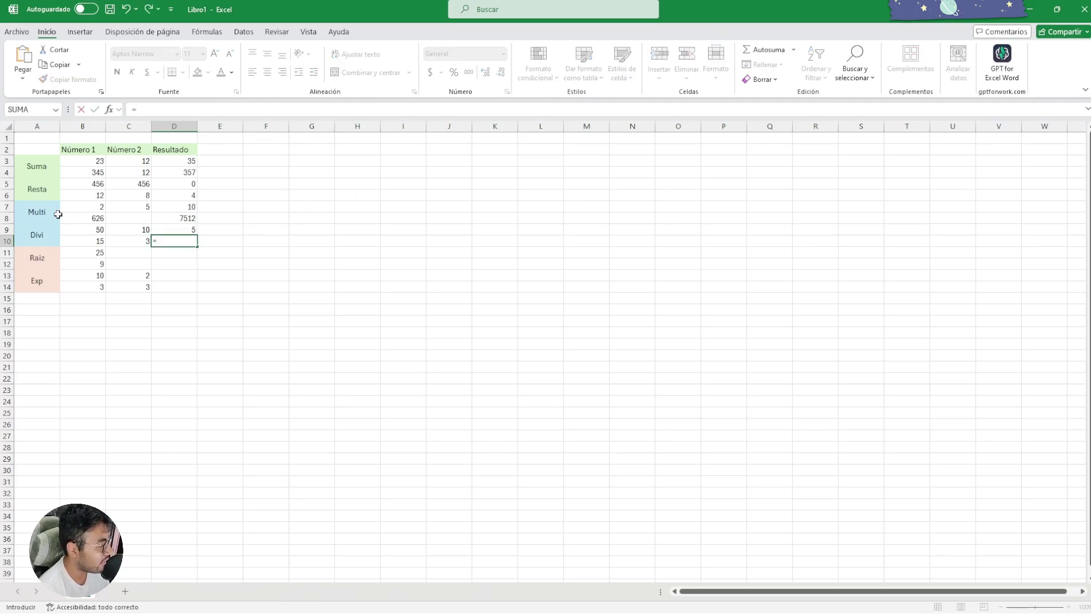
{"action": "left_click", "coordinate": [88, 241]}
{"action": "type", "text": "/"}
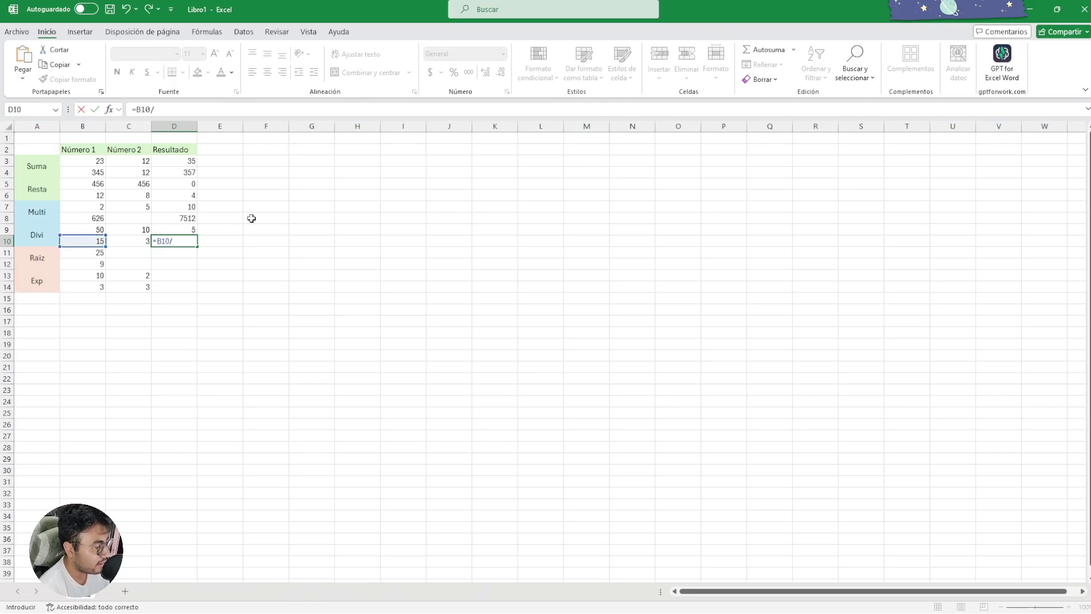
{"action": "left_click", "coordinate": [139, 241]}
{"action": "key", "text": "Tab"}
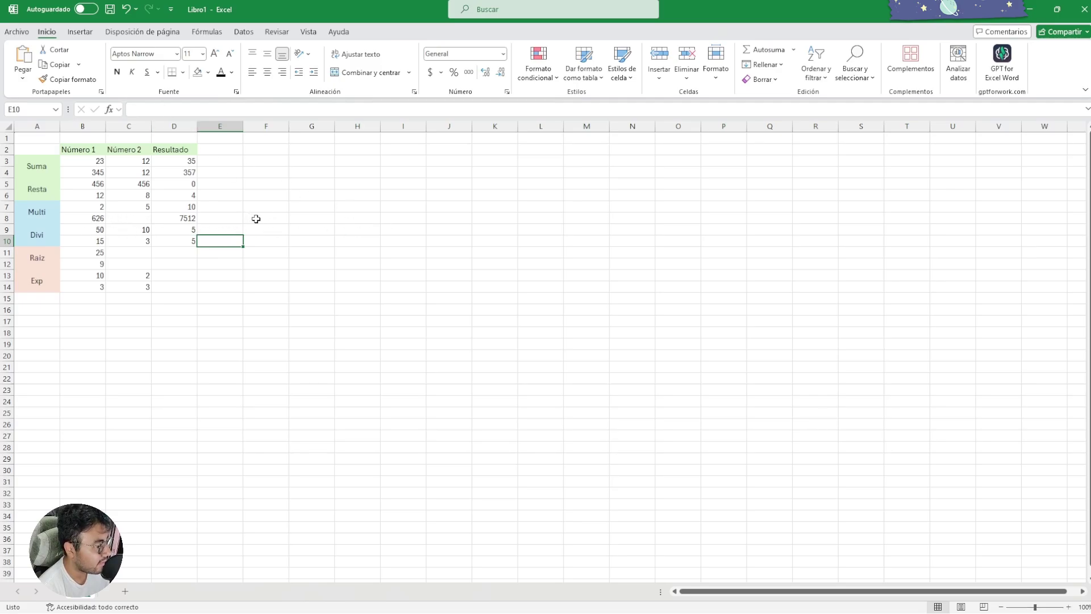
{"action": "left_click", "coordinate": [273, 220]}
{"action": "left_click", "coordinate": [189, 104]}
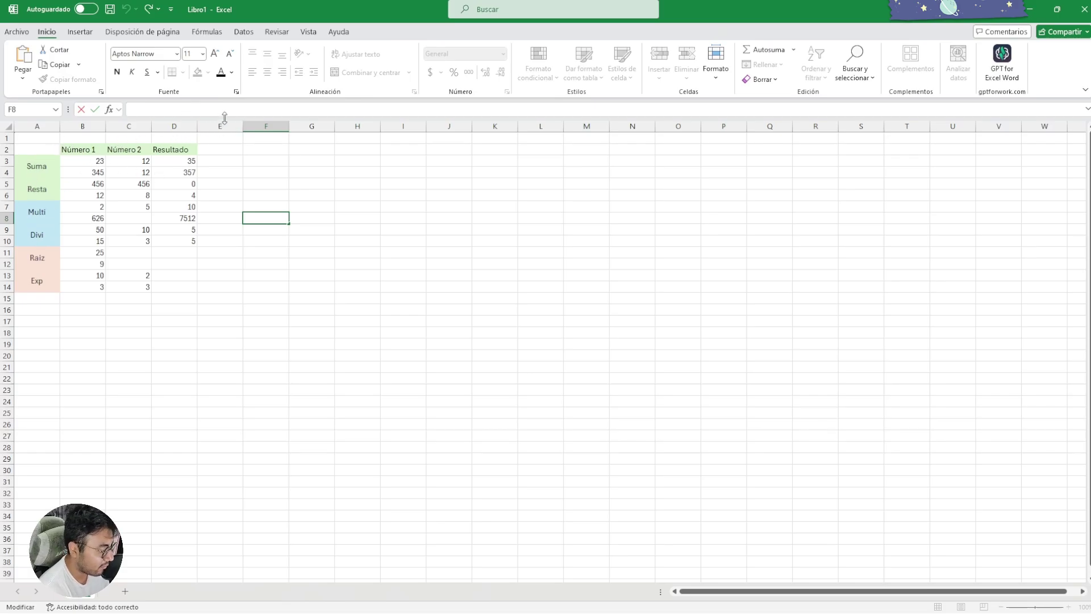
{"action": "type", "text": "=1"}
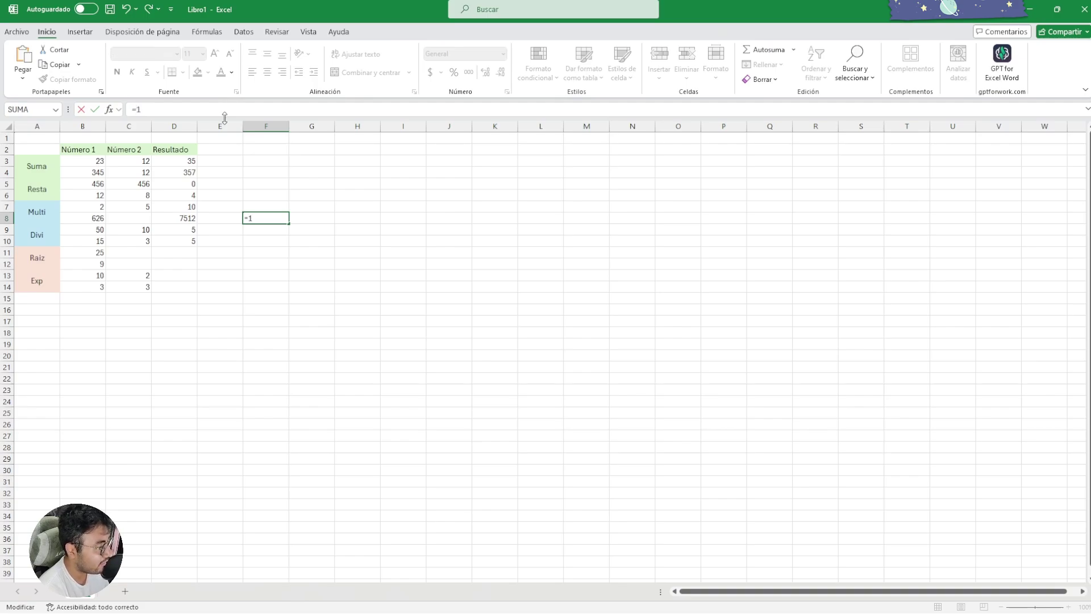
{"action": "type", "text": "23*"}
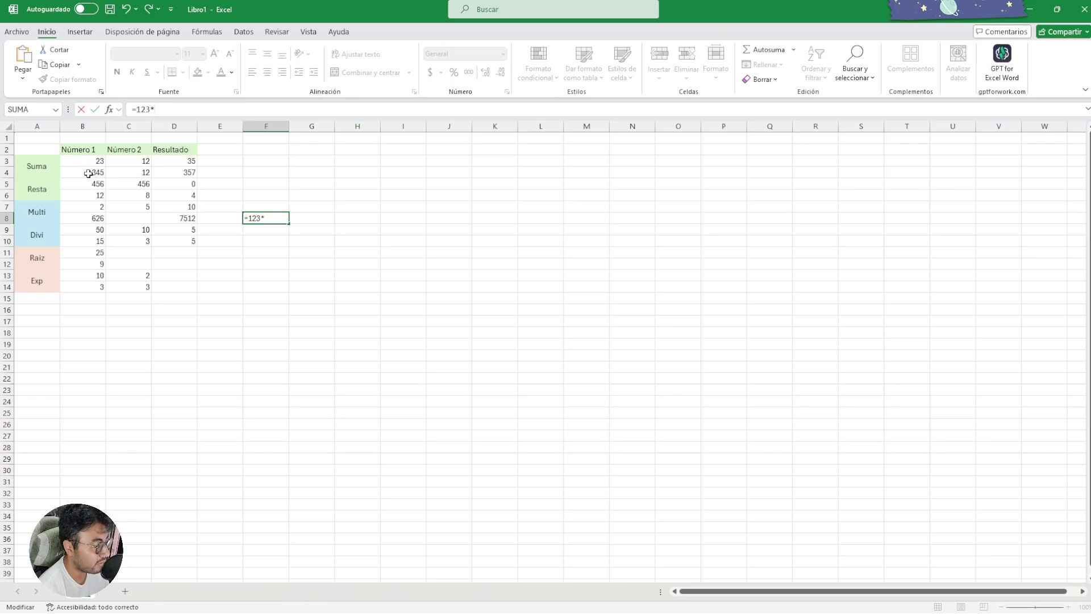
{"action": "type", "text": "123*23"}
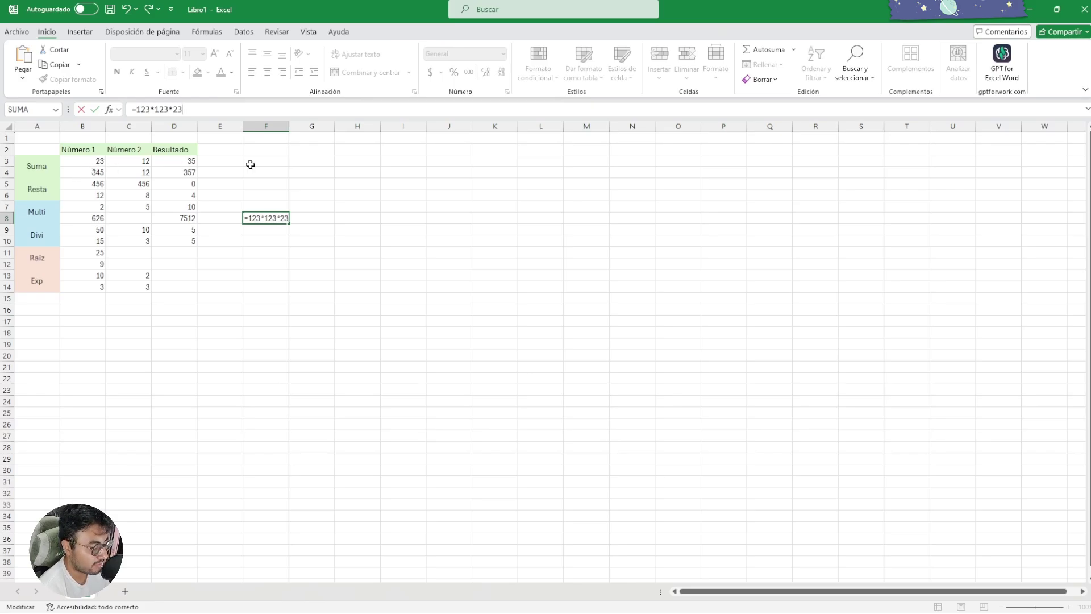
{"action": "type", "text": "*"}
{"action": "key", "text": "Tab"}
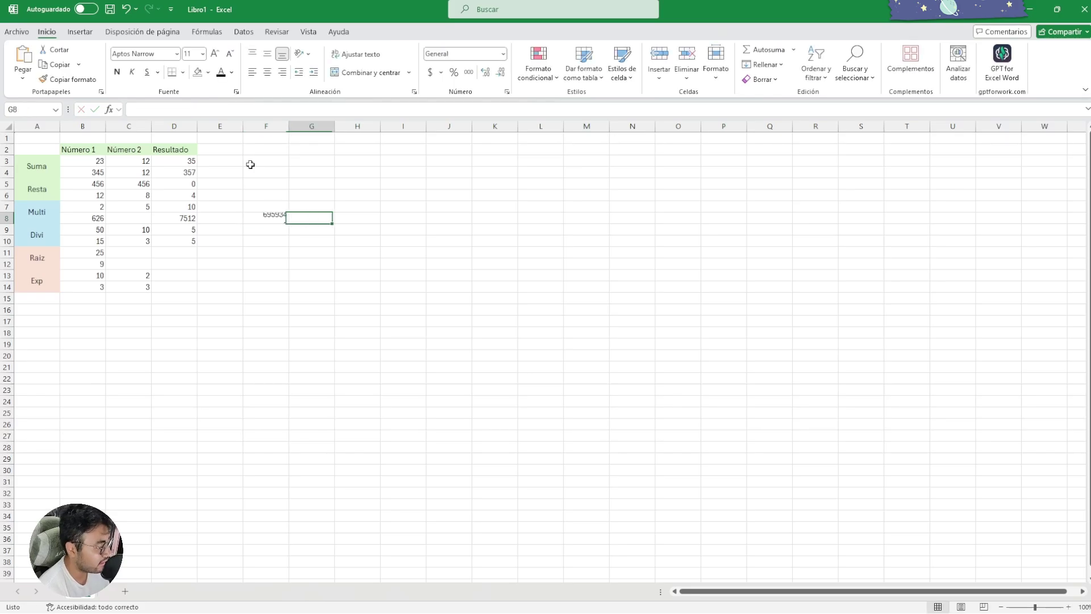
{"action": "left_click", "coordinate": [256, 219]}
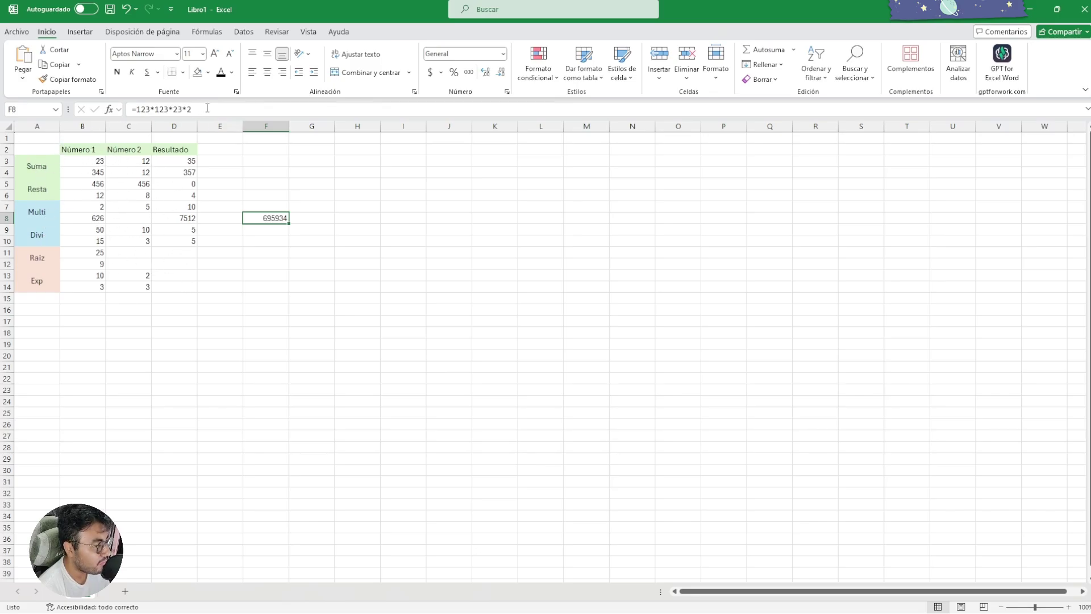
{"action": "left_click_drag", "start_coordinate": [207, 108], "coordinate": [129, 109]}
{"action": "key", "text": "BackSpace"}
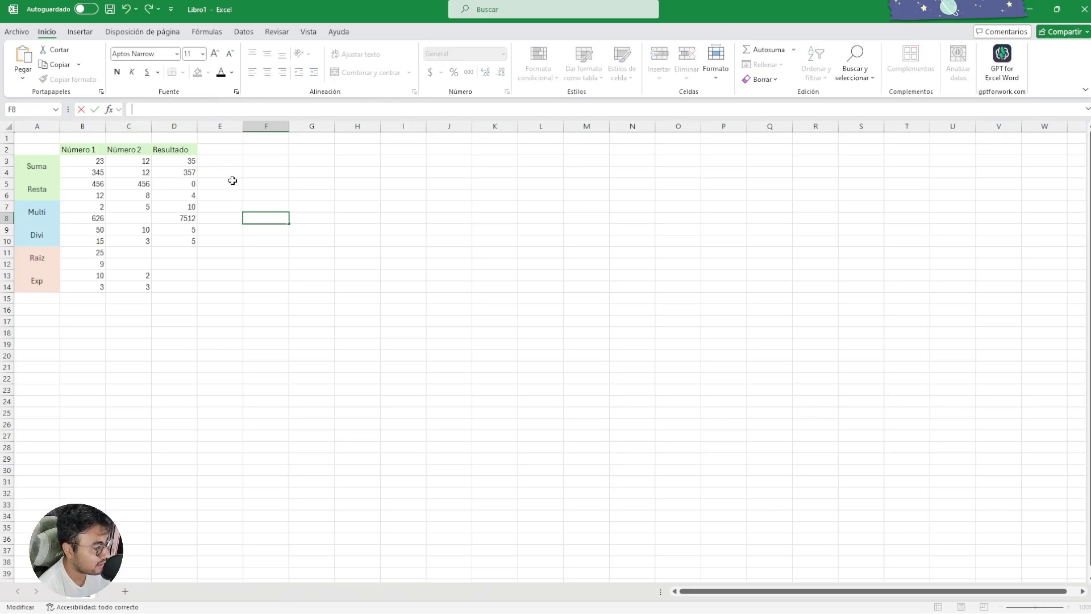
{"action": "left_click", "coordinate": [275, 183]}
{"action": "left_click", "coordinate": [284, 218]}
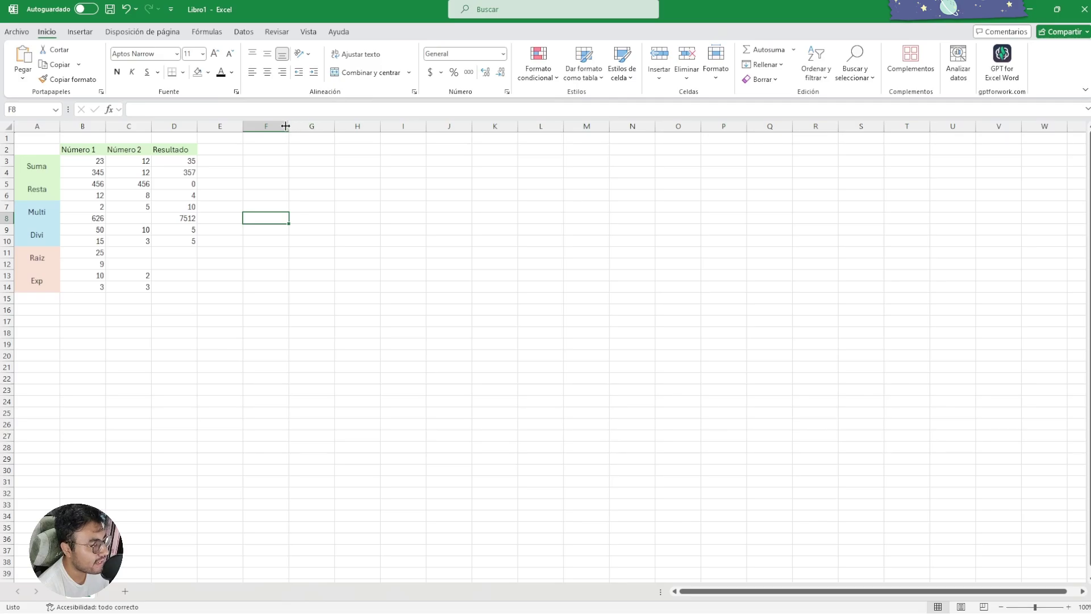
{"action": "left_click_drag", "start_coordinate": [289, 126], "coordinate": [604, 120]}
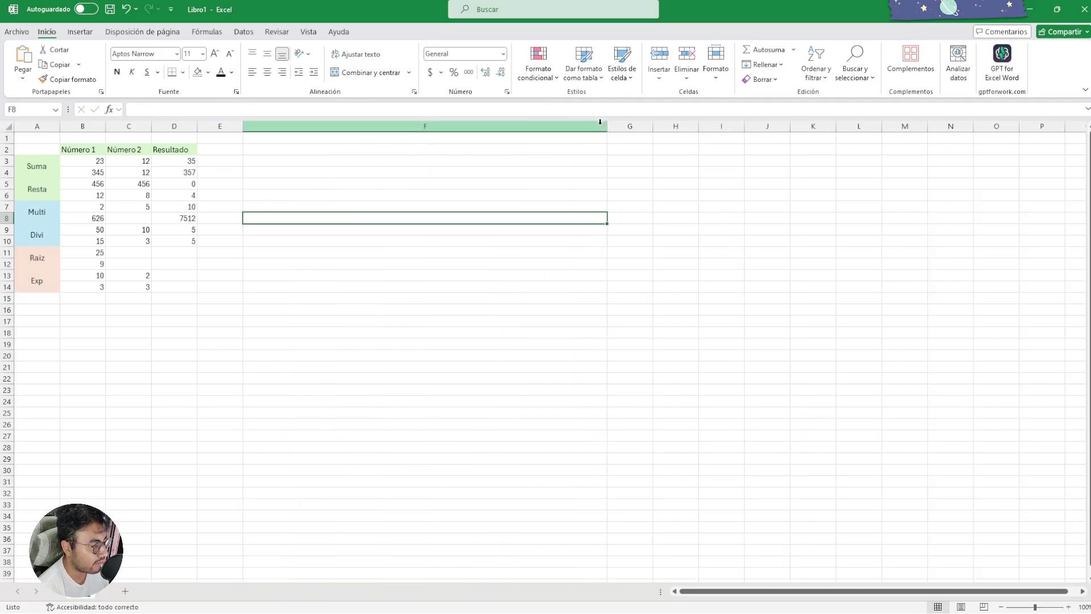
{"action": "key", "text": "ctrl+z"}
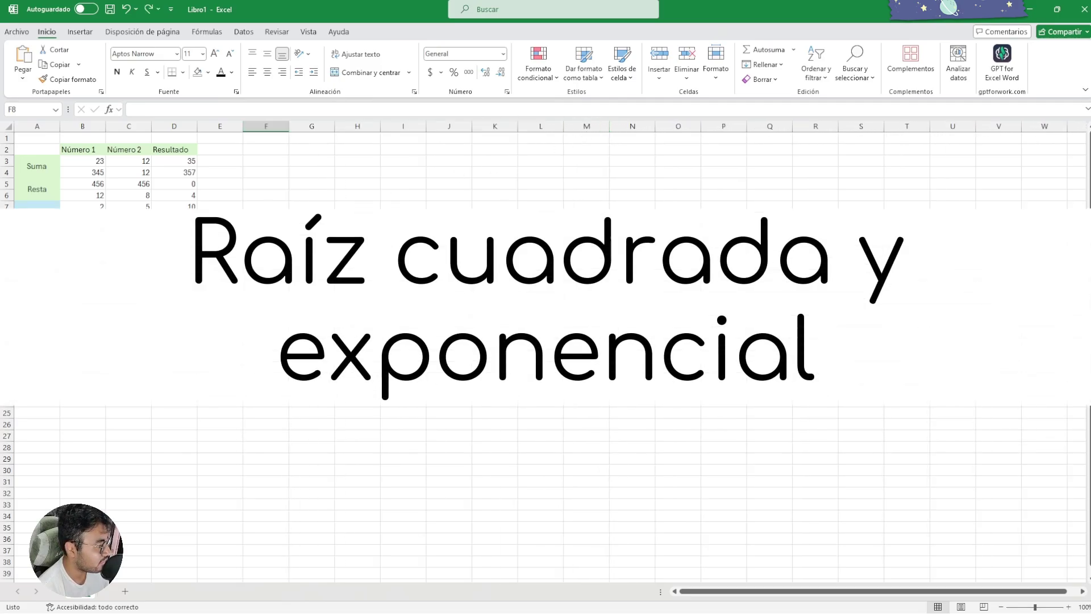
Enter =RAIZ(B11) in D11 to show 5, the square root of 25.
{"action": "left_click", "coordinate": [128, 252]}
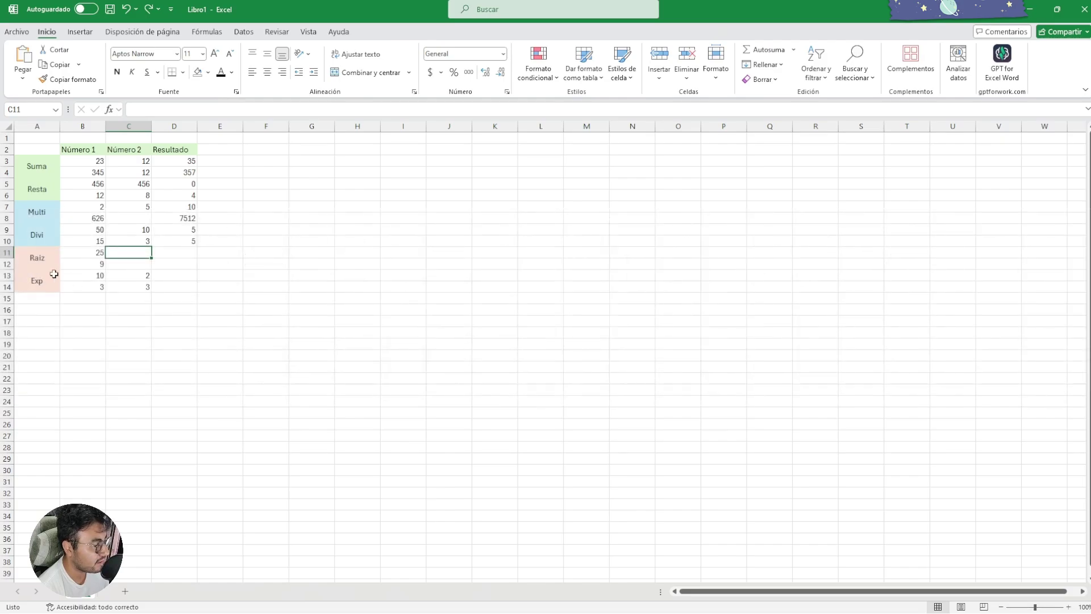
{"action": "left_click", "coordinate": [185, 254]}
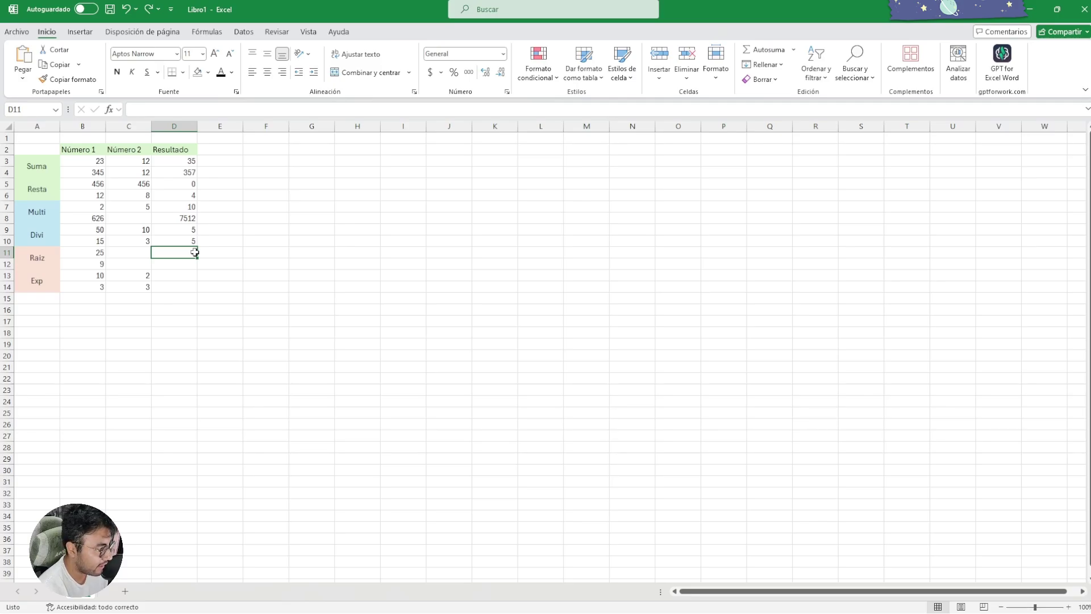
{"action": "type", "text": "=ra"}
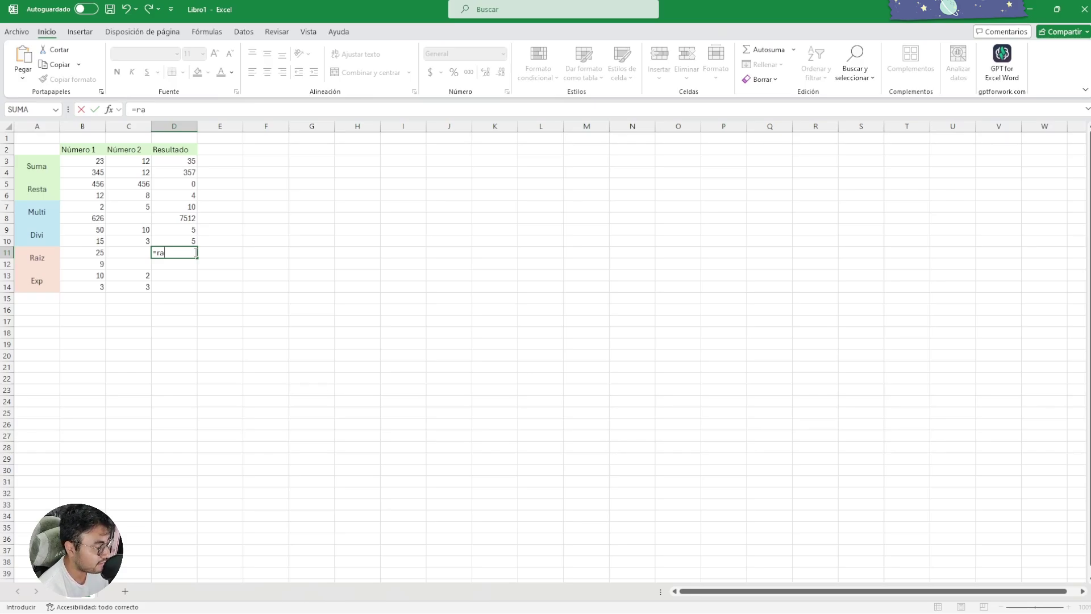
{"action": "type", "text": "iz"}
{"action": "key", "text": "Tab"}
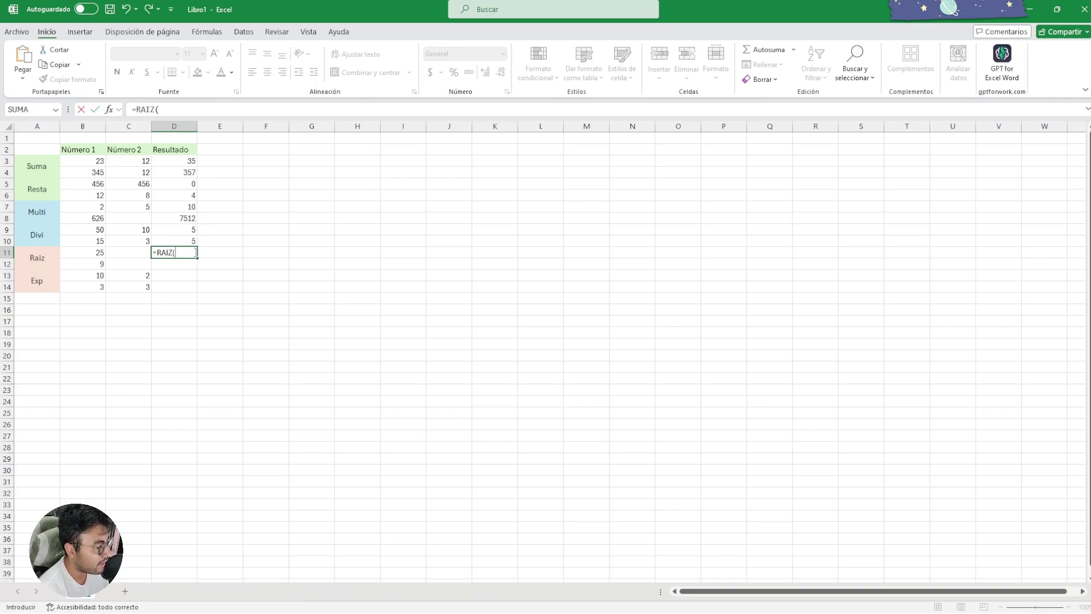
{"action": "left_click", "coordinate": [101, 252]}
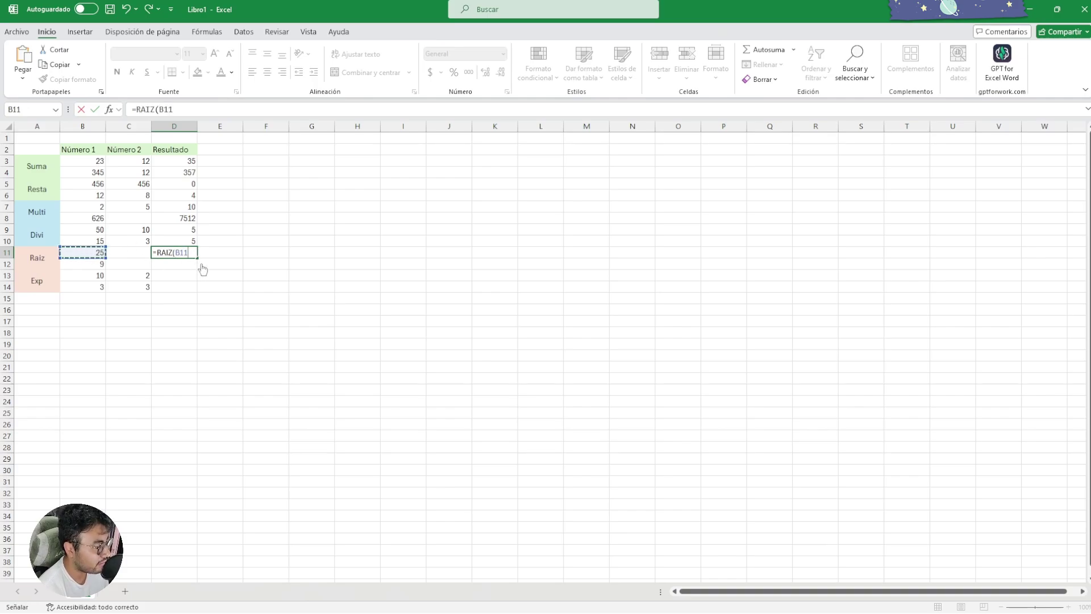
{"action": "key", "text": "Tab"}
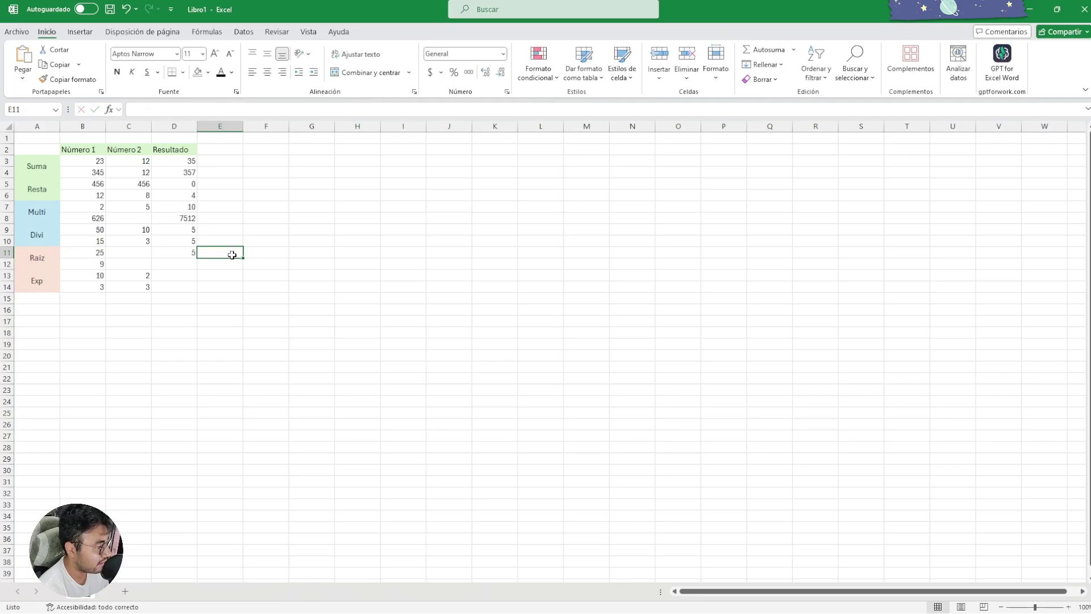
{"action": "left_click", "coordinate": [193, 253]}
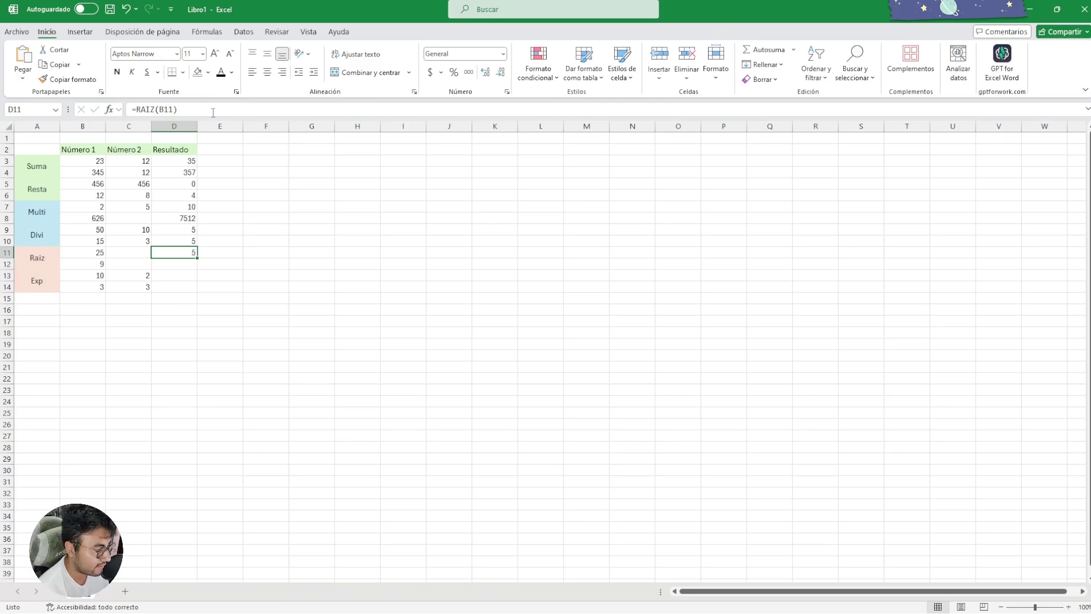
{"action": "left_click", "coordinate": [168, 264]}
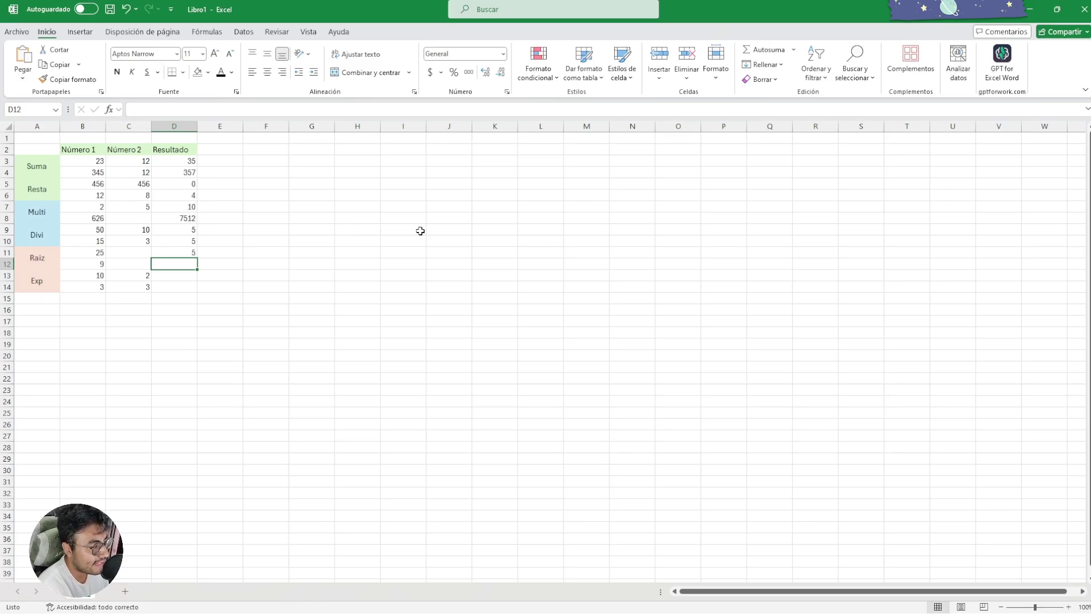
Enter =B13^C13 in D13 so the first Exp row shows 100.
{"action": "left_click", "coordinate": [39, 282]}
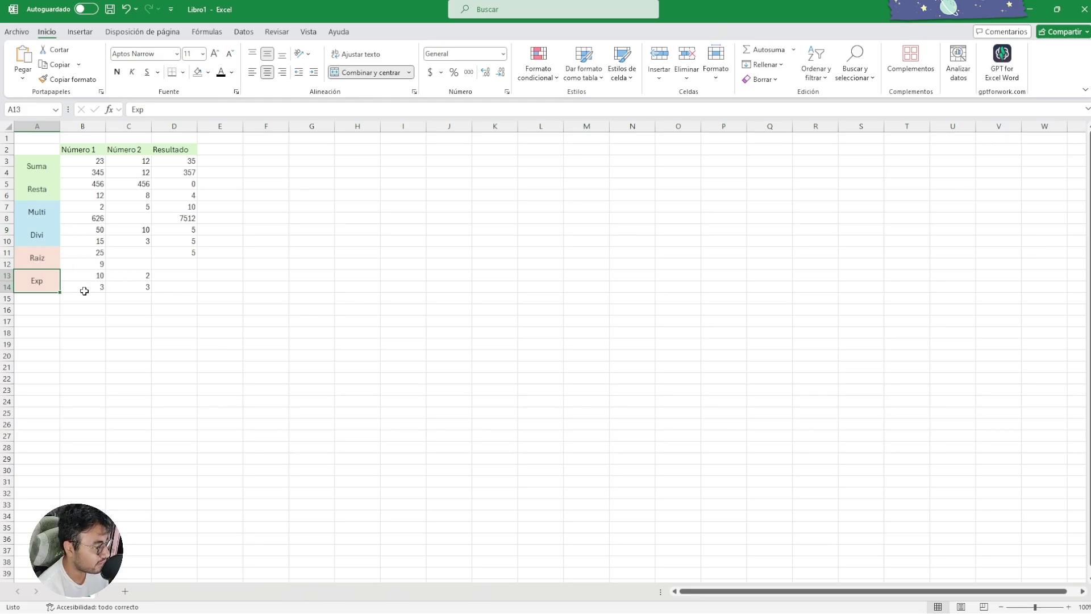
{"action": "left_click", "coordinate": [174, 275]}
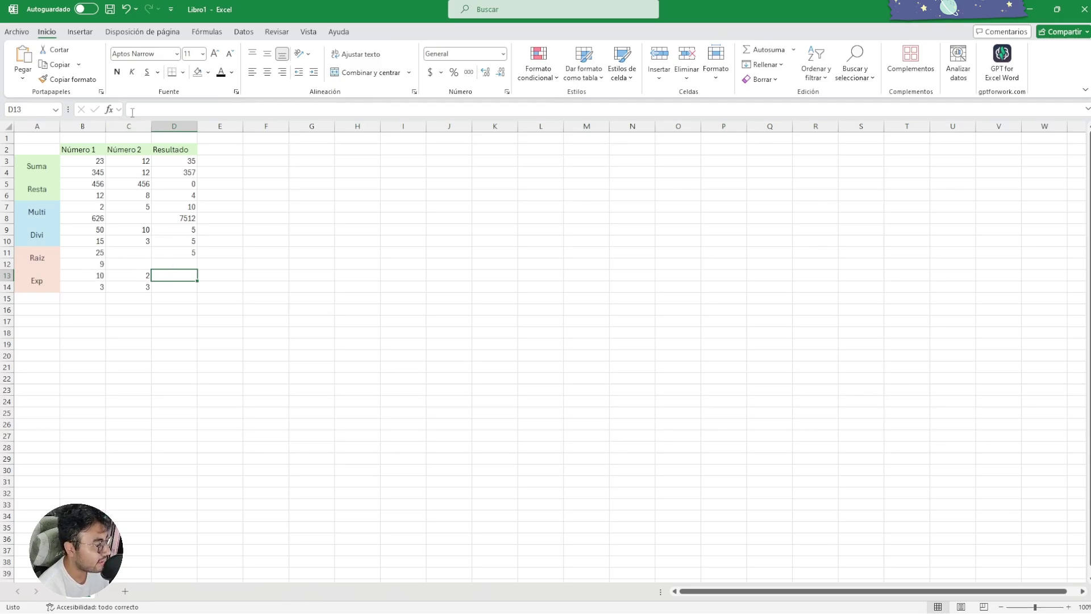
{"action": "type", "text": "="}
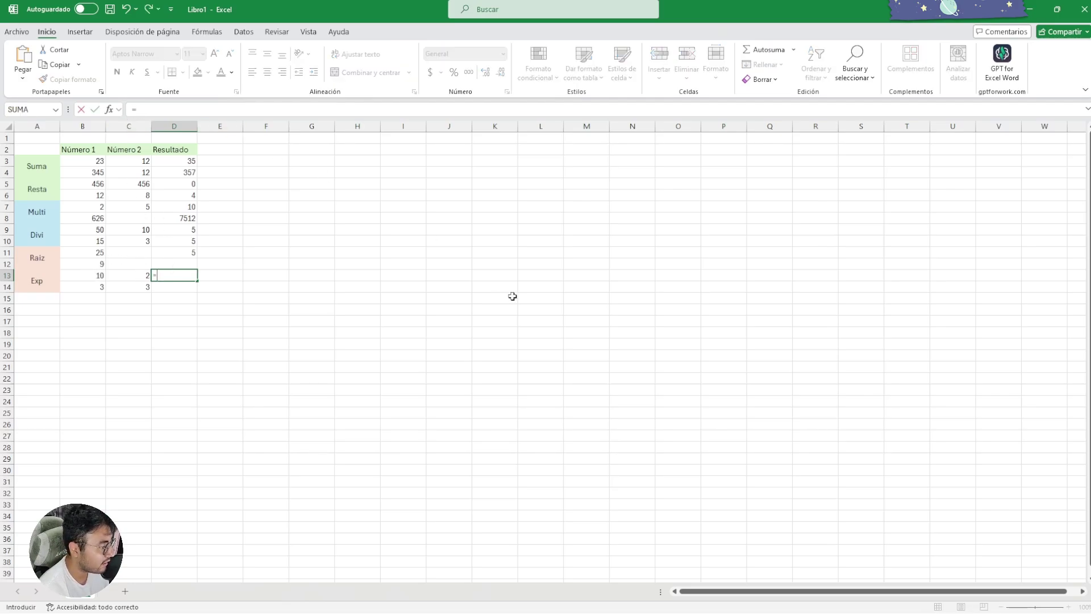
{"action": "left_click", "coordinate": [98, 276]}
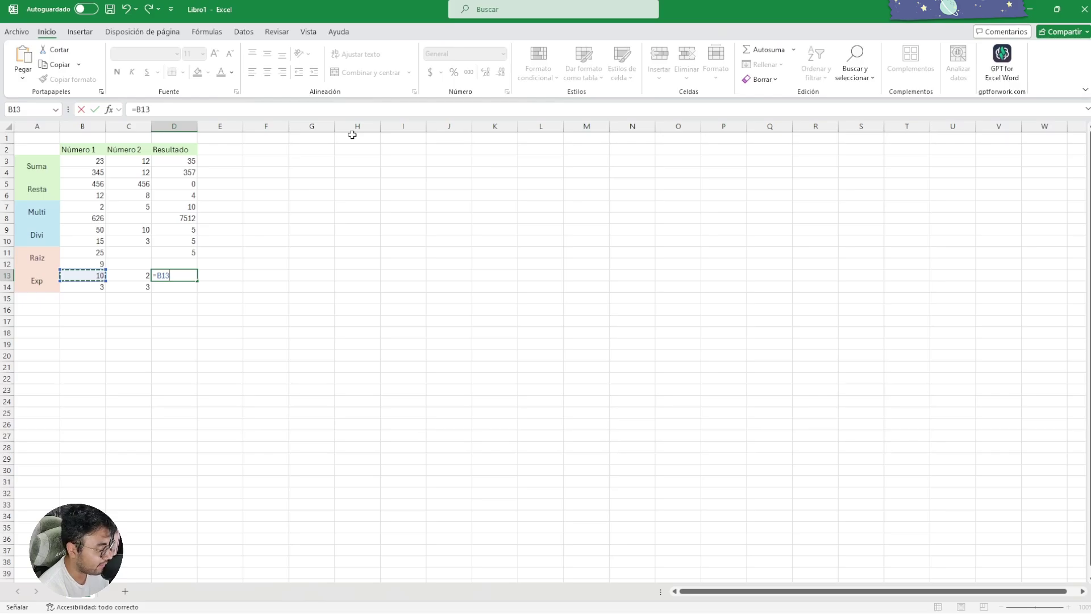
{"action": "type", "text": "^"}
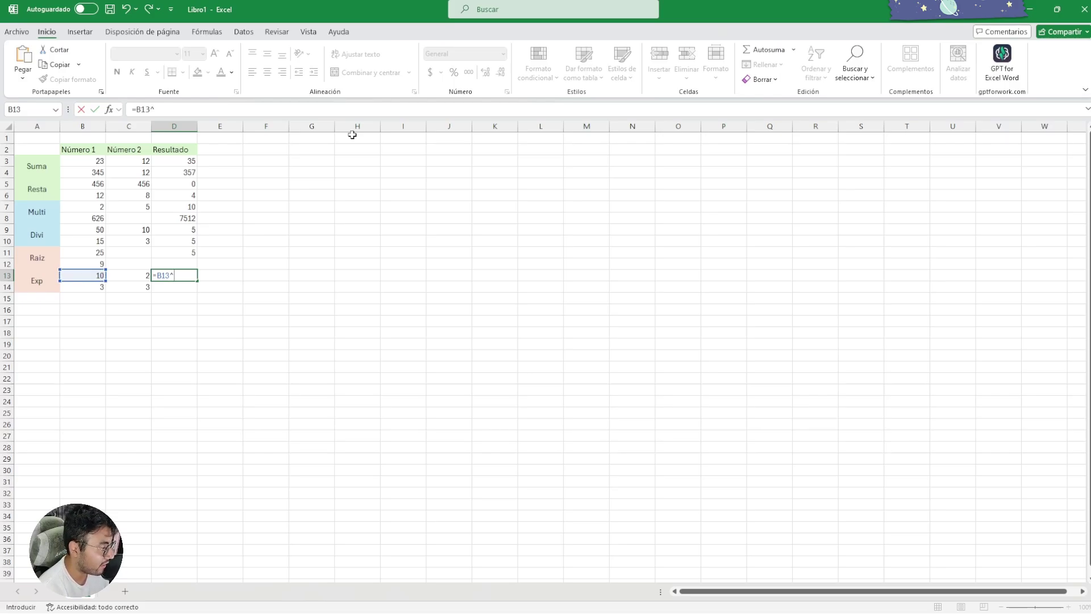
{"action": "left_click", "coordinate": [136, 275]}
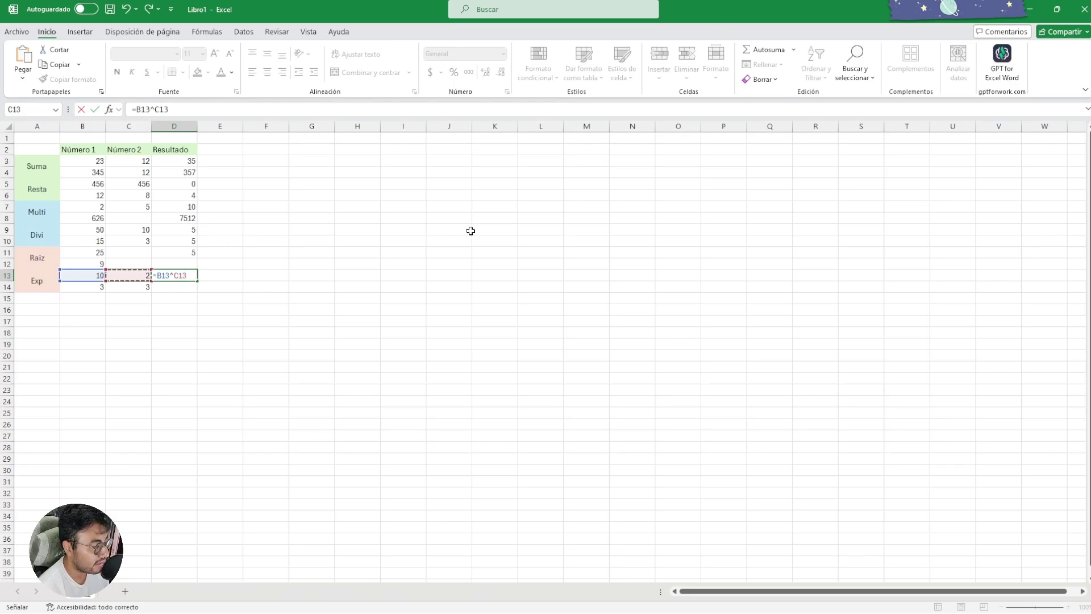
{"action": "key", "text": "Tab"}
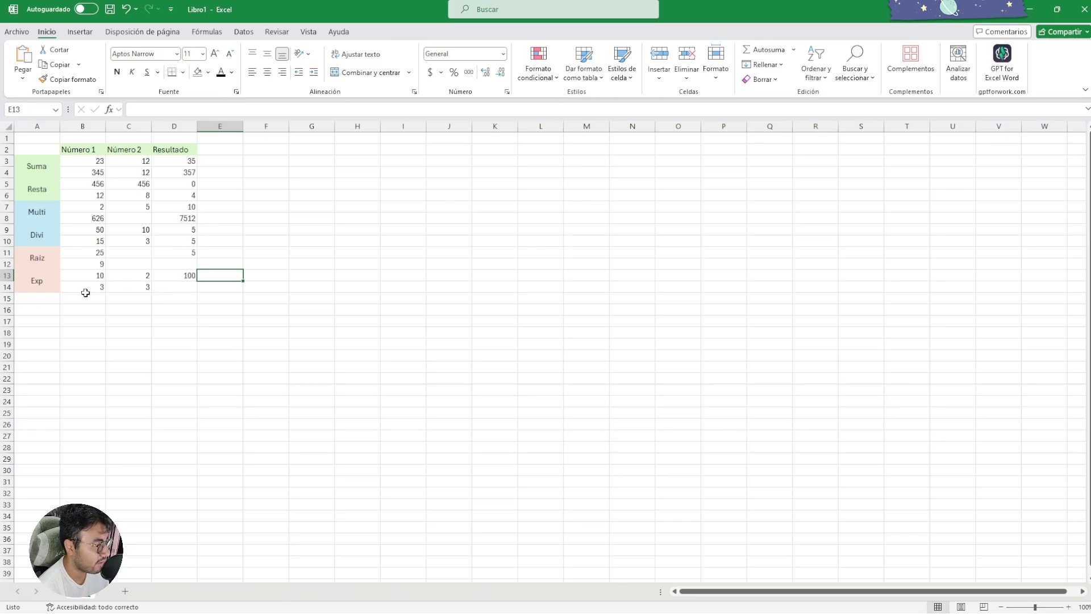
Enter =B14^C14 in D14 to get 27 and check the formula.
{"action": "left_click", "coordinate": [182, 288]}
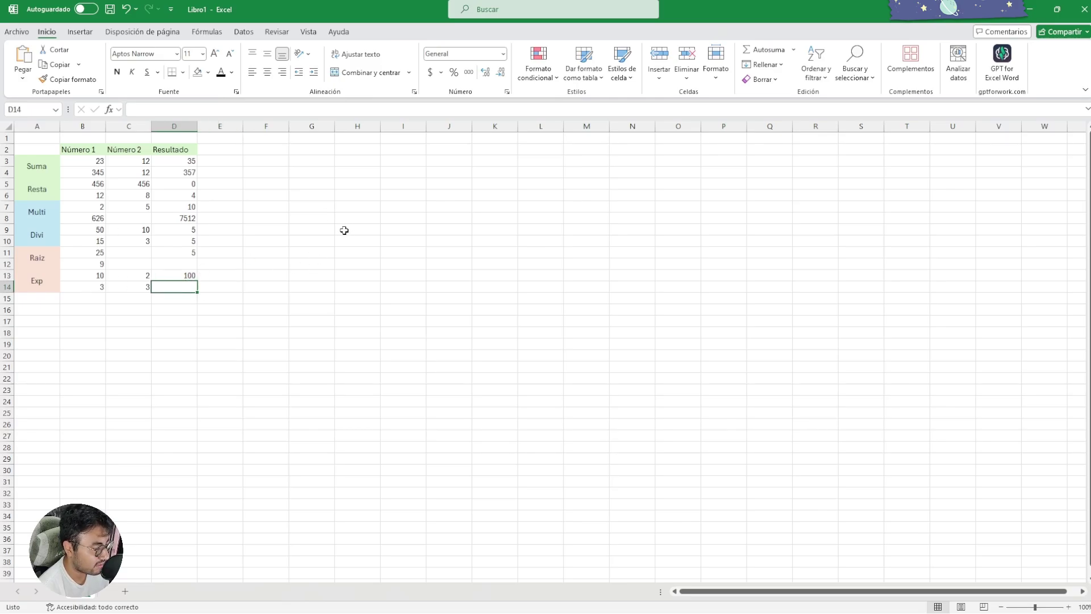
{"action": "type", "text": "="}
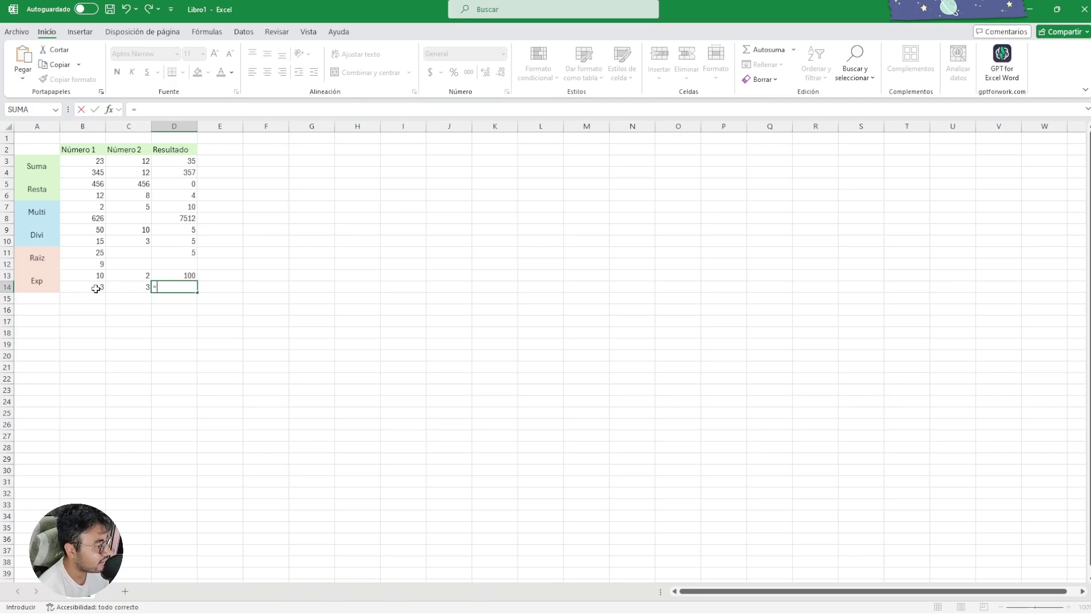
{"action": "left_click", "coordinate": [94, 288]}
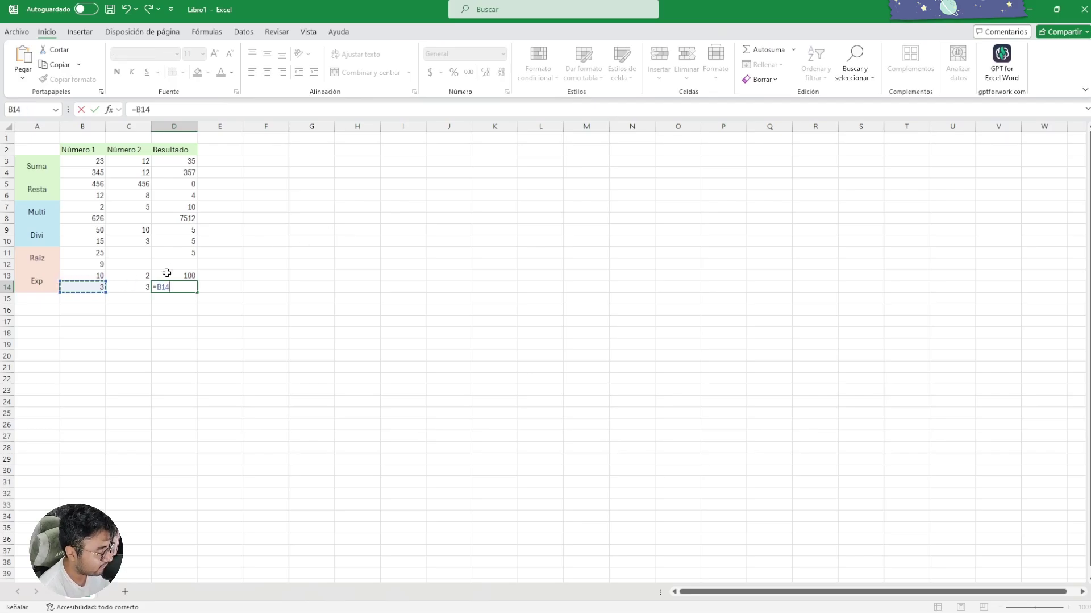
{"action": "type", "text": "^"}
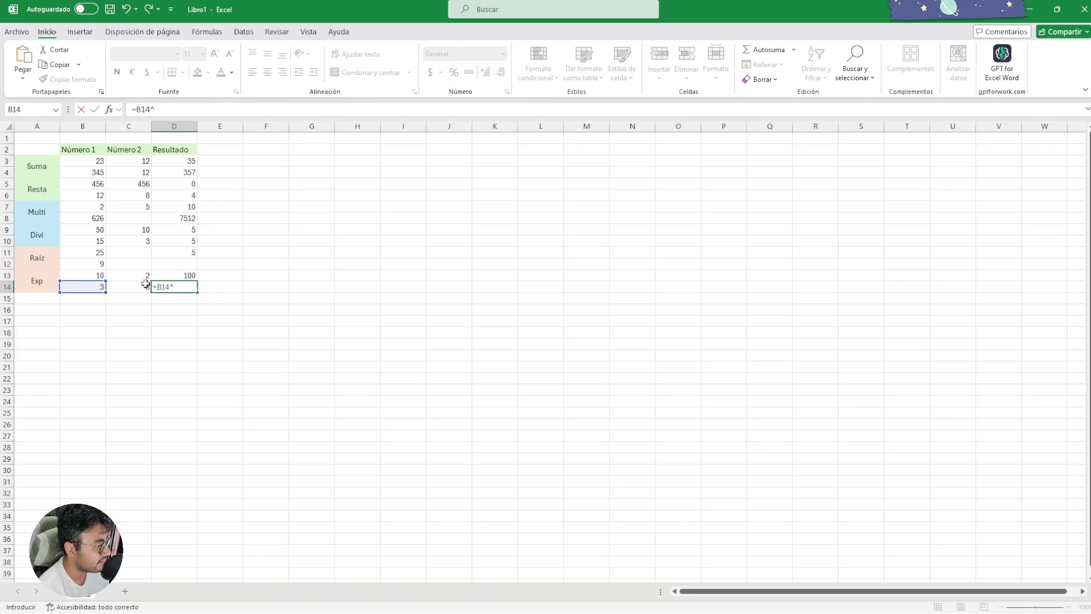
{"action": "left_click", "coordinate": [146, 284]}
{"action": "key", "text": "Tab"}
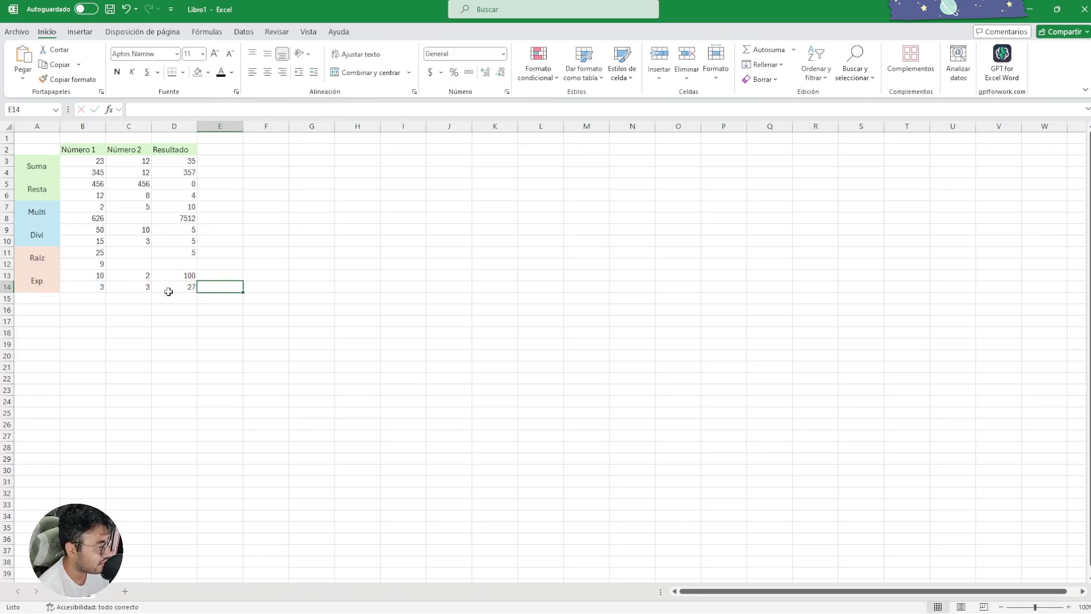
{"action": "left_click", "coordinate": [176, 287]}
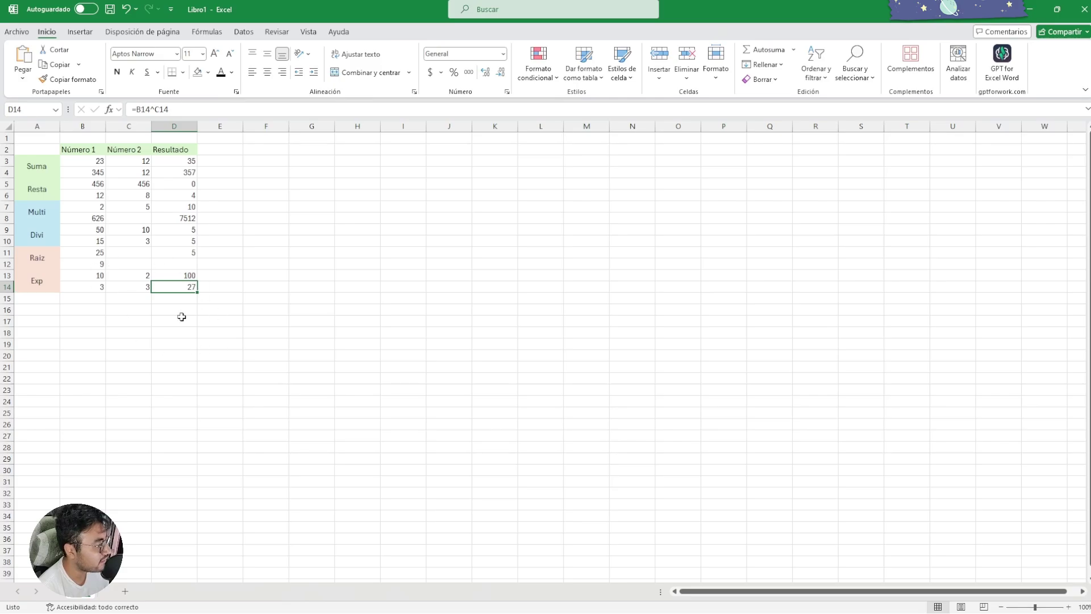
{"action": "left_click", "coordinate": [133, 307]}
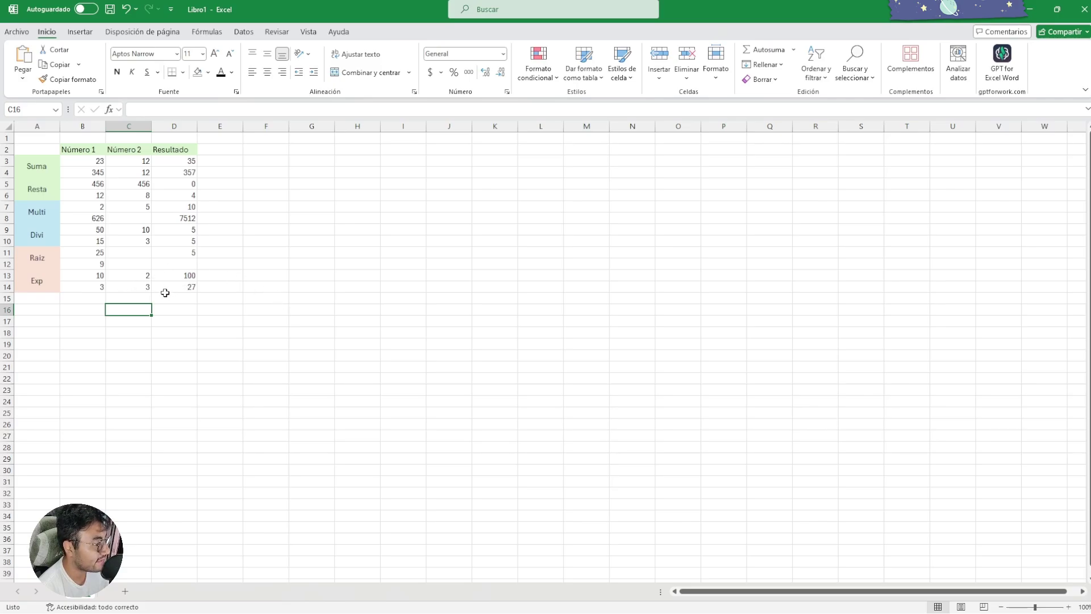
{"action": "left_click", "coordinate": [192, 286]}
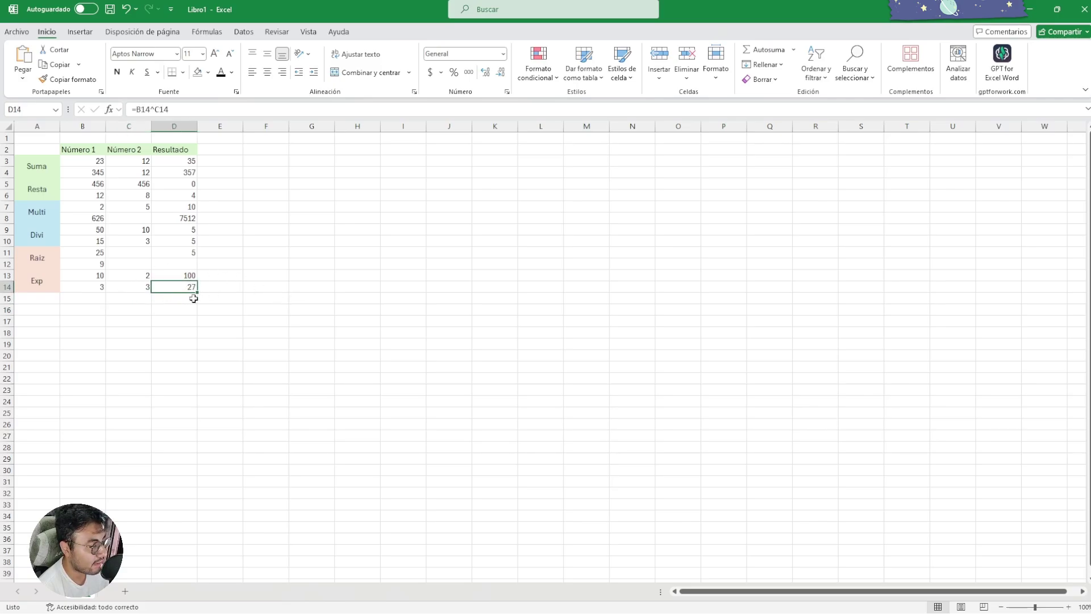
{"action": "left_click", "coordinate": [177, 306]}
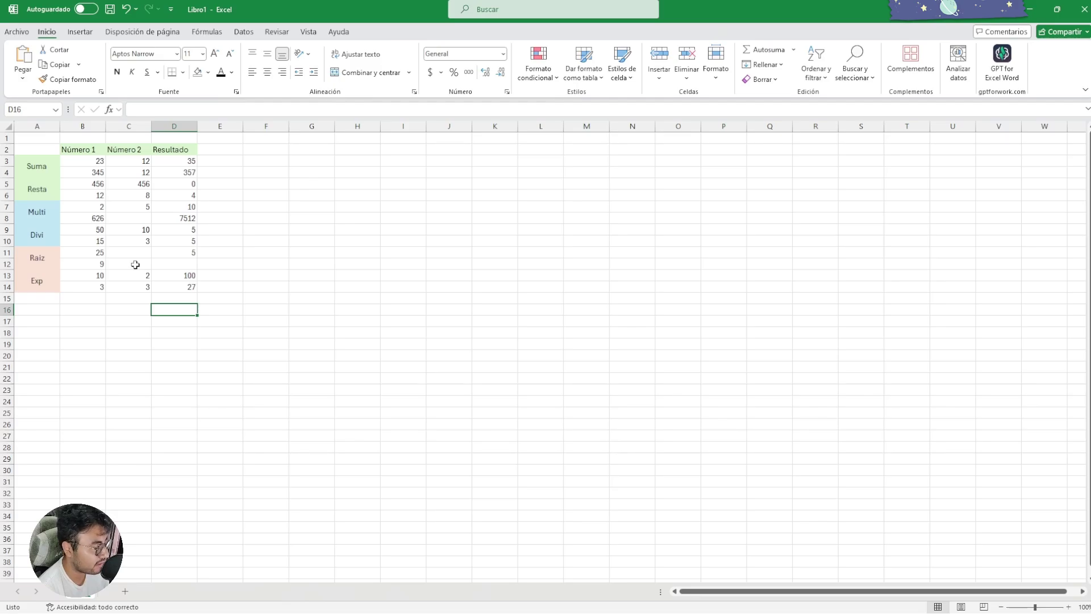
Enter =RAIZ(B12) in C12, showing 3 as the square root of 9.
{"action": "left_click", "coordinate": [136, 265]}
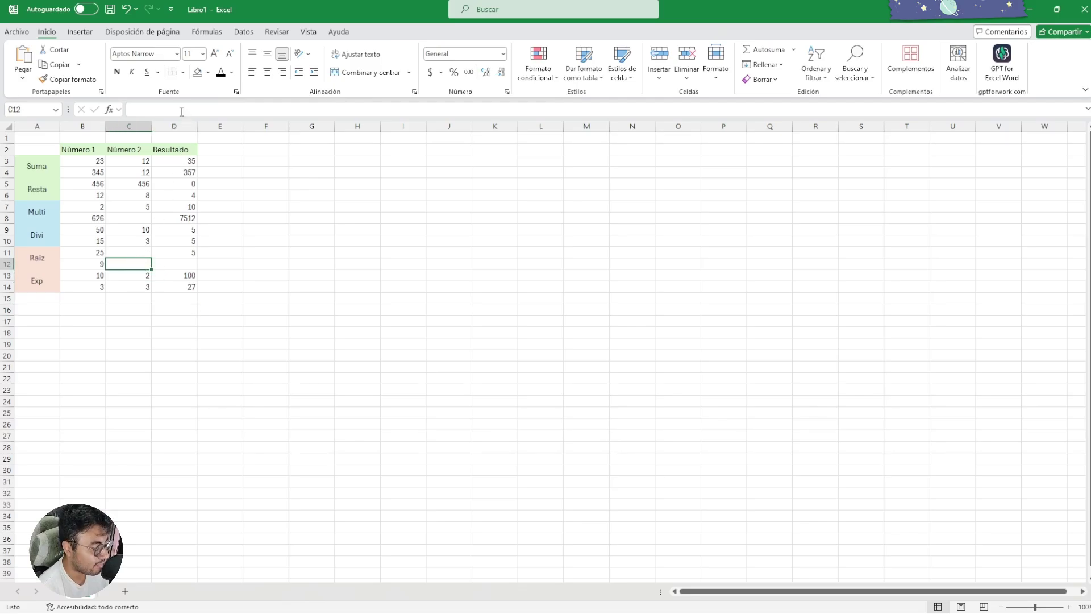
{"action": "type", "text": "=ra"}
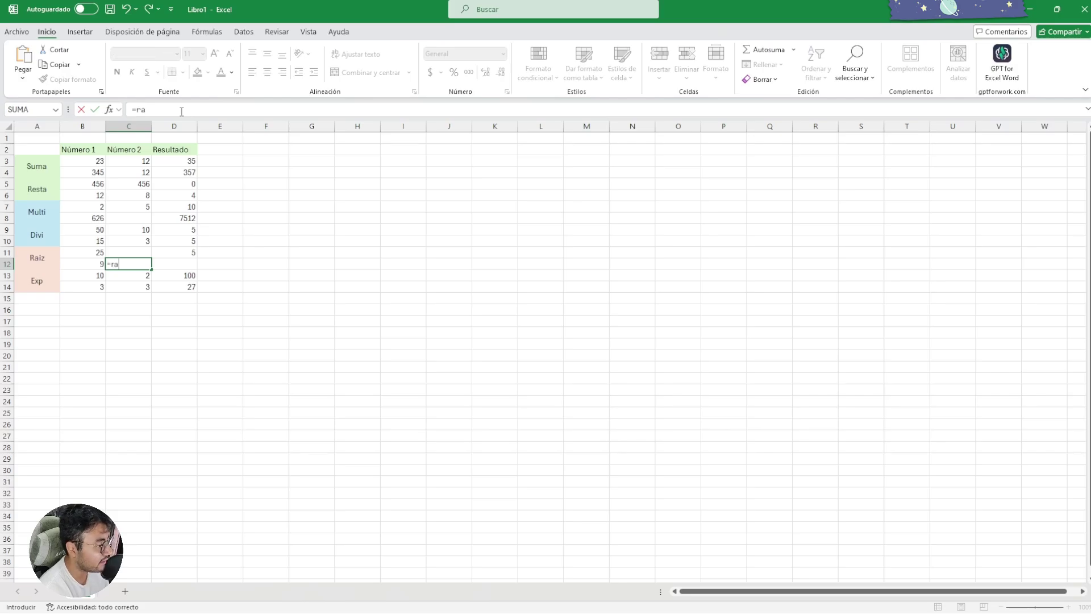
{"action": "type", "text": "iz"}
{"action": "key", "text": "Tab"}
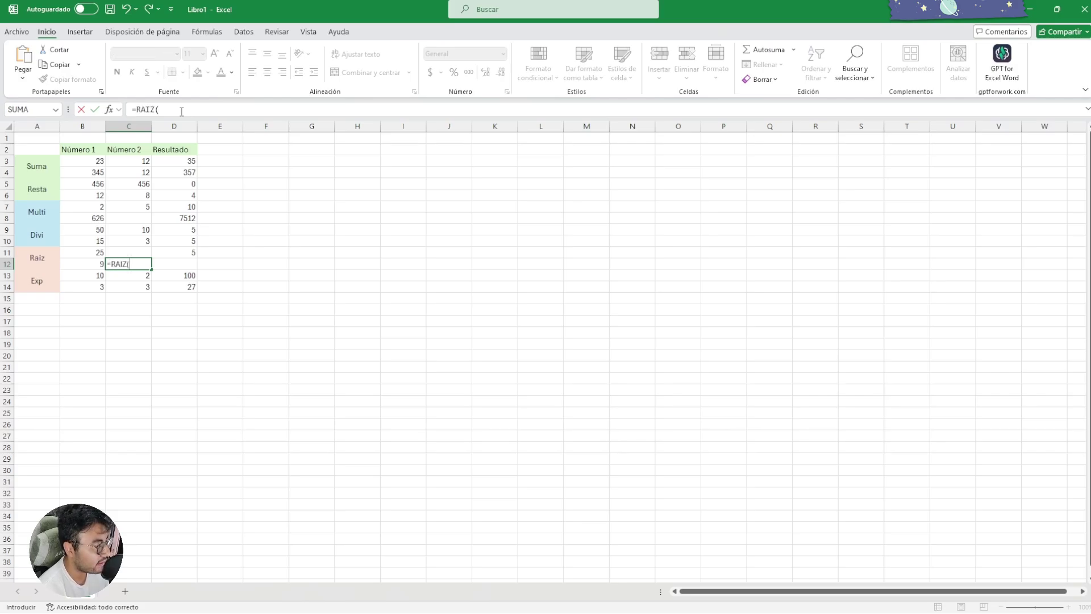
{"action": "left_click", "coordinate": [97, 263]}
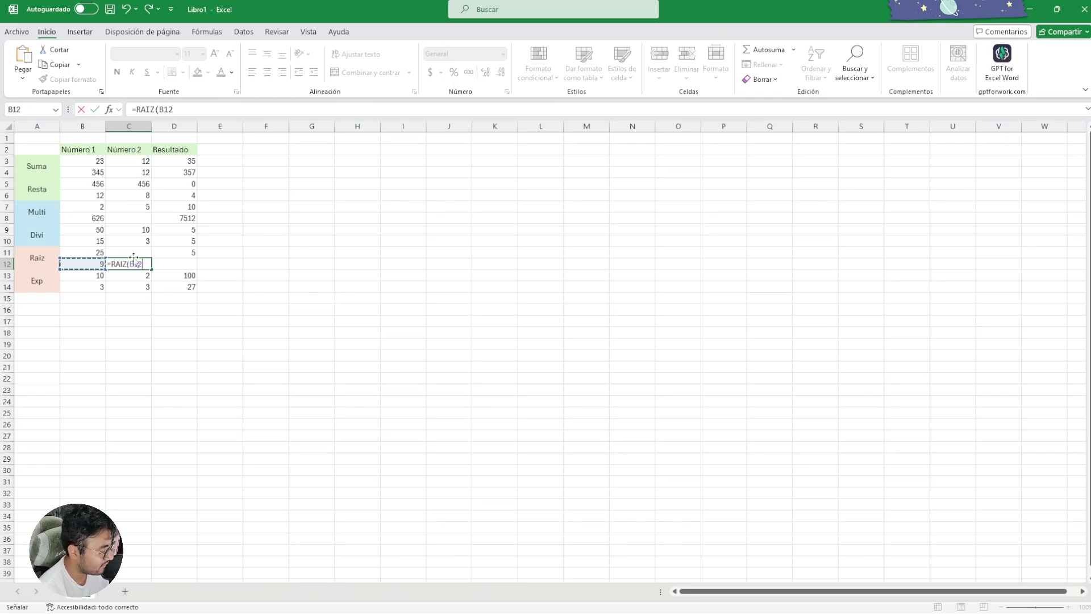
{"action": "key", "text": "Tab"}
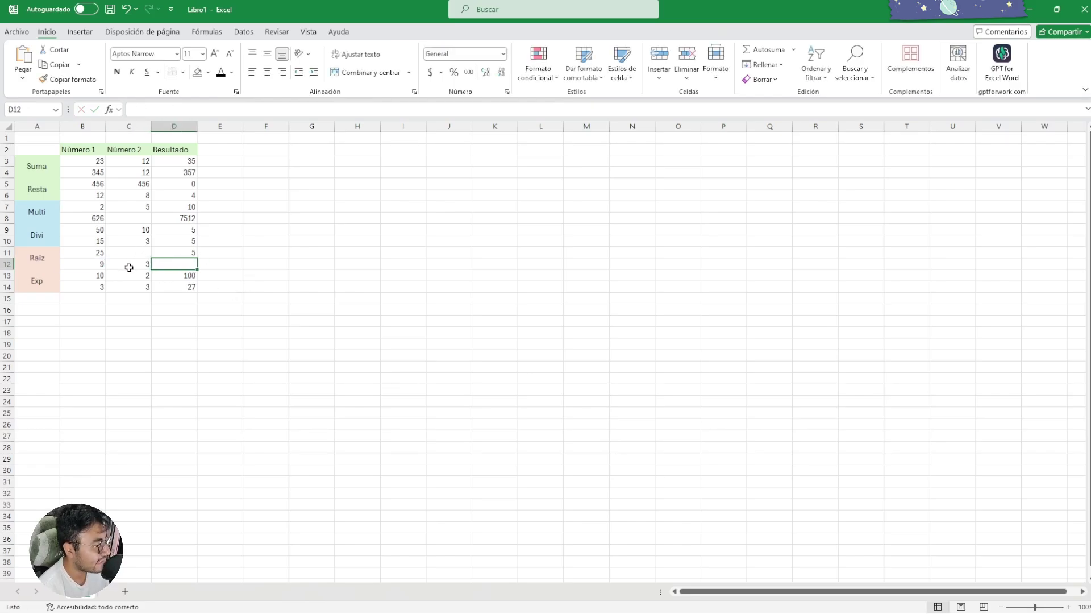
Enter the power formula in D12 and correct it to =B12^(1/2), showing 3.
{"action": "type", "text": "="}
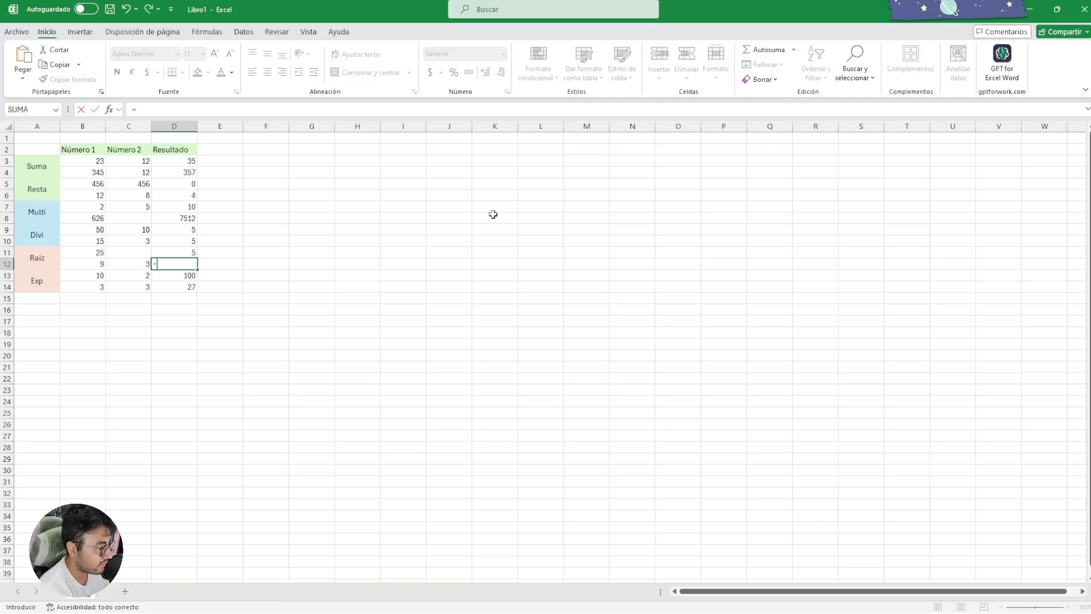
{"action": "left_click", "coordinate": [97, 265]}
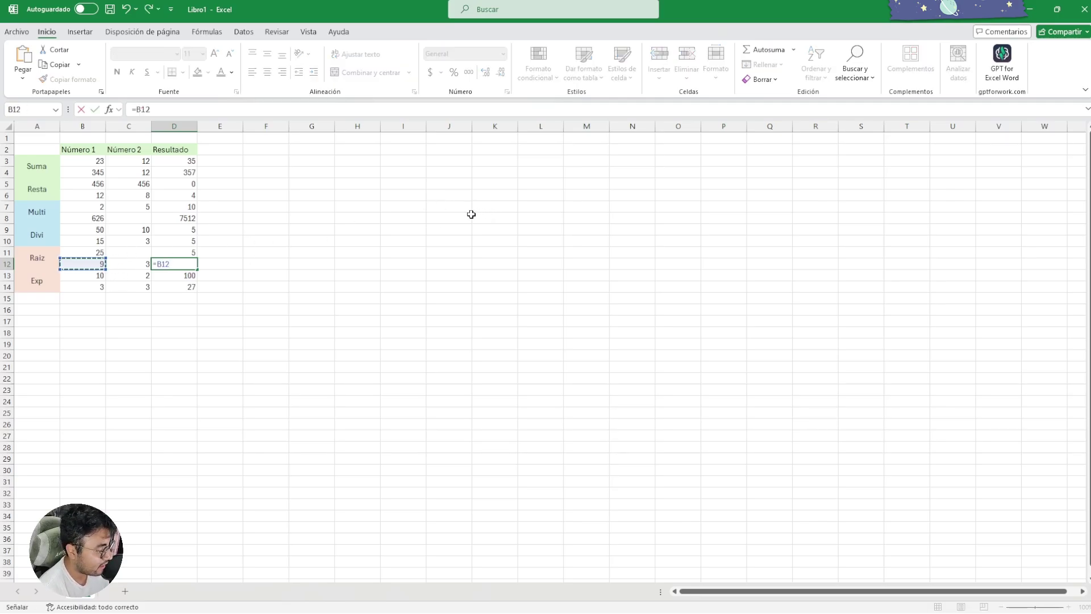
{"action": "type", "text": "^1/2"}
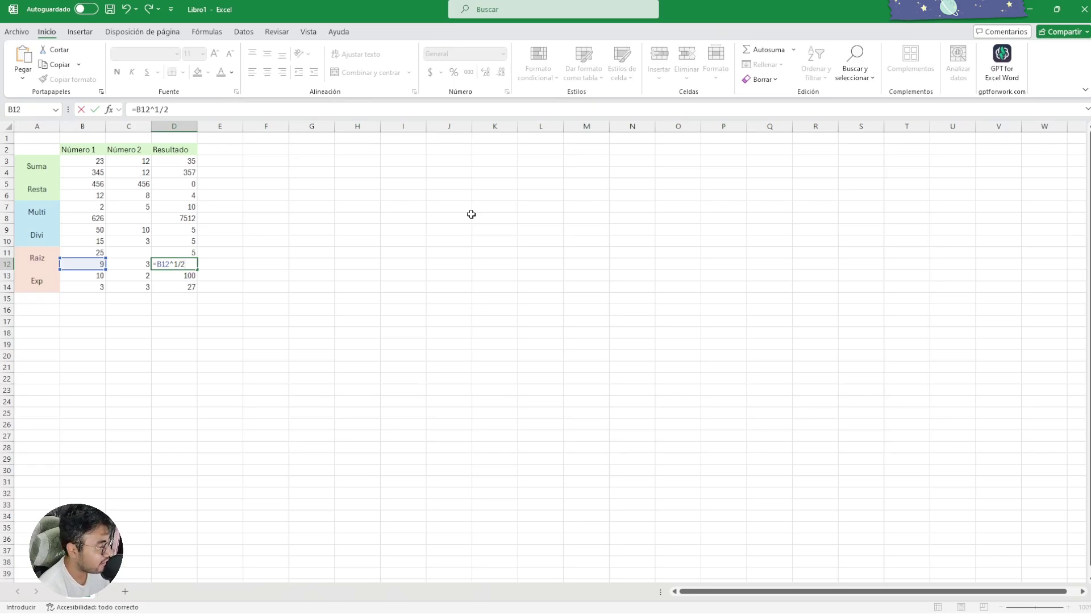
{"action": "key", "text": "ctrl+Return"}
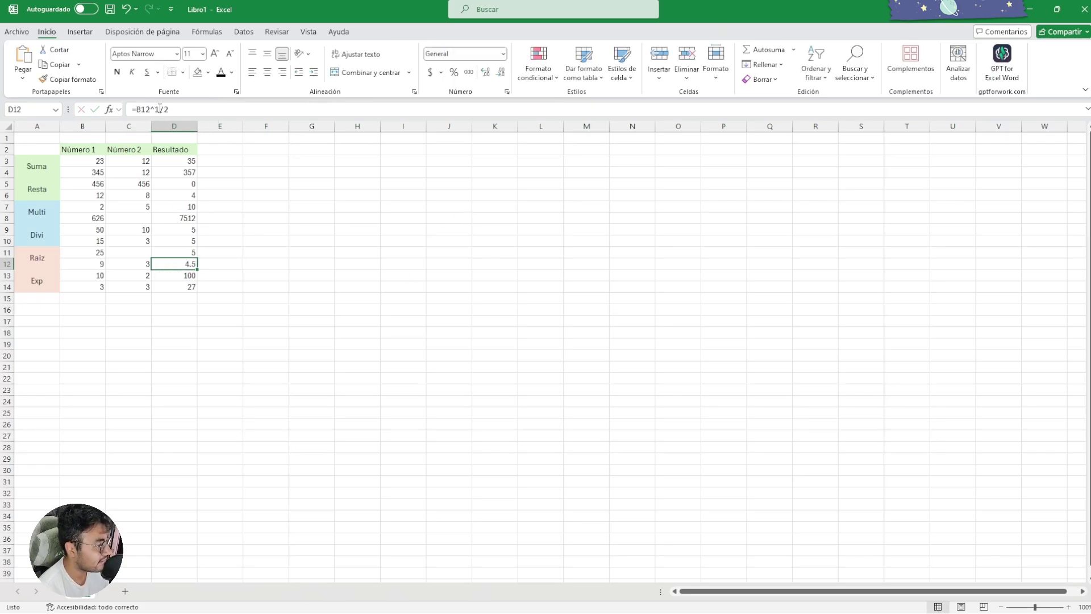
{"action": "left_click", "coordinate": [187, 109]}
{"action": "key", "text": "BackSpace"}
{"action": "key", "text": "BackSpace"}
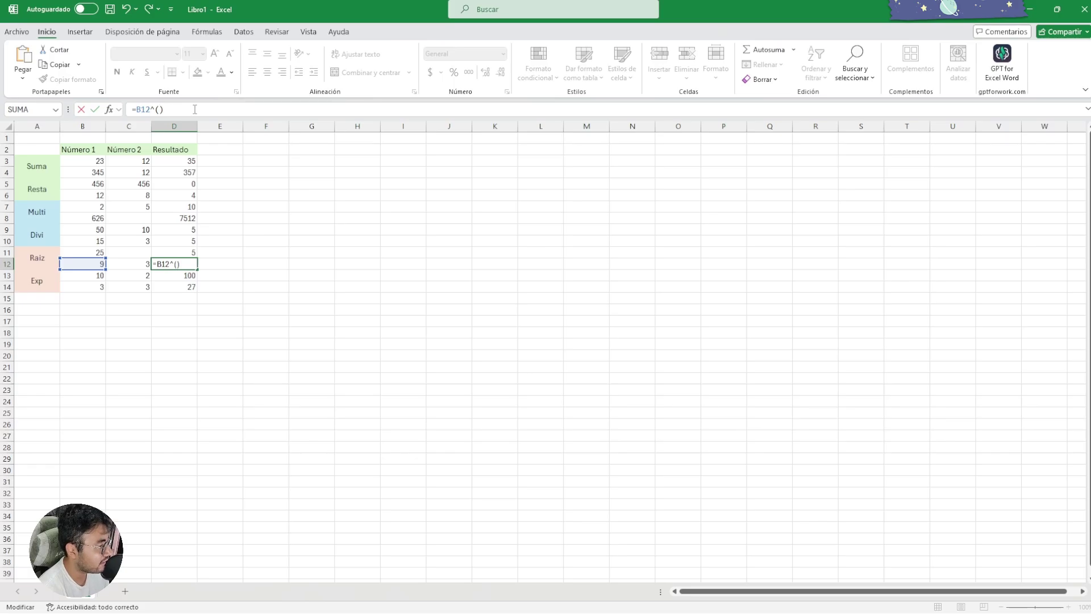
{"action": "type", "text": "1/2"}
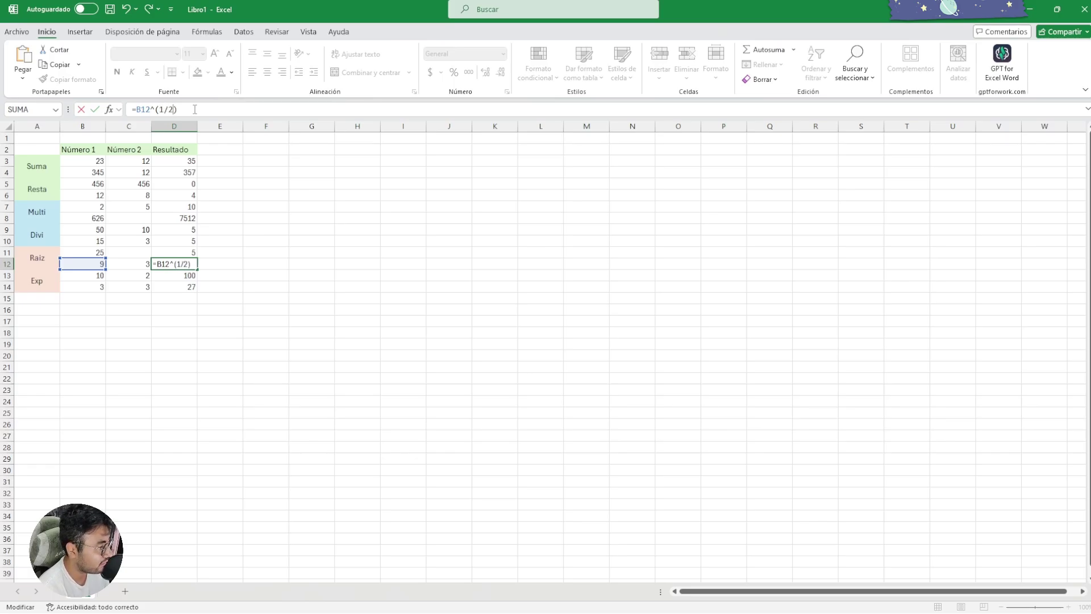
{"action": "key", "text": "Tab"}
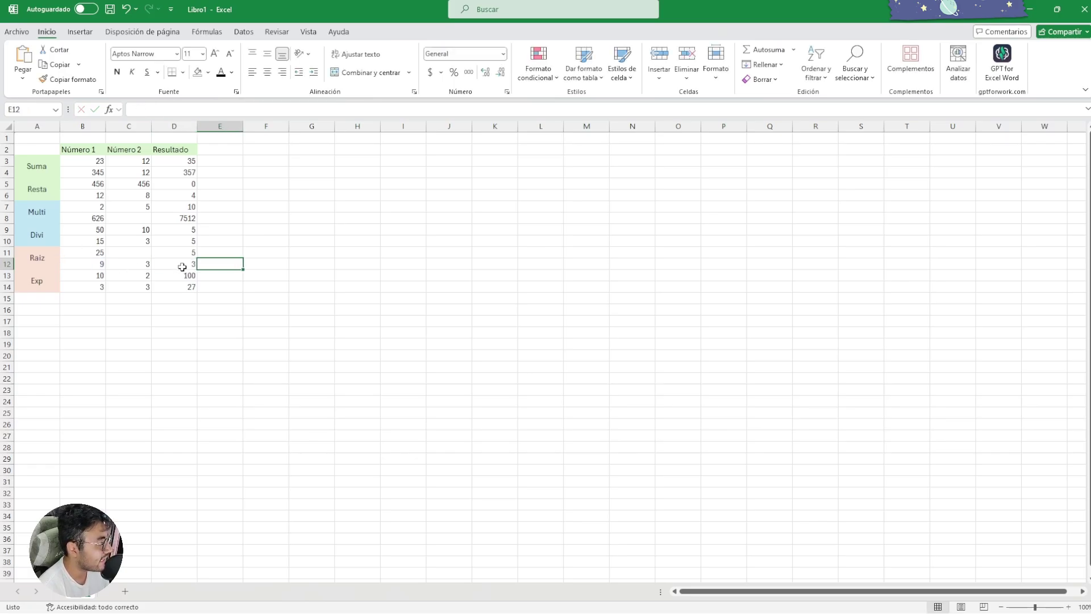
Compare D12's =B12^(1/2) formula with C12's RAIZ formula.
{"action": "left_click", "coordinate": [180, 265]}
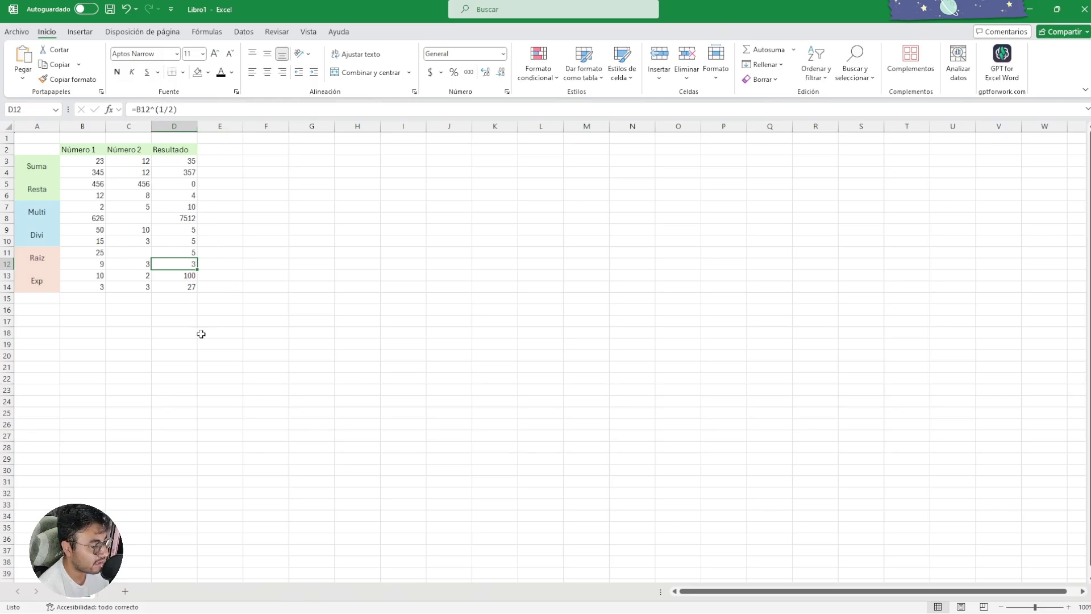
{"action": "left_click", "coordinate": [137, 266]}
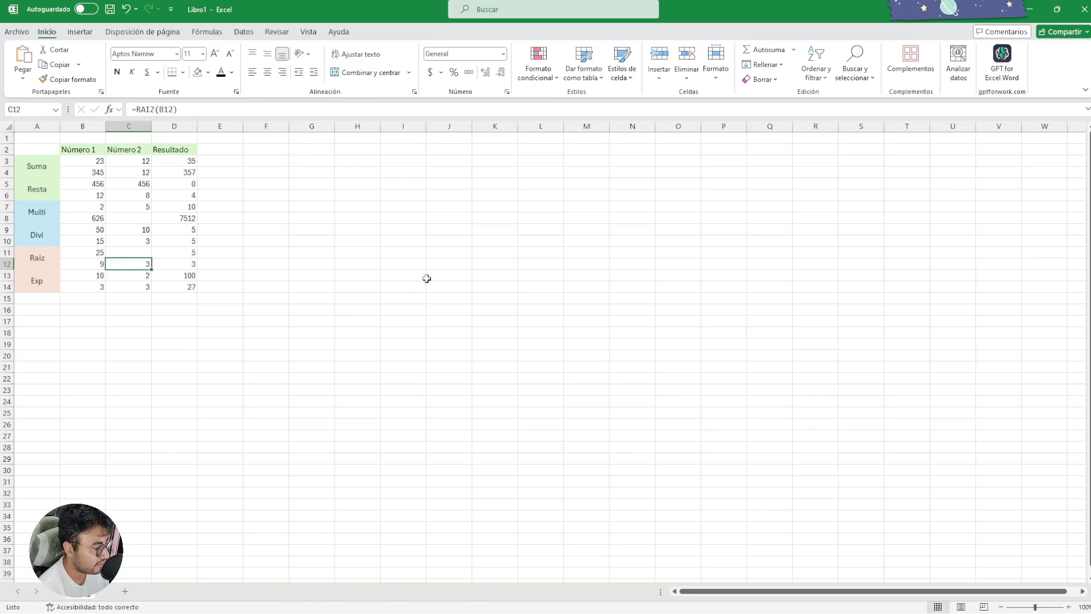
{"action": "left_click", "coordinate": [312, 172]}
{"action": "left_click", "coordinate": [369, 161]}
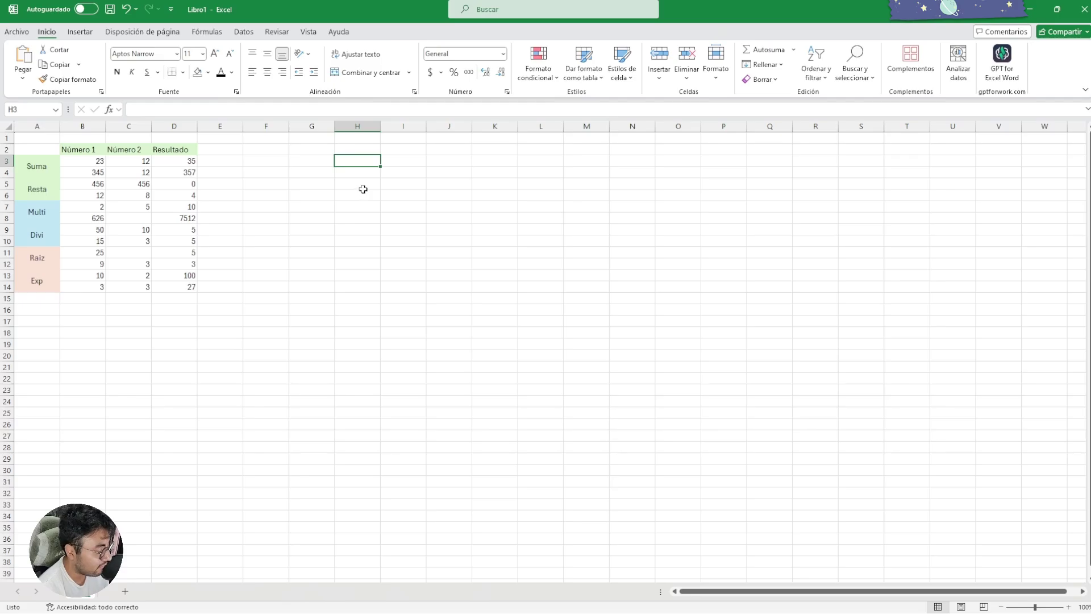
Enter 9, 9, 9, 8, 6, 10, 7, 5 down H3:H10 and select the list.
{"action": "type", "text": "9"}
{"action": "key", "text": "Return"}
{"action": "type", "text": "9"}
{"action": "key", "text": "Return"}
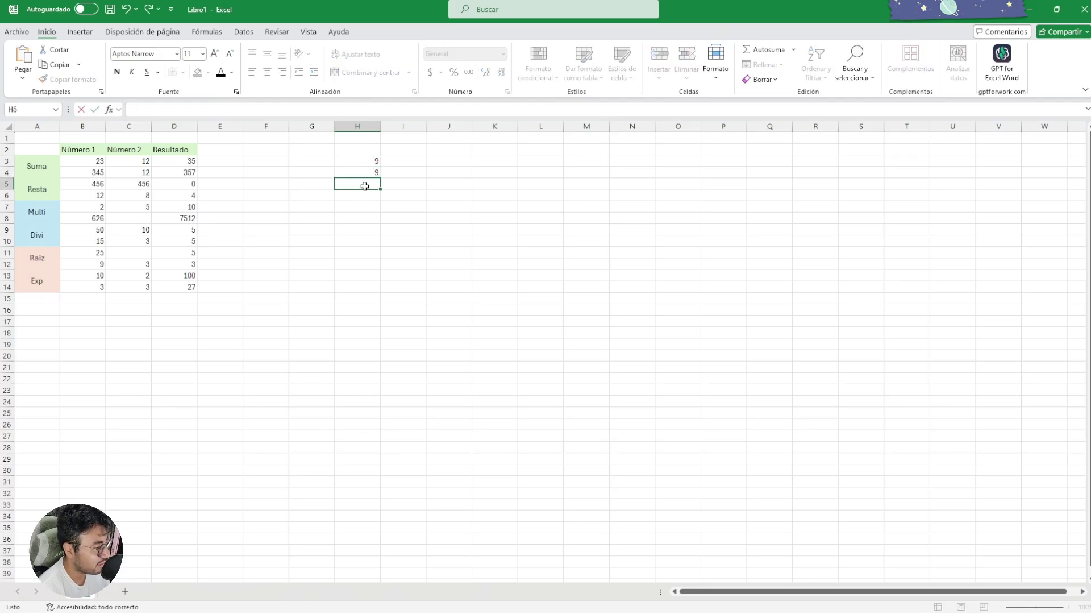
{"action": "type", "text": "9"}
{"action": "key", "text": "Return"}
{"action": "type", "text": "8"}
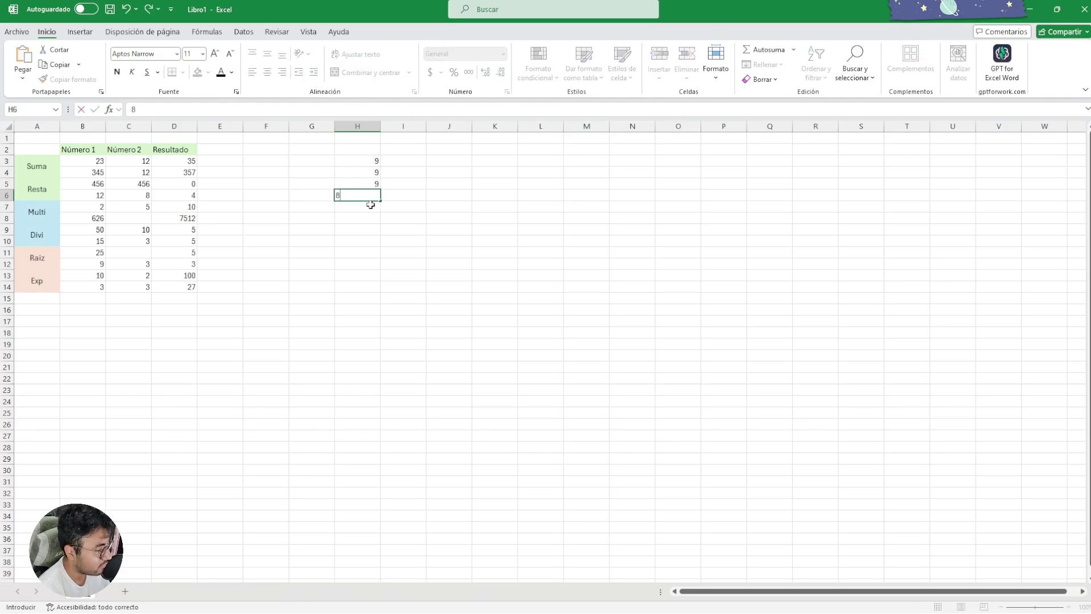
{"action": "key", "text": "Return"}
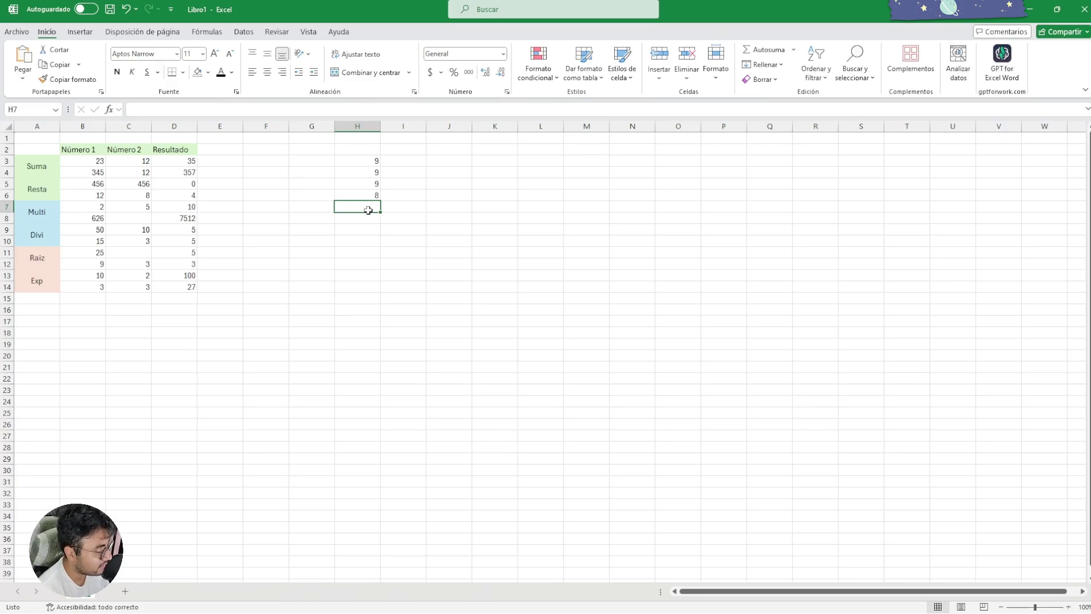
{"action": "type", "text": "6"}
{"action": "key", "text": "Return"}
{"action": "type", "text": "10"}
{"action": "key", "text": "Return"}
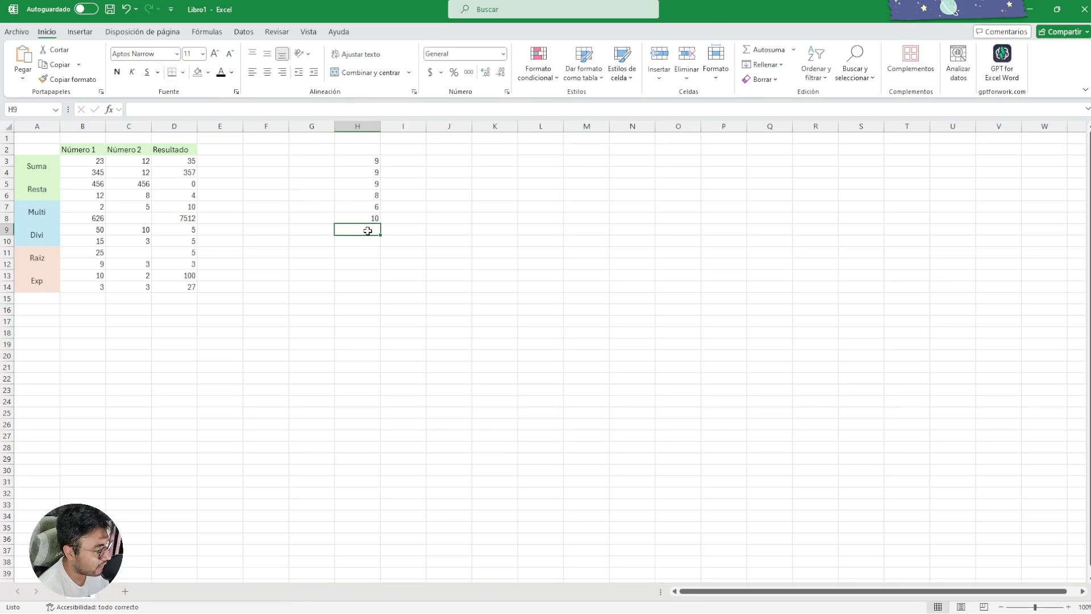
{"action": "type", "text": "7"}
{"action": "key", "text": "Return"}
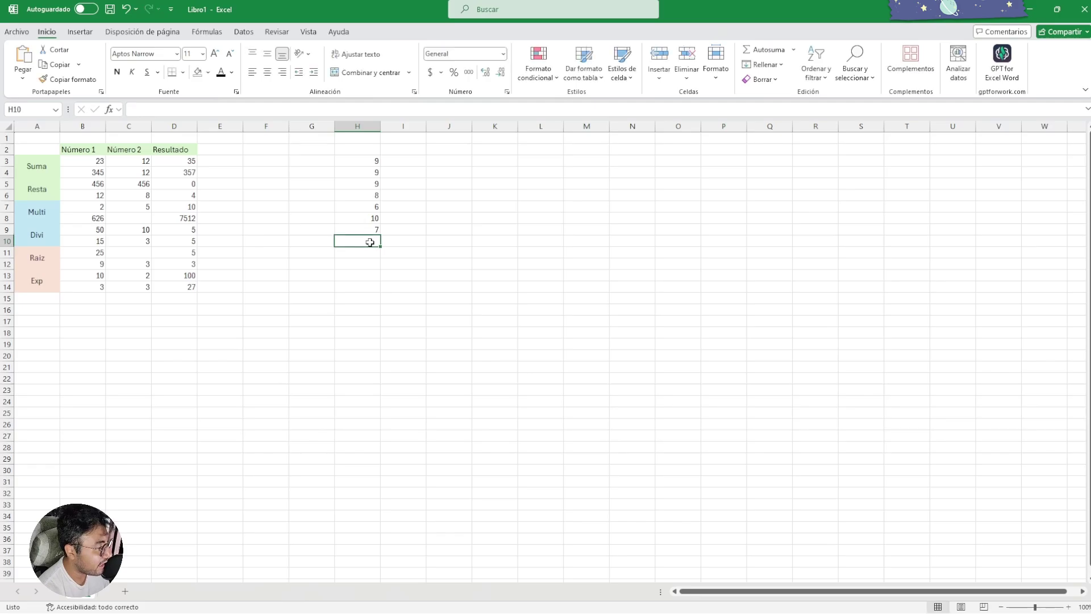
{"action": "type", "text": "5"}
{"action": "key", "text": "Return"}
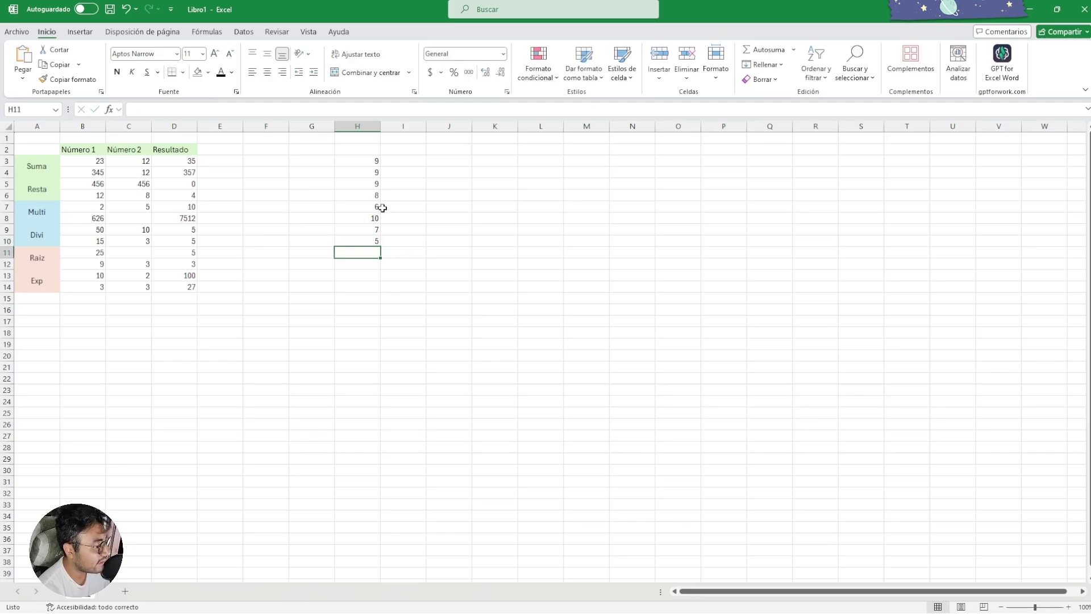
{"action": "left_click", "coordinate": [368, 160]}
{"action": "left_click_drag", "start_coordinate": [368, 161], "coordinate": [364, 243]}
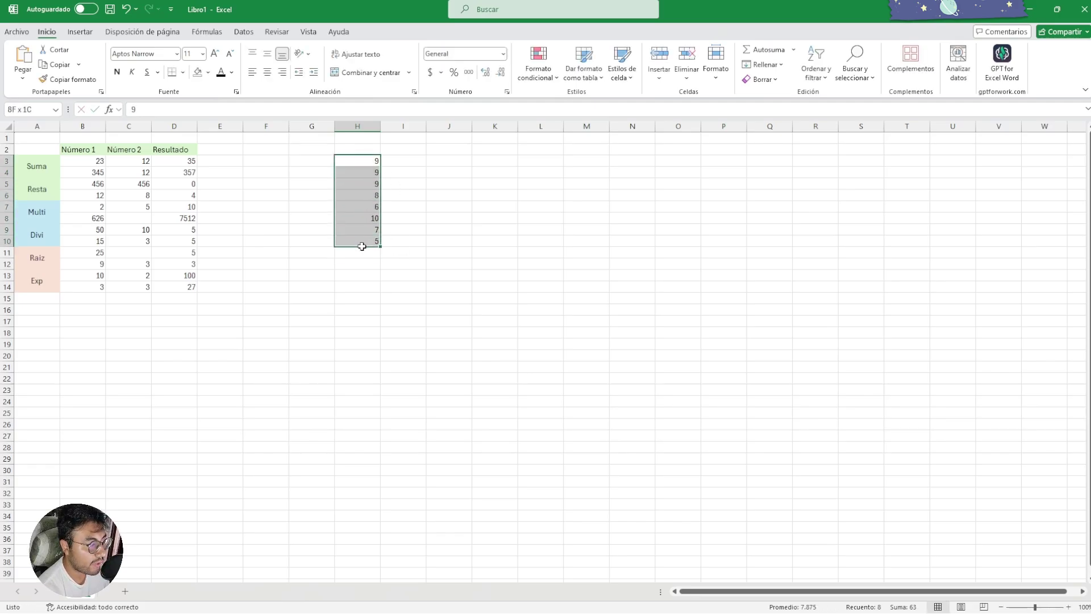
{"action": "left_click", "coordinate": [440, 162]}
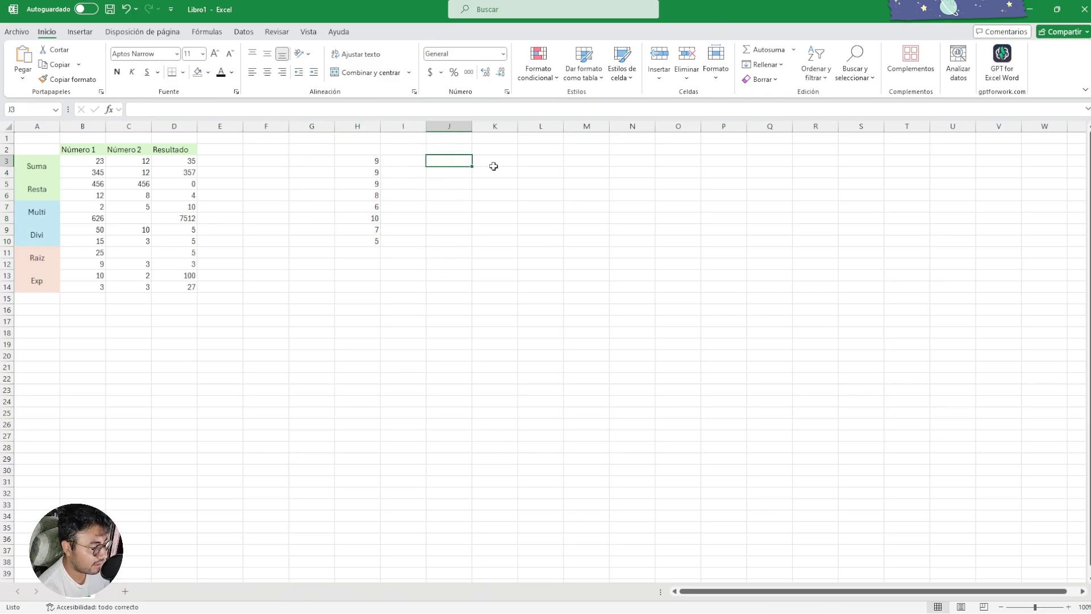
Enter =PROMEDIO(H3:H10) in J3 to average the column H numbers, giving 7.875.
{"action": "type", "text": "=pro"}
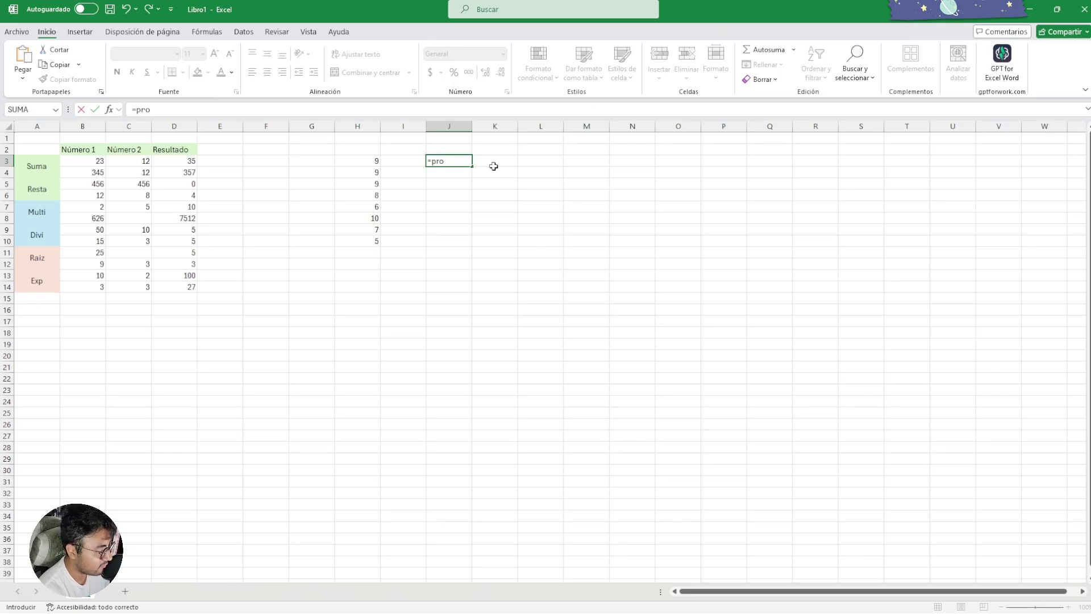
{"action": "key", "text": "Tab"}
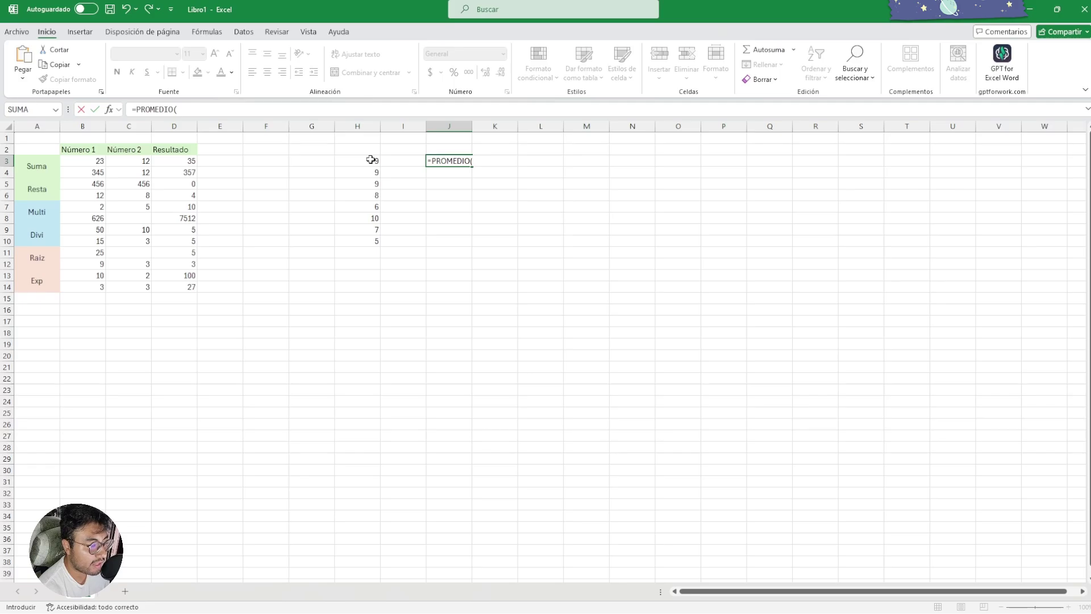
{"action": "left_click_drag", "start_coordinate": [370, 159], "coordinate": [369, 241]}
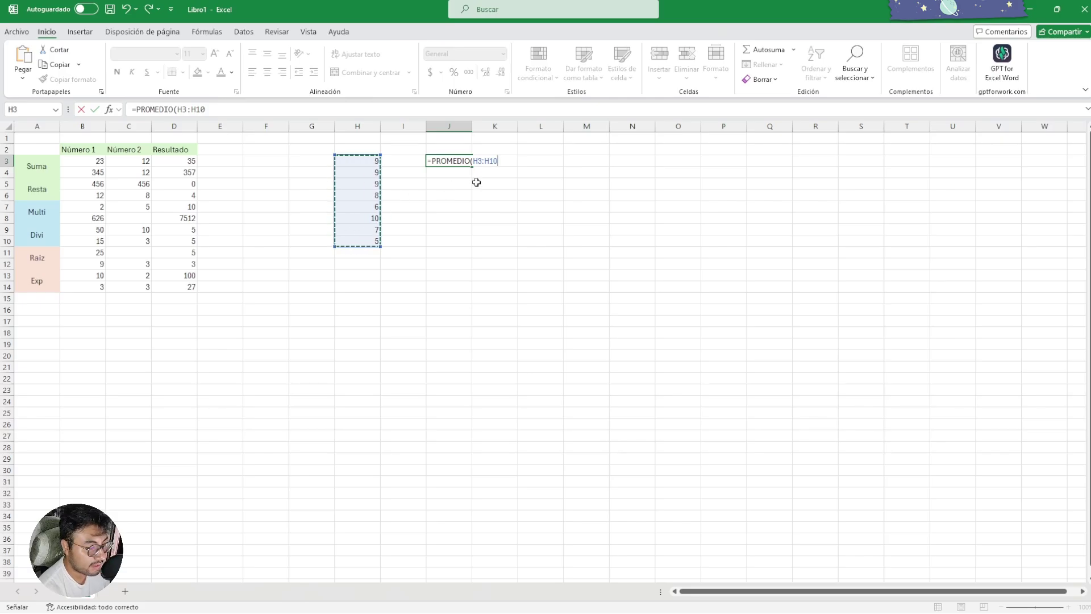
{"action": "key", "text": "Tab"}
{"action": "left_click", "coordinate": [458, 159]}
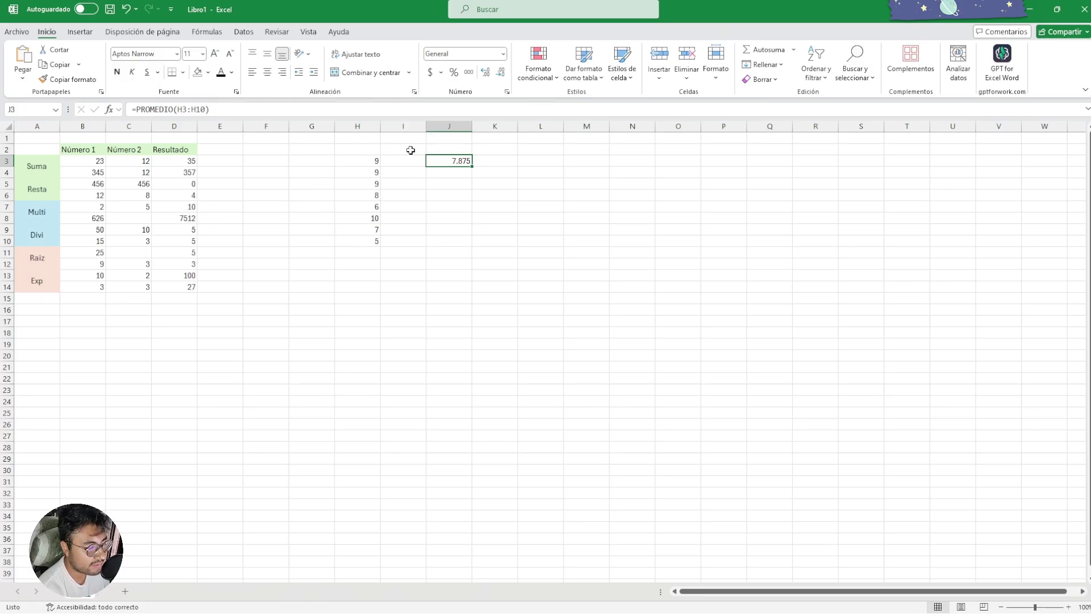
{"action": "left_click", "coordinate": [442, 193]}
Enter =CONTAR(H3:H10) in J4 to count the column H numbers, giving 8.
{"action": "left_click", "coordinate": [453, 172]}
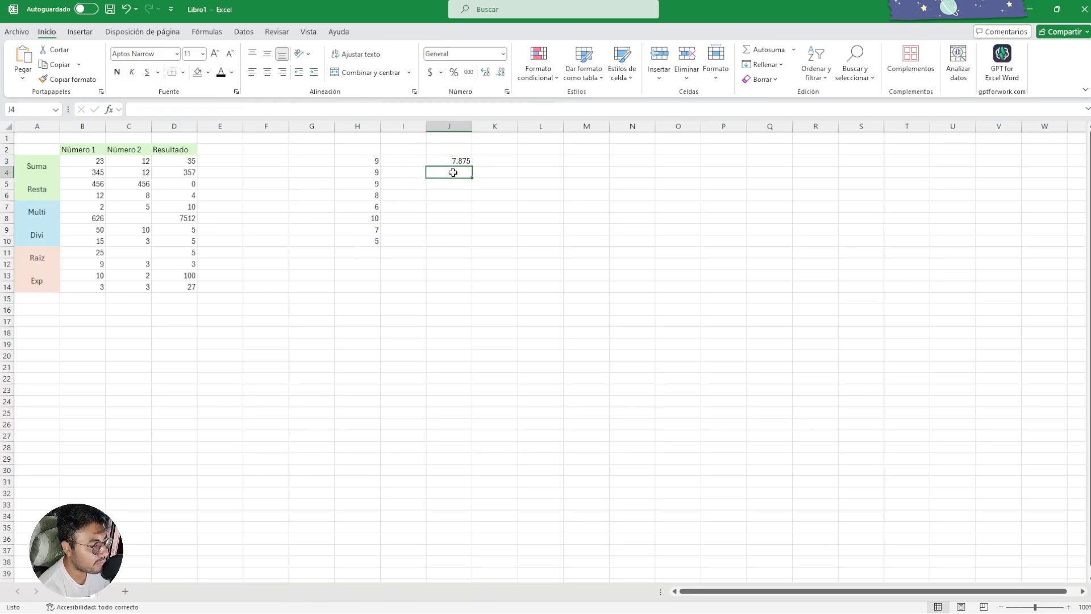
{"action": "type", "text": "=con"}
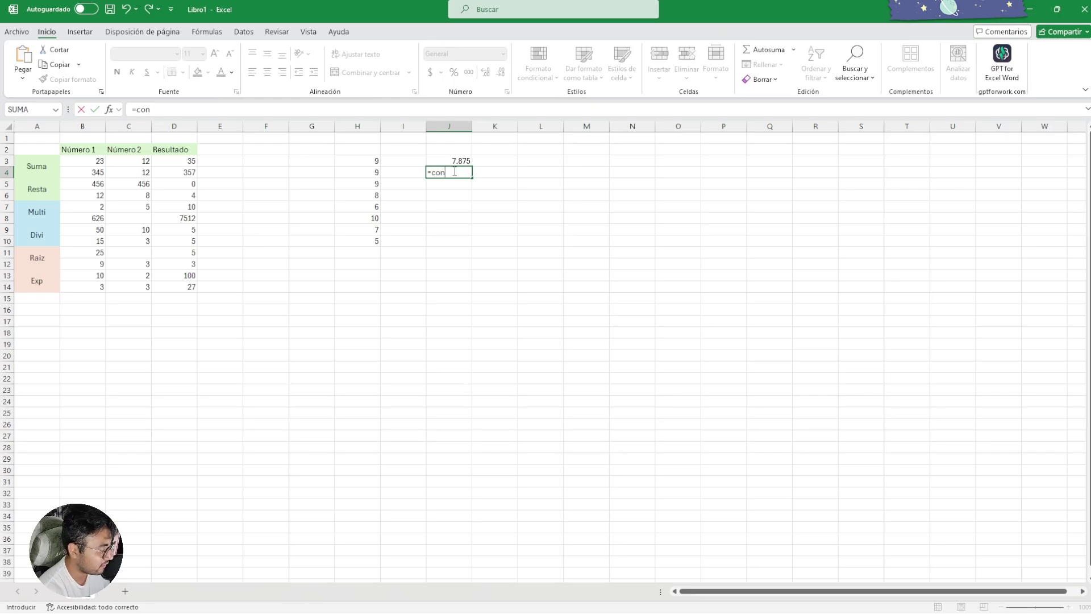
{"action": "type", "text": "tar"}
{"action": "key", "text": "Tab"}
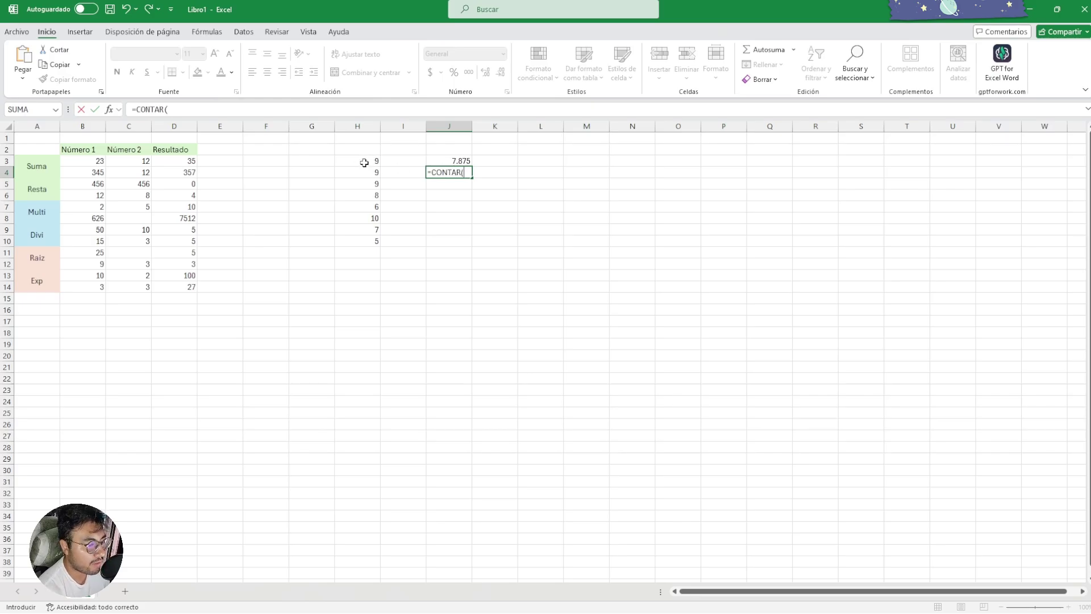
{"action": "left_click_drag", "start_coordinate": [364, 161], "coordinate": [366, 241]}
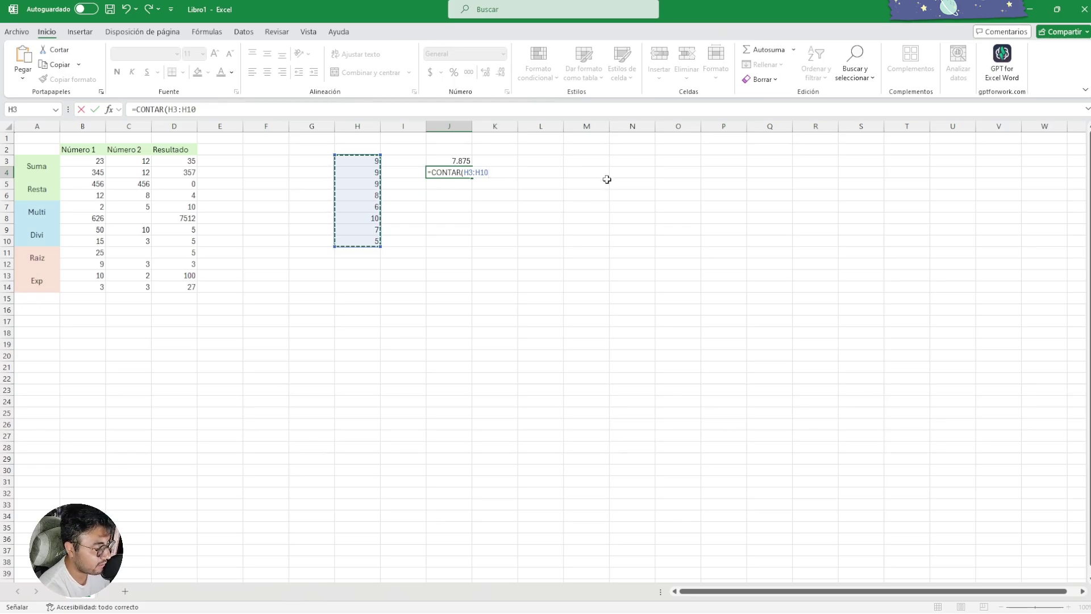
{"action": "key", "text": "Tab"}
{"action": "left_click", "coordinate": [463, 172]}
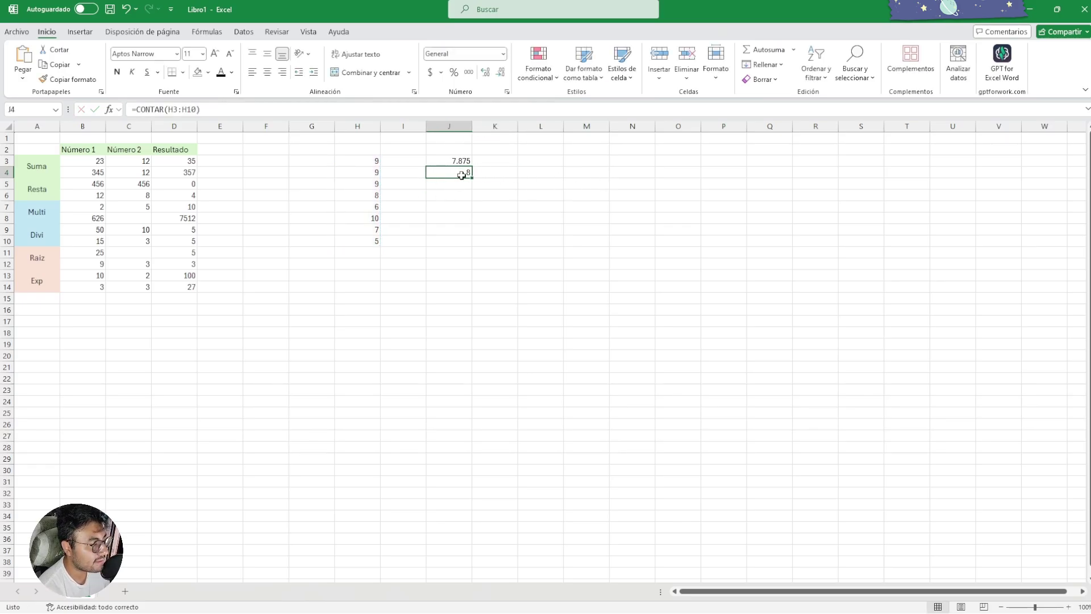
Check the eight counted values in H3:H10, then revisit the J4 count and J3 average.
{"action": "left_click", "coordinate": [356, 160]}
{"action": "left_click", "coordinate": [358, 172]}
{"action": "left_click", "coordinate": [355, 184]}
{"action": "left_click", "coordinate": [354, 195]}
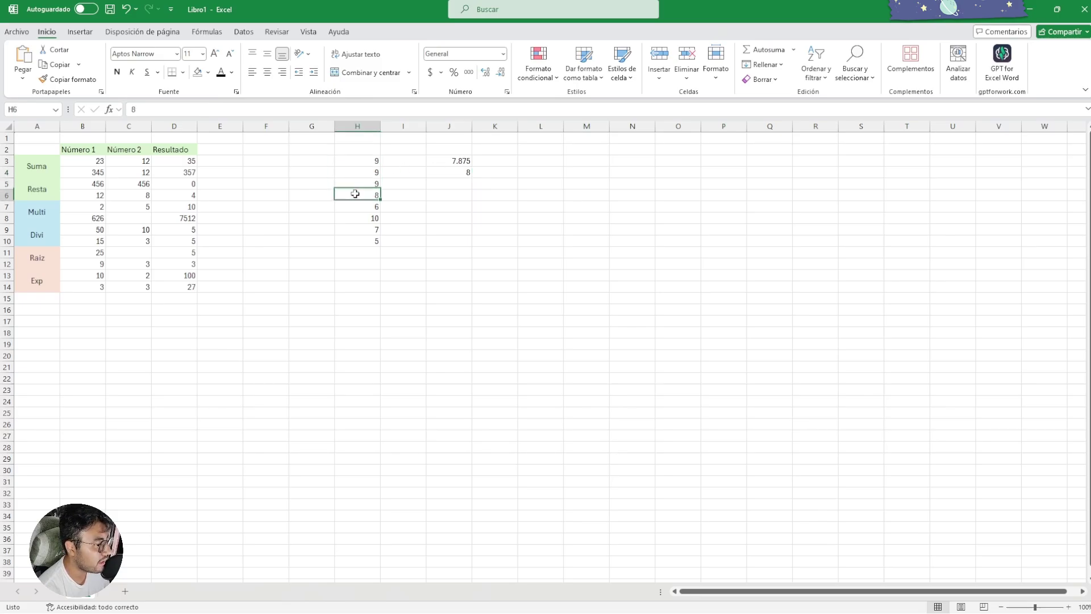
{"action": "left_click", "coordinate": [355, 207]}
{"action": "left_click", "coordinate": [357, 218]}
{"action": "left_click", "coordinate": [359, 229]}
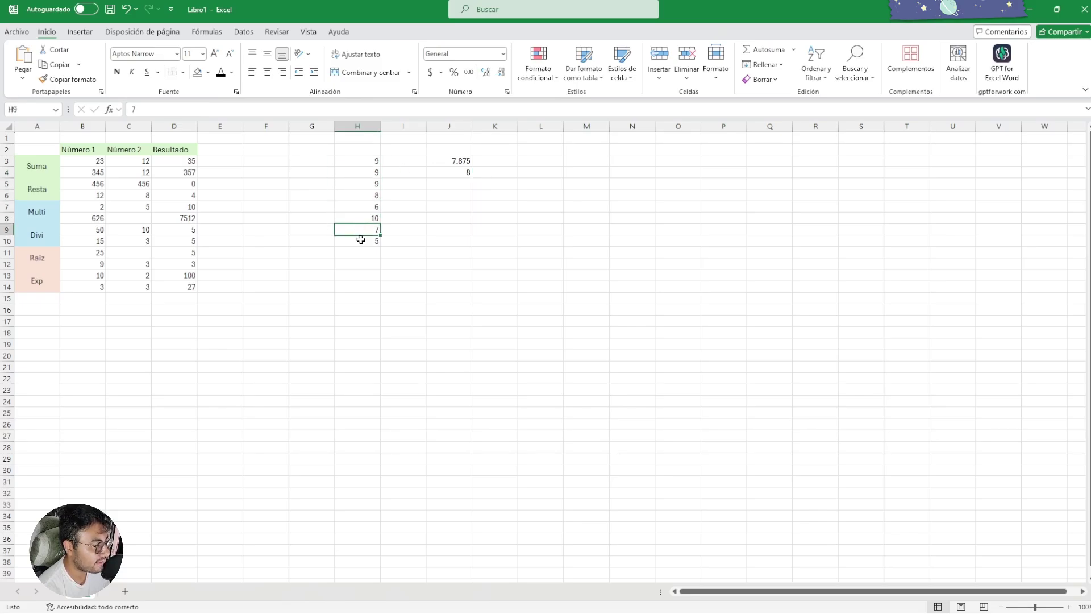
{"action": "left_click", "coordinate": [362, 240]}
{"action": "left_click", "coordinate": [451, 172]}
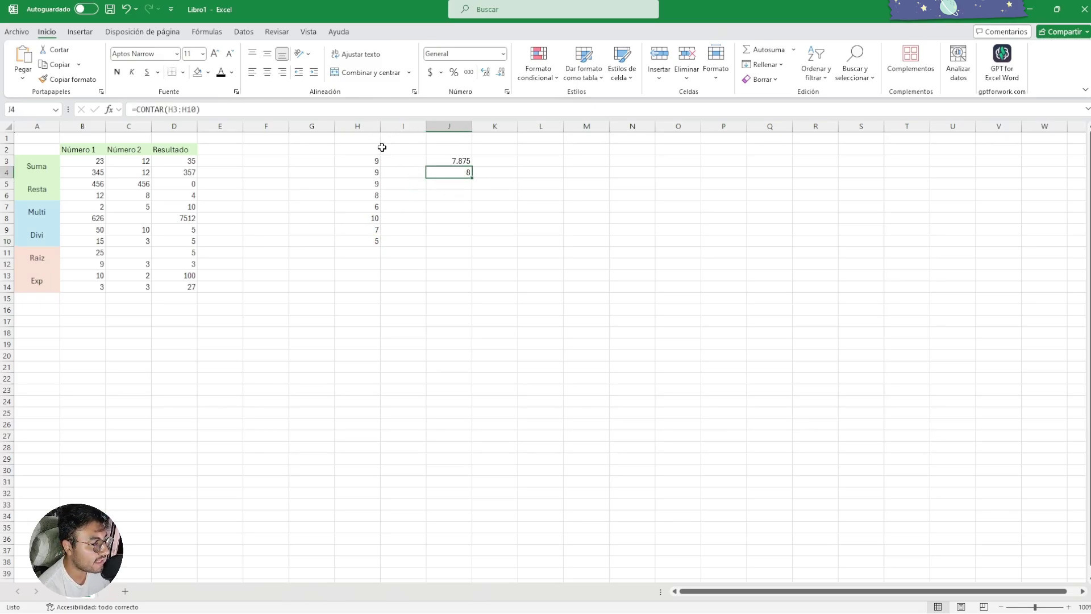
{"action": "left_click", "coordinate": [434, 160]}
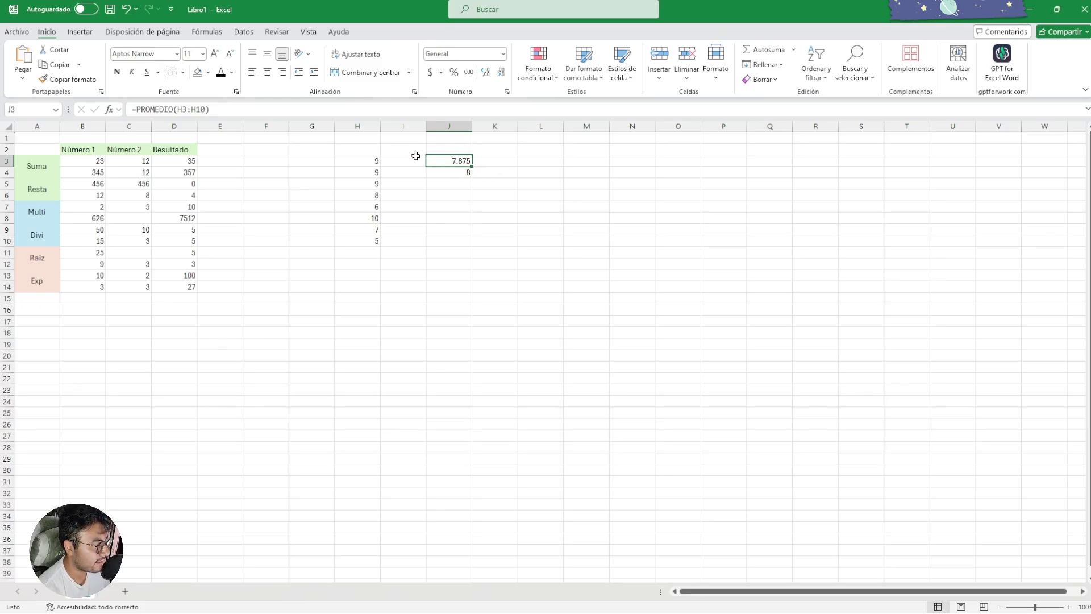
{"action": "key", "text": "Down"}
{"action": "key", "text": "Down"}
{"action": "key", "text": "Down"}
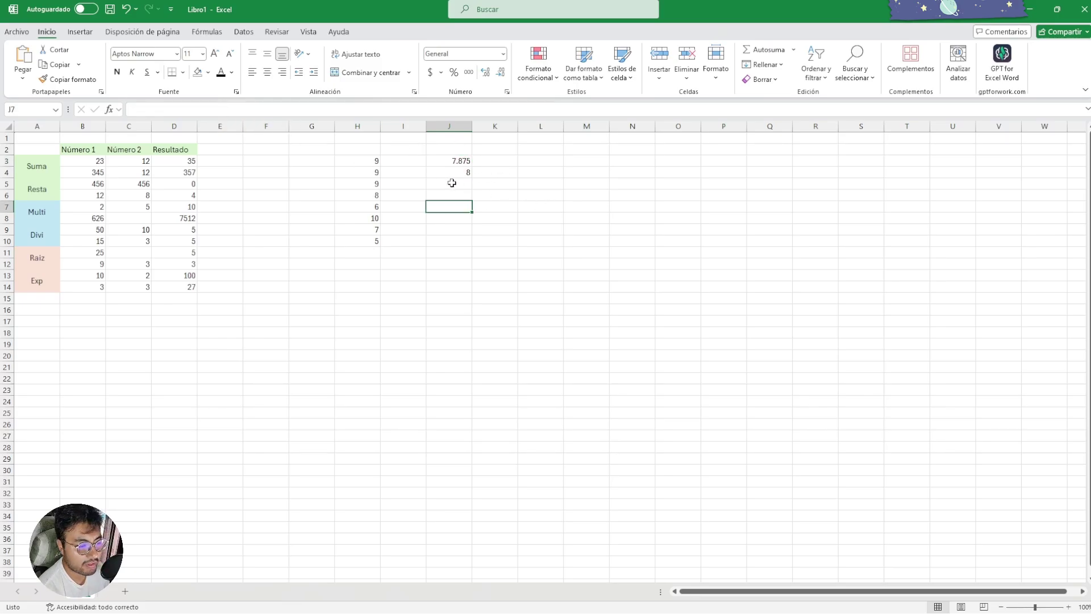
Enter =SUMA(H3:H10) in J5 to total the column H numbers, giving 63.
{"action": "left_click", "coordinate": [452, 182]}
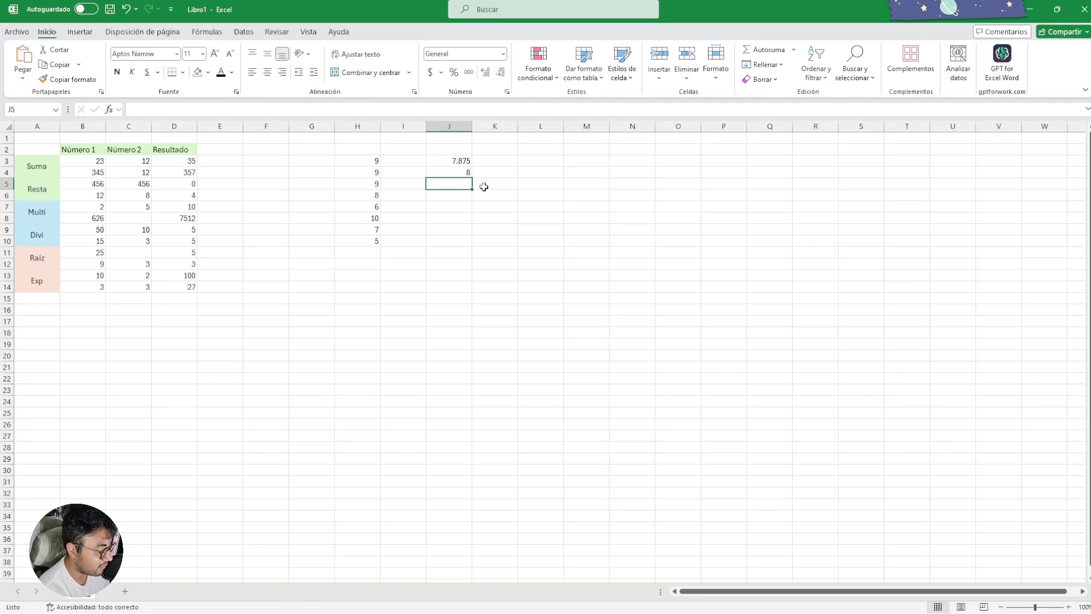
{"action": "type", "text": "=su"}
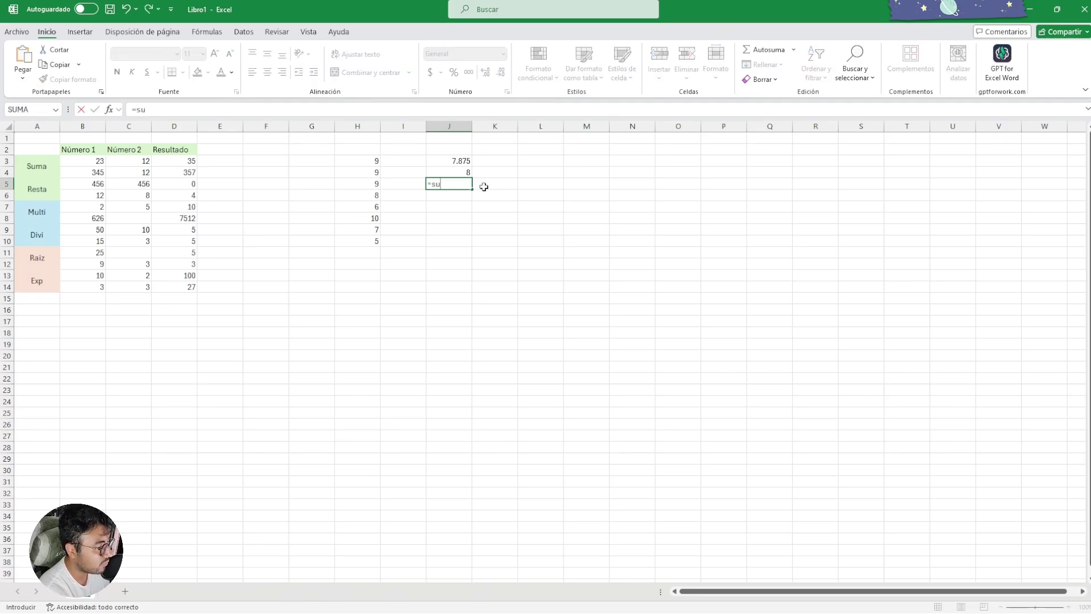
{"action": "key", "text": "Tab"}
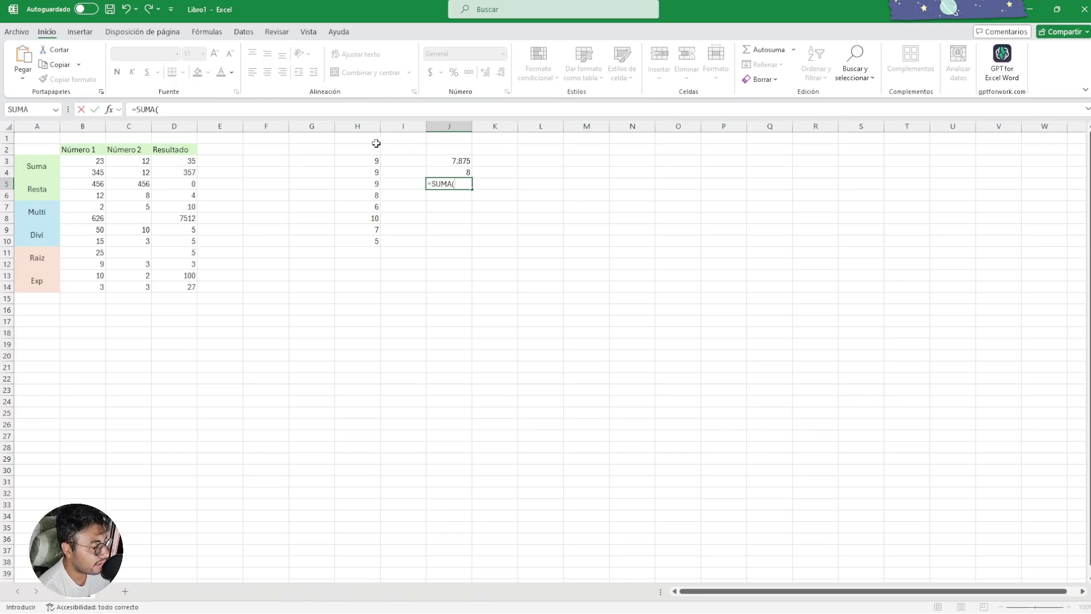
{"action": "left_click_drag", "start_coordinate": [375, 160], "coordinate": [376, 241]}
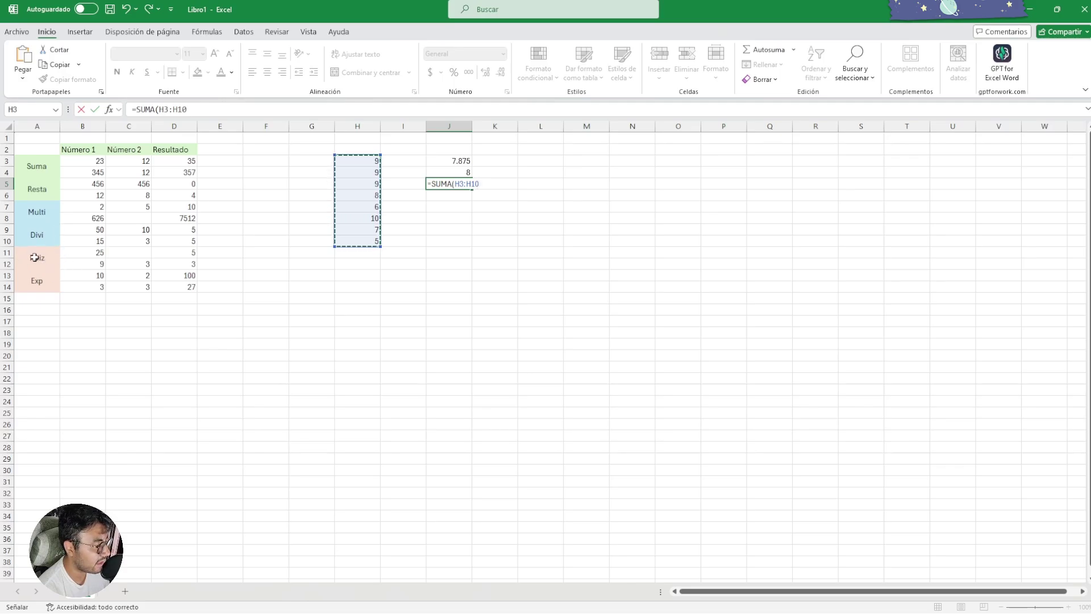
{"action": "key", "text": "Tab"}
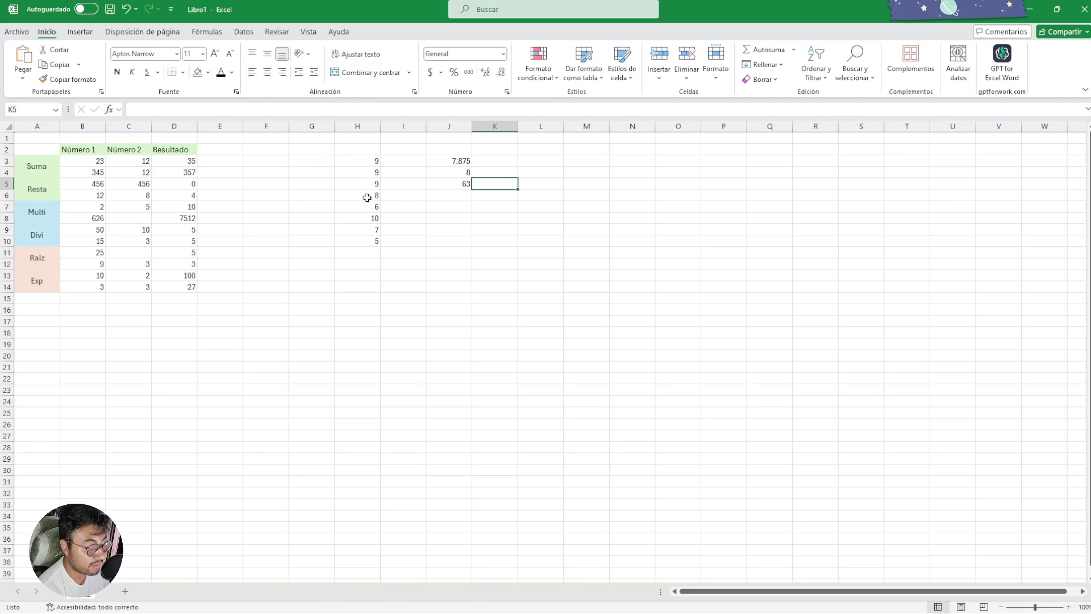
{"action": "left_click", "coordinate": [450, 185]}
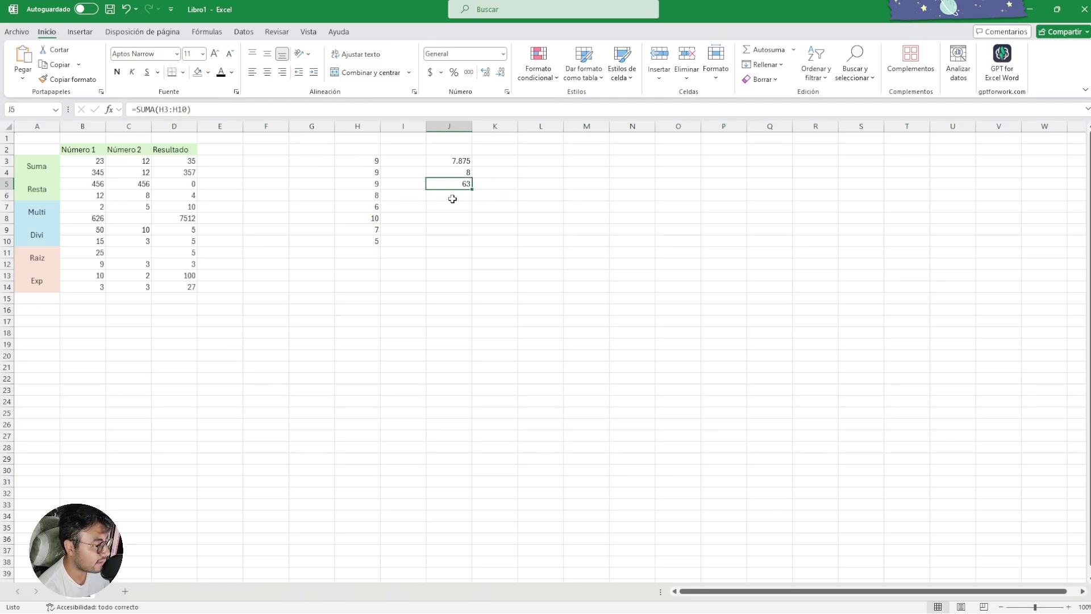
{"action": "left_click", "coordinate": [453, 197]}
Enter =RAIZ(H3:H10) in J6, spilling the square roots down to J13.
{"action": "type", "text": "="}
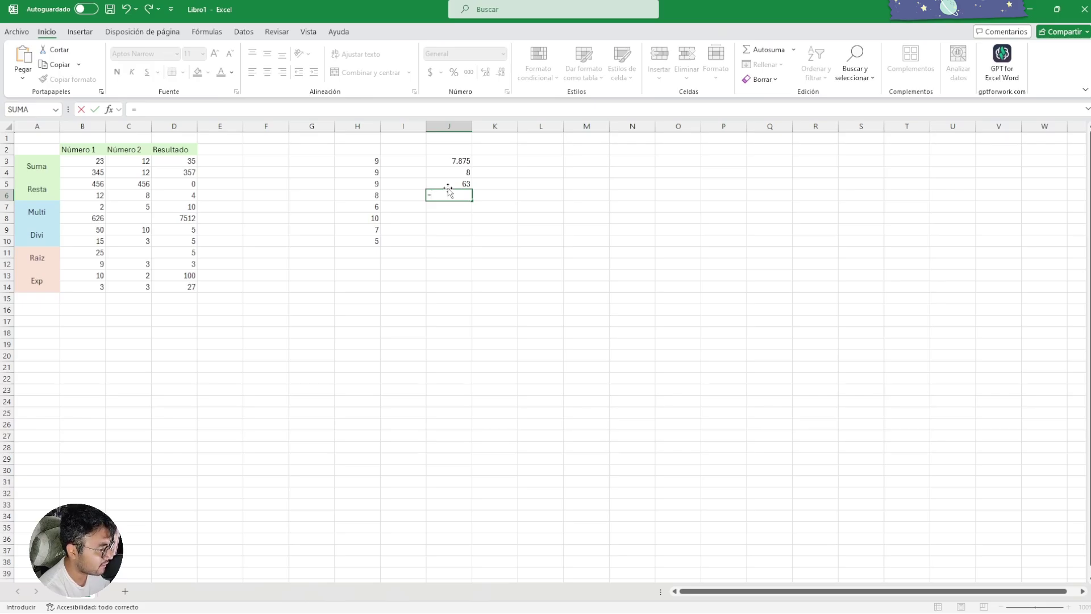
{"action": "type", "text": "ra"}
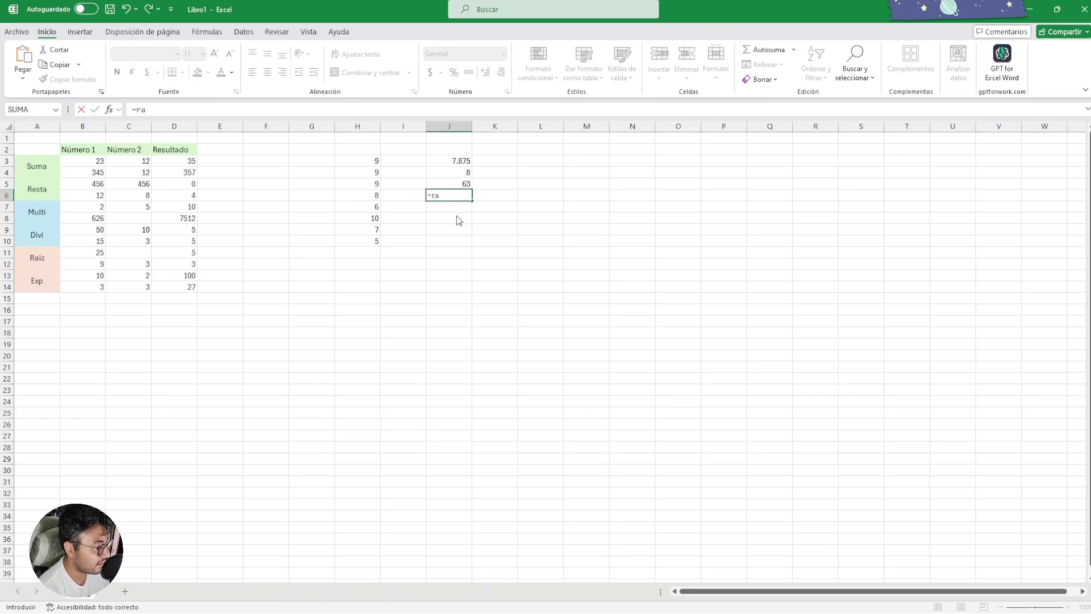
{"action": "key", "text": "Tab"}
{"action": "left_click_drag", "start_coordinate": [372, 161], "coordinate": [374, 239]}
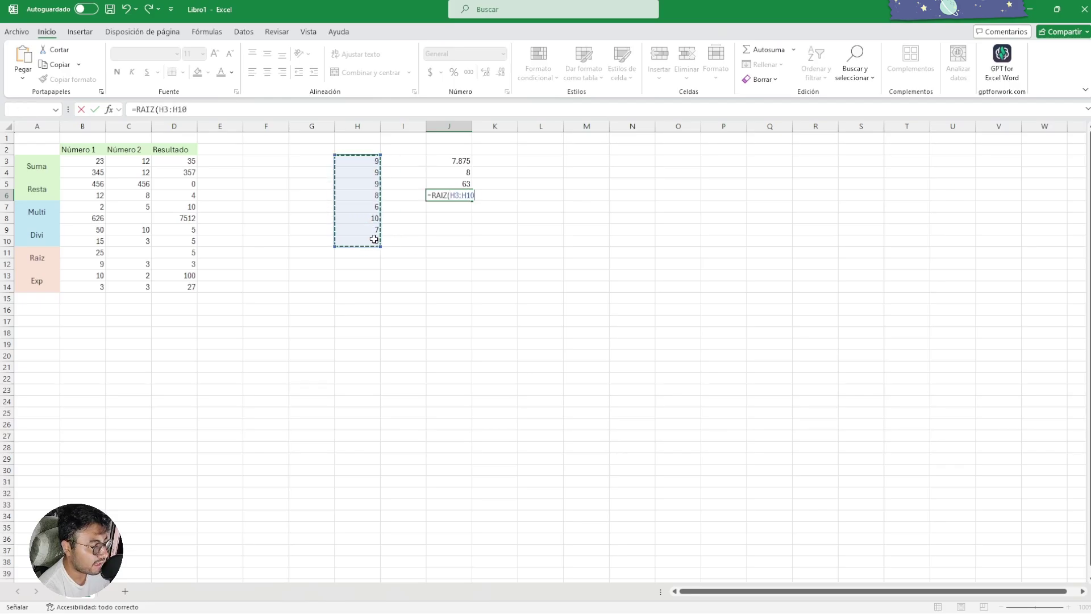
{"action": "key", "text": "Tab"}
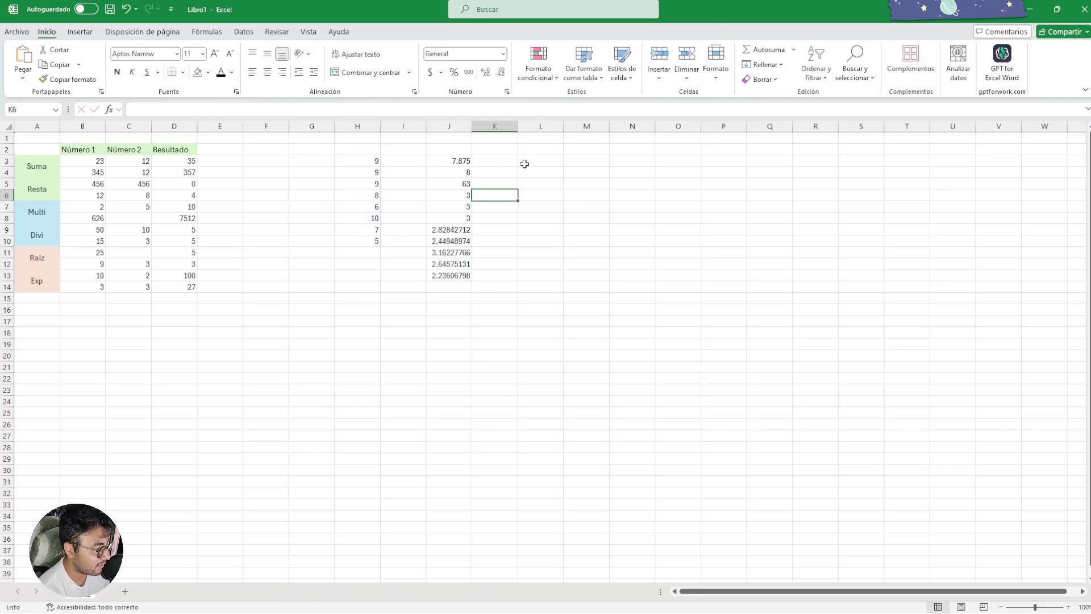
Select the spilled square-root results in J6:J13.
{"action": "left_click_drag", "start_coordinate": [457, 199], "coordinate": [454, 278]}
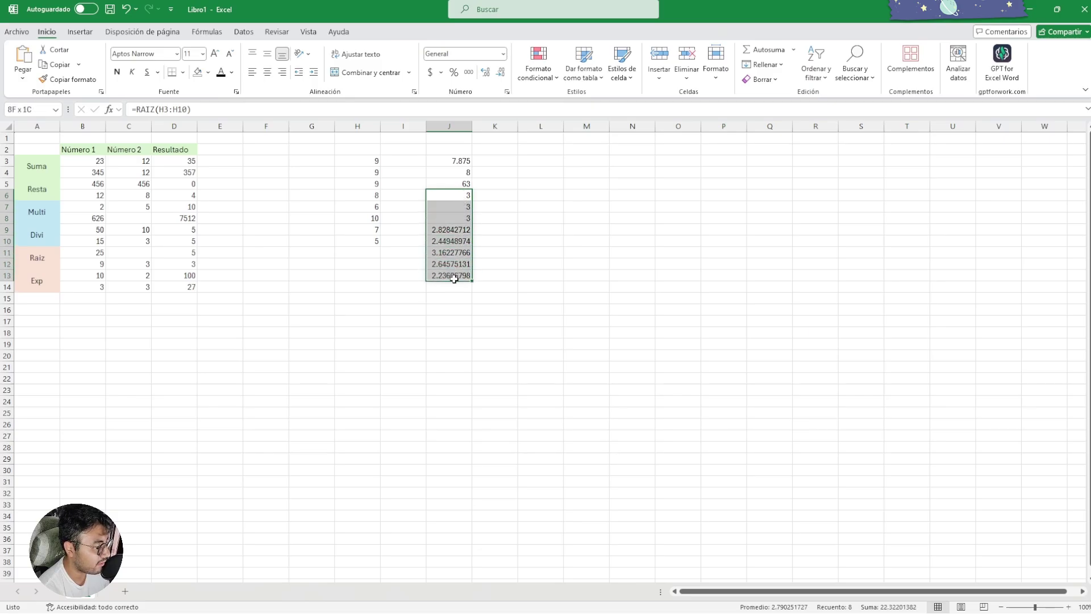
{"action": "left_click", "coordinate": [341, 263]}
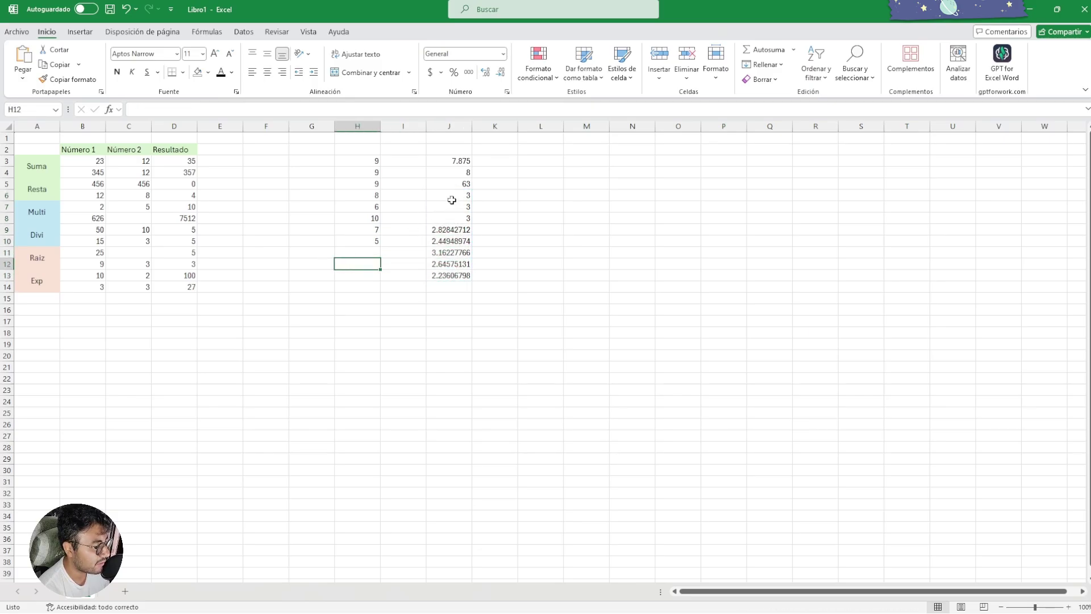
{"action": "left_click_drag", "start_coordinate": [451, 194], "coordinate": [454, 278]}
Delete the square roots from J6:J13 and review the J3 average and J5 sum formulas.
{"action": "key", "text": "Delete"}
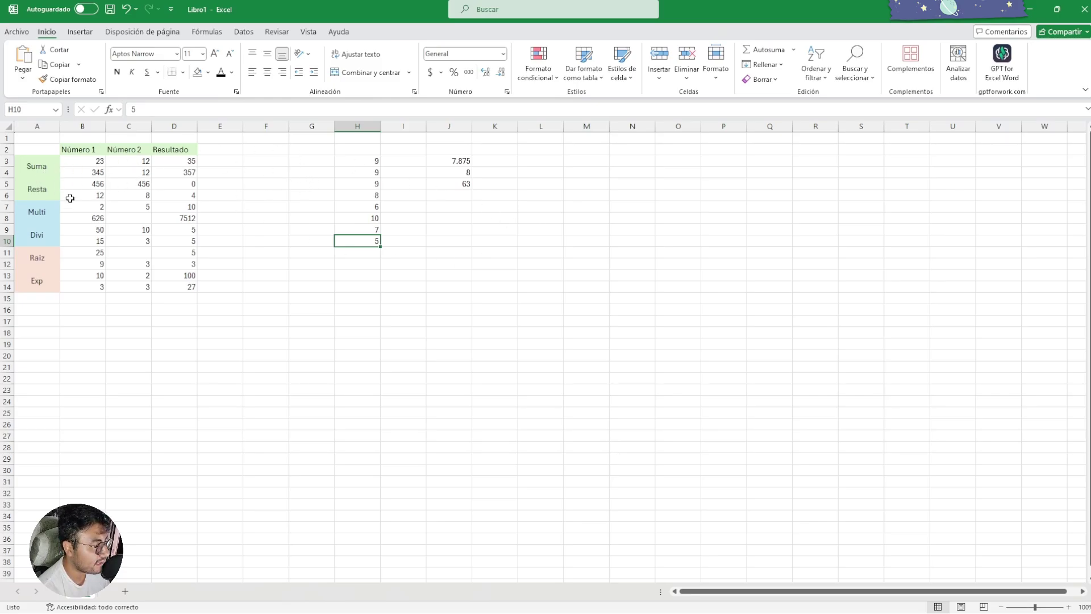
{"action": "left_click", "coordinate": [449, 162]}
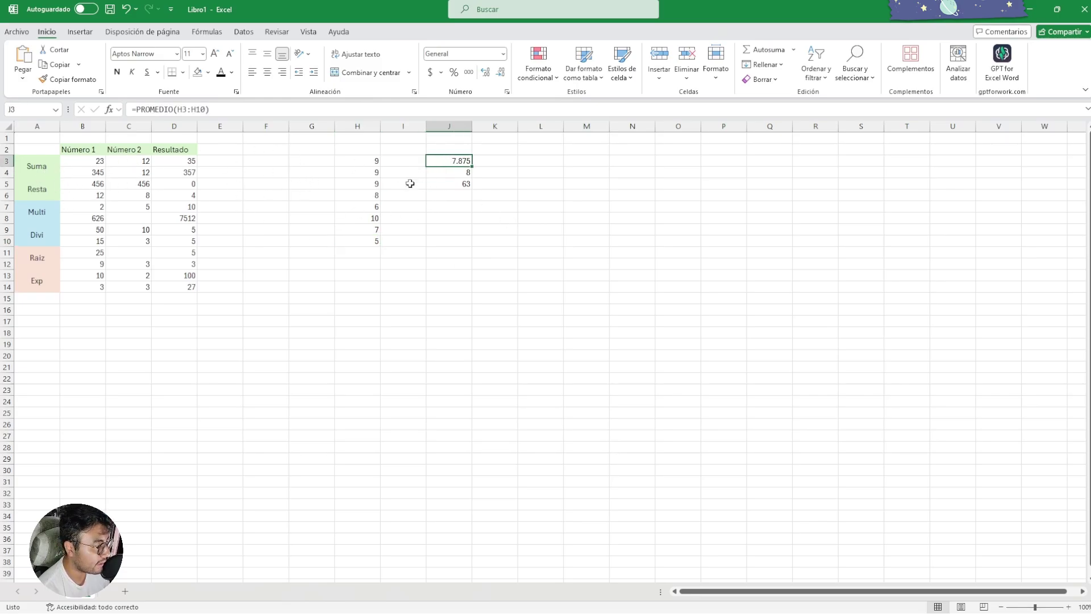
{"action": "left_click", "coordinate": [464, 182]}
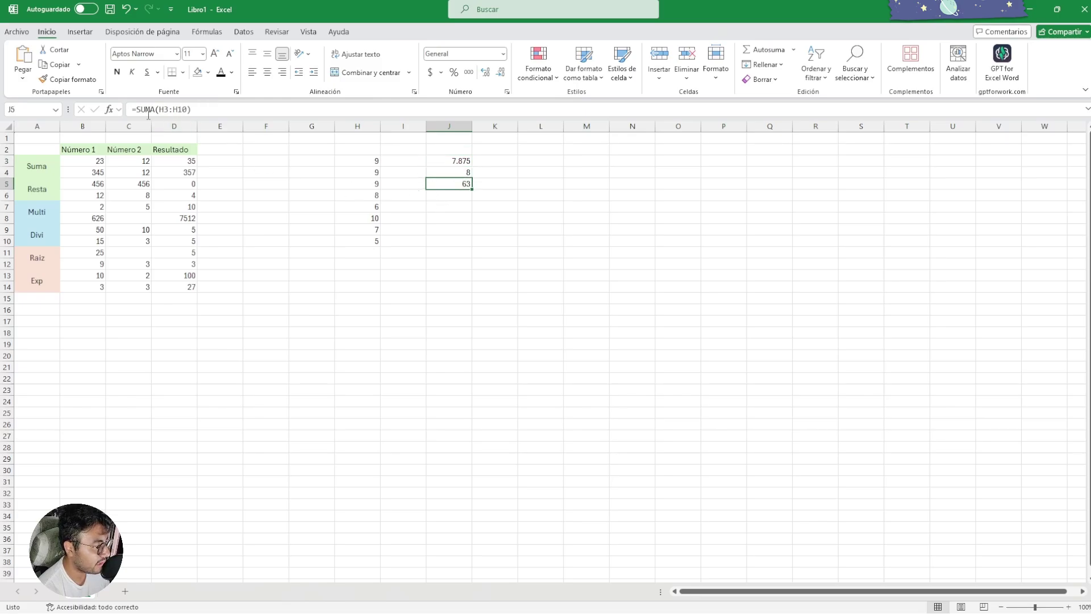